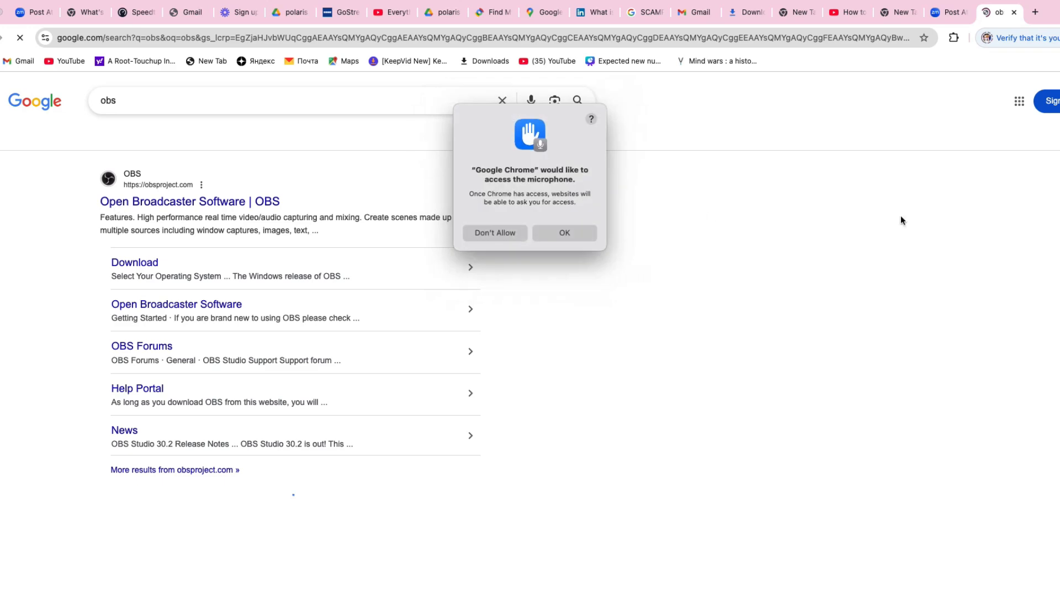
- Open the OBS Studio website from the search results and choose the macOS download
click(145, 199)
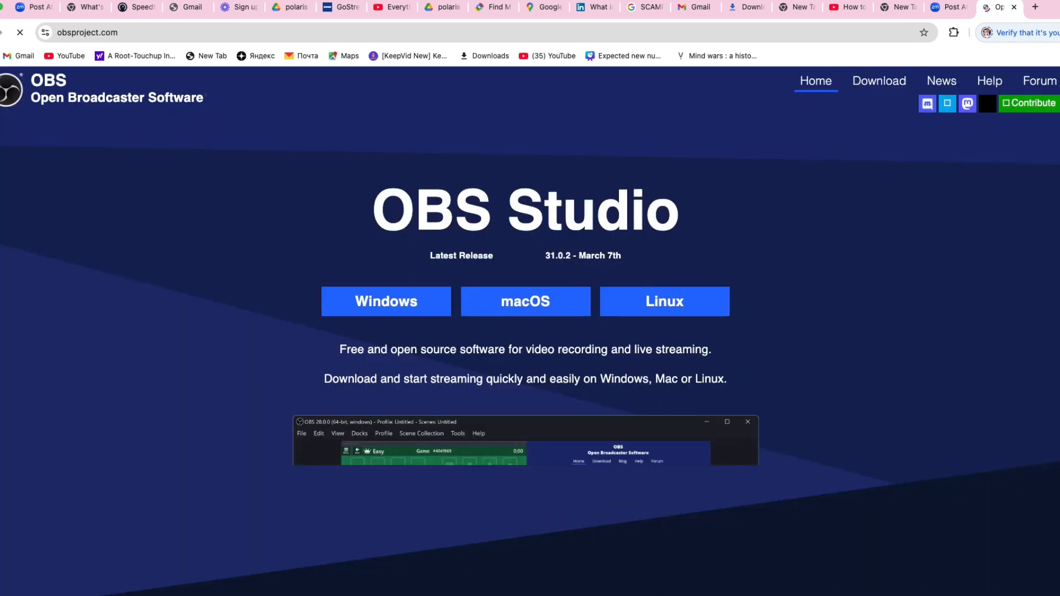
scroll(525, 301, down, 1)
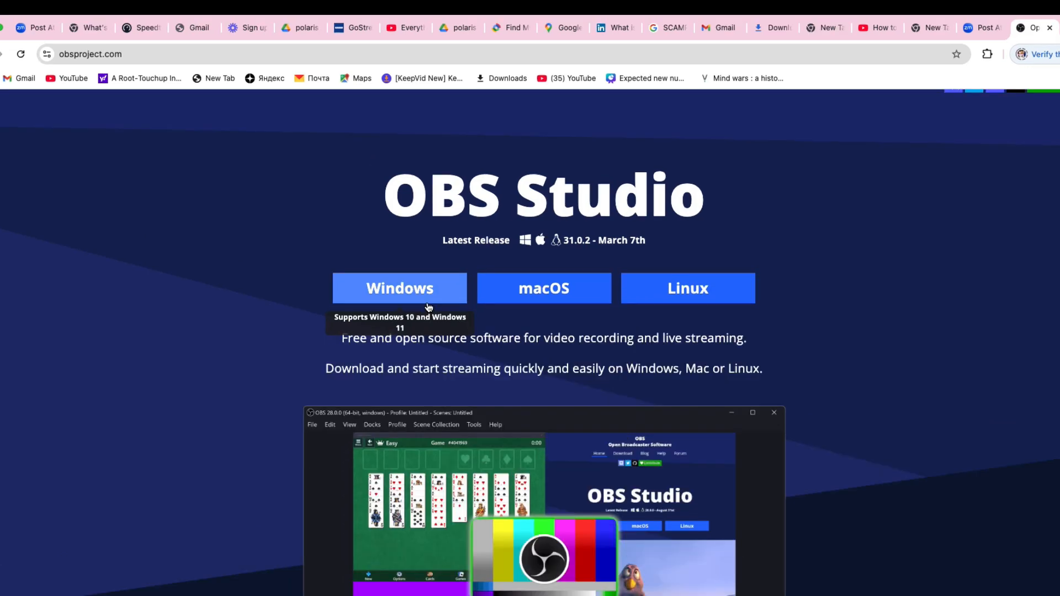
click(538, 293)
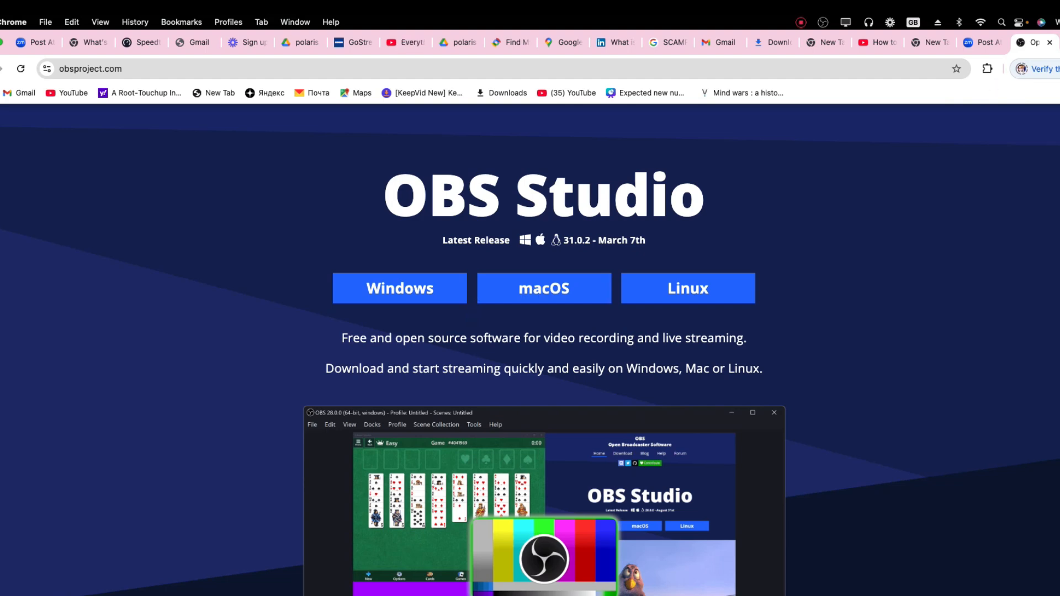
click(1059, 69)
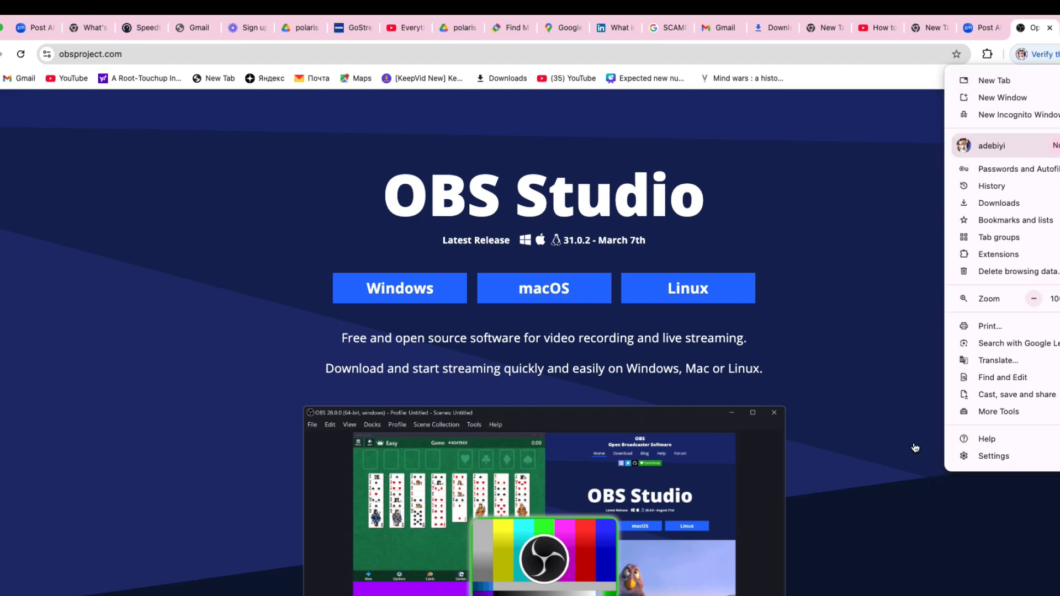
click(914, 443)
- Switch to OBS Studio, enable Studio Mode and review the General settings down to the Multiview options
mouse_move(2, 26)
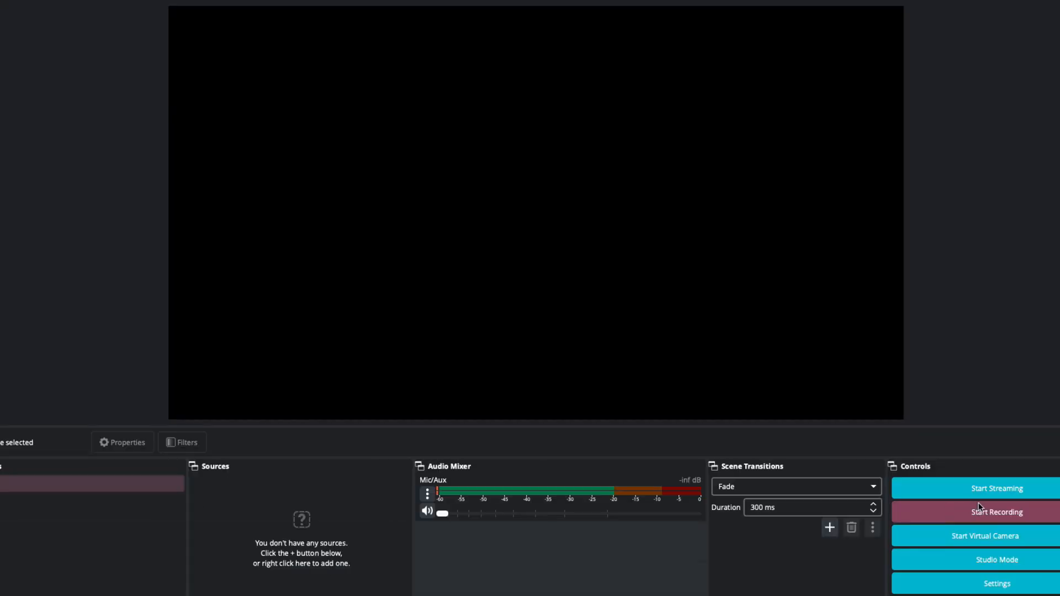
click(1011, 562)
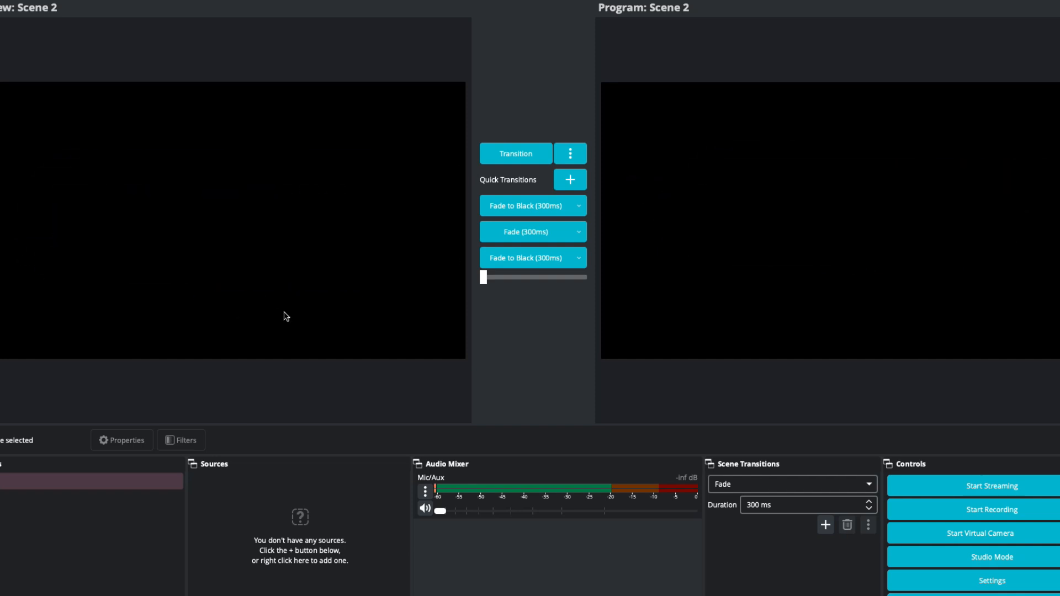
click(974, 583)
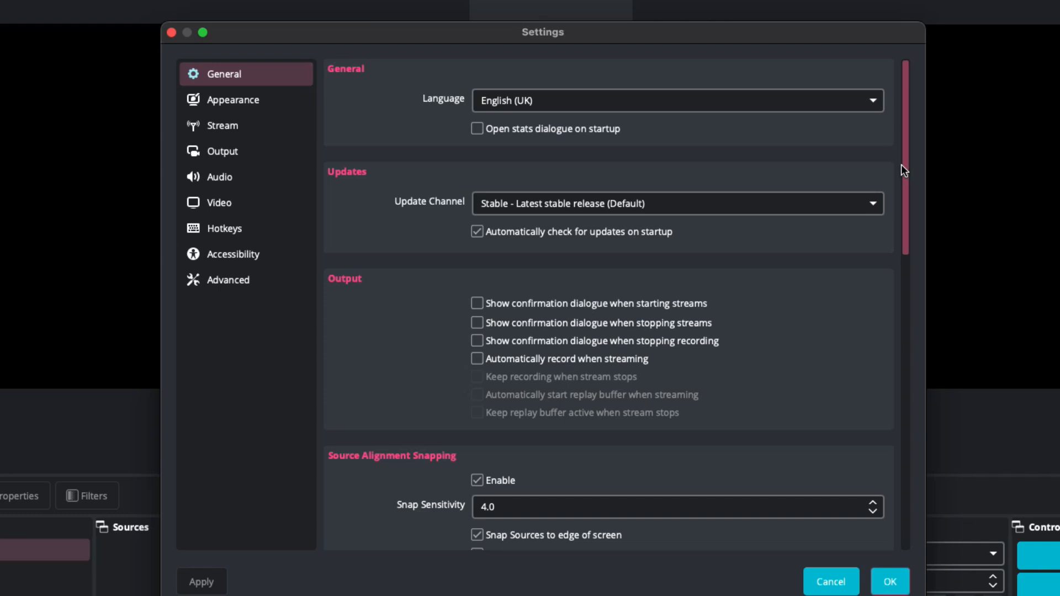
drag(901, 164, 885, 407)
scroll(886, 412, down, 5)
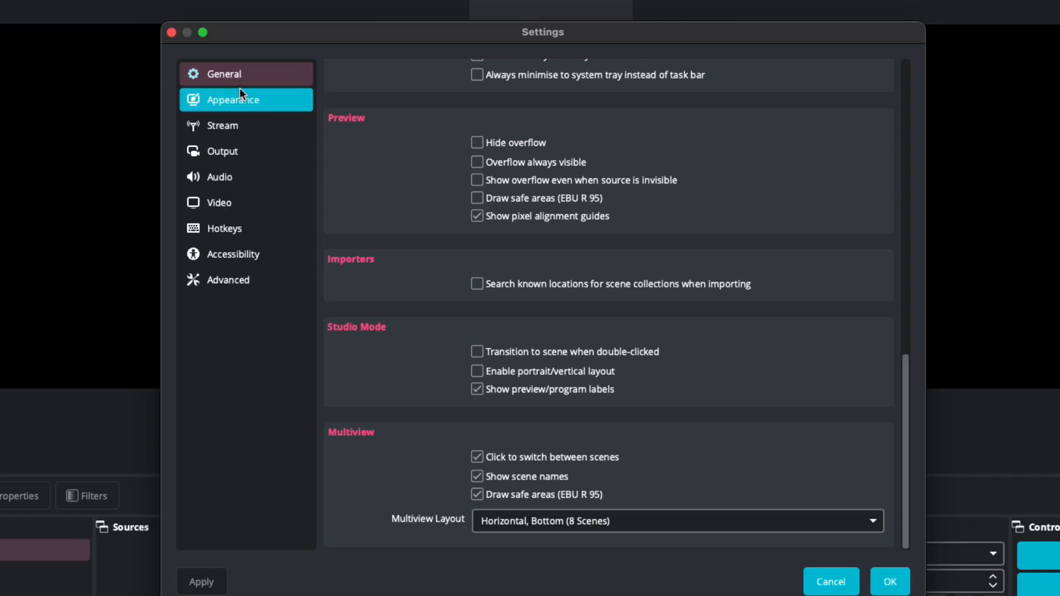
- Preview the Yami theme's Grey and Light styles in the appearance settings, and set the style to Acri
click(244, 104)
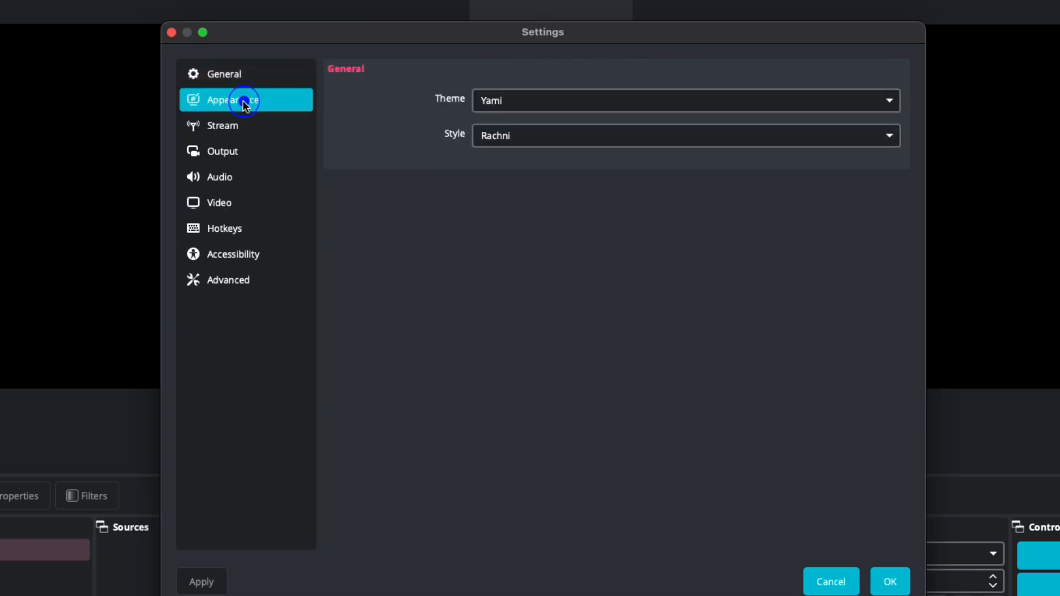
click(527, 139)
click(519, 107)
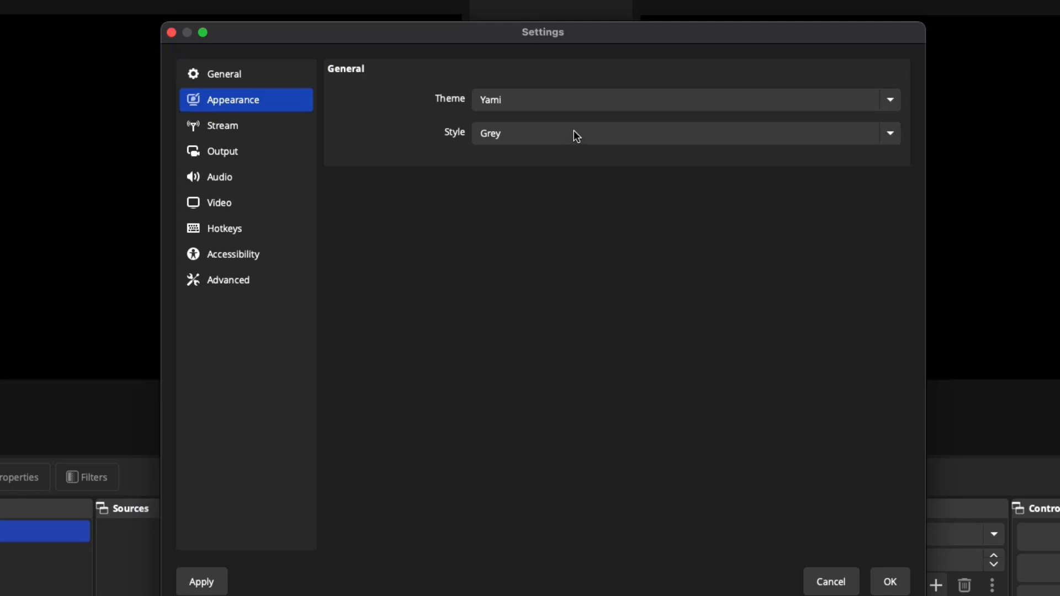
click(574, 134)
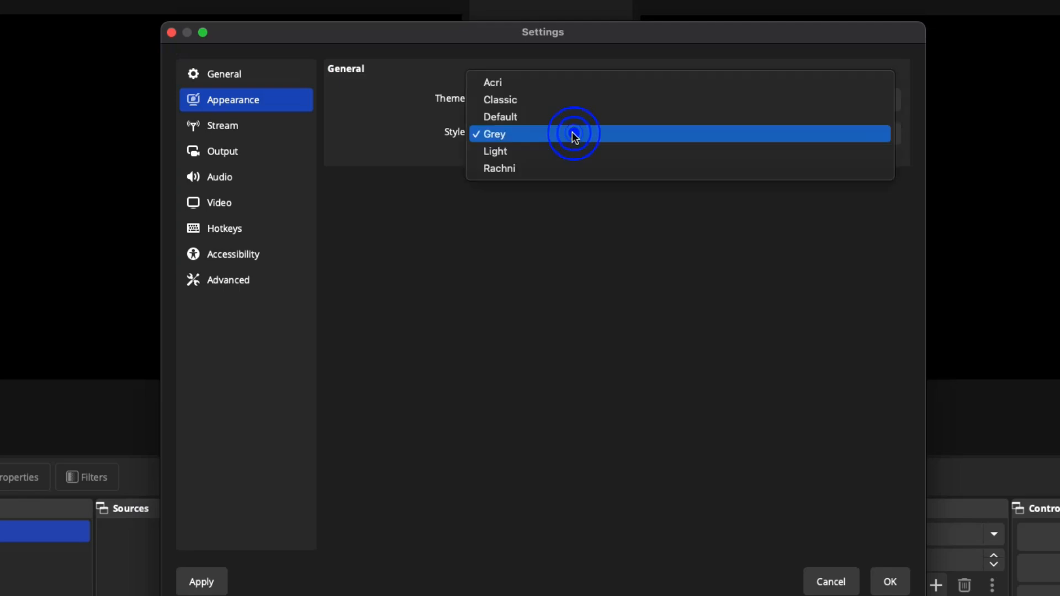
click(538, 159)
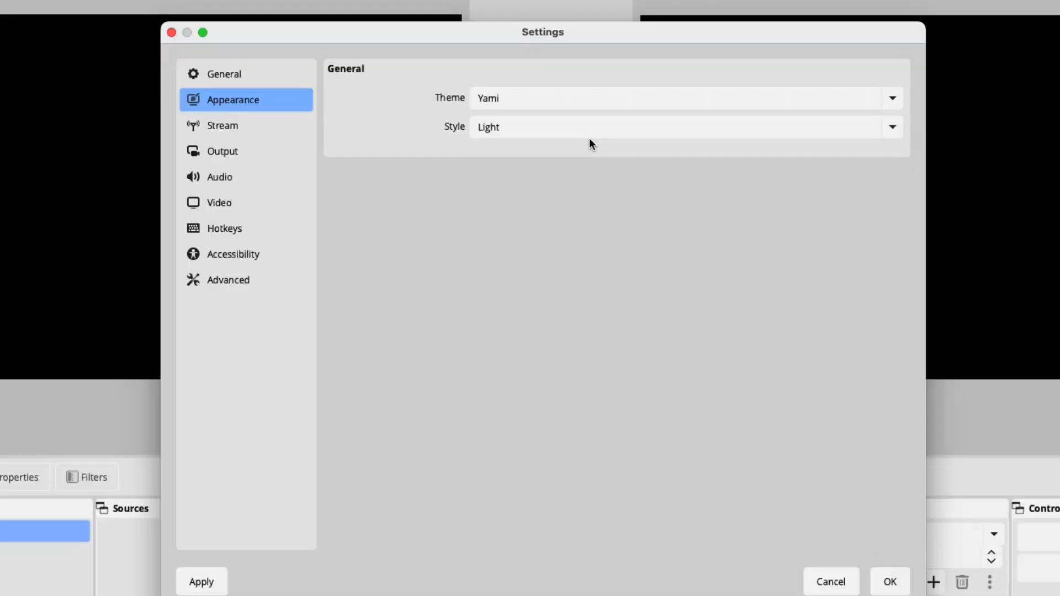
click(589, 138)
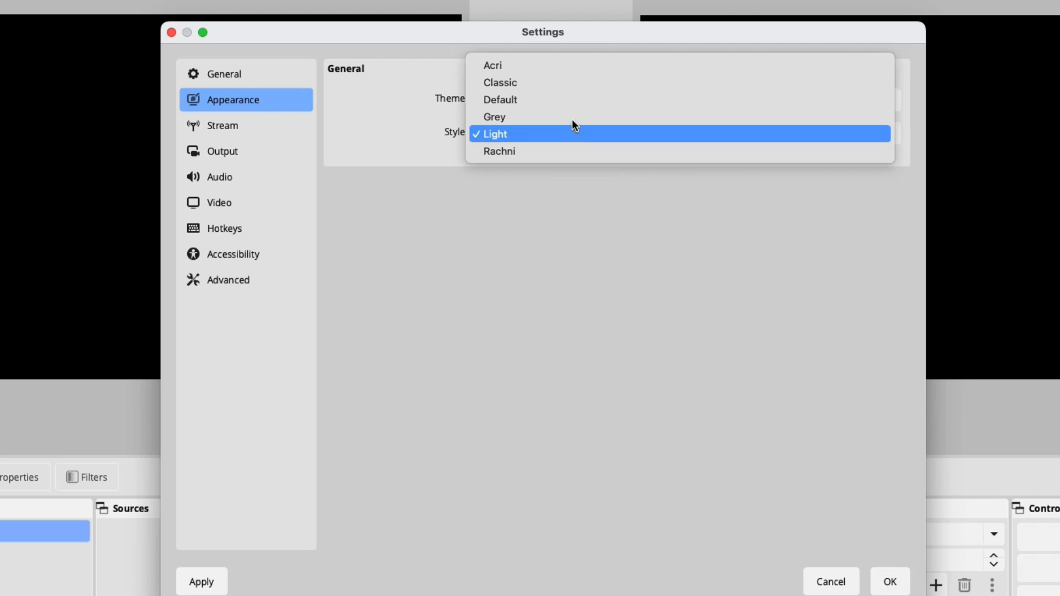
click(588, 66)
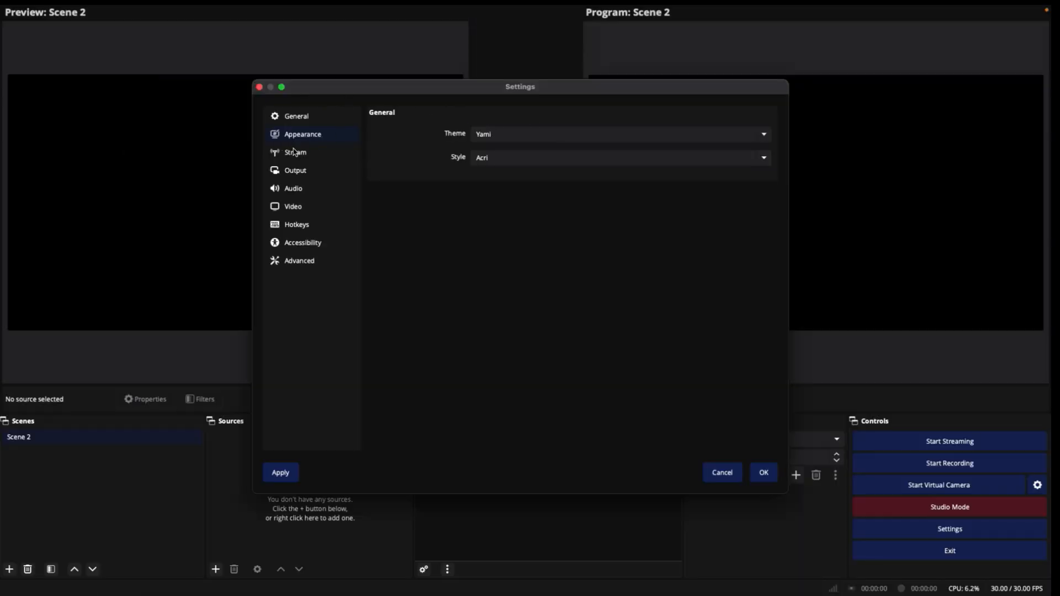
- Browse the available streaming services in the stream settings down to the YouTube entries, keeping the Custom service
click(298, 152)
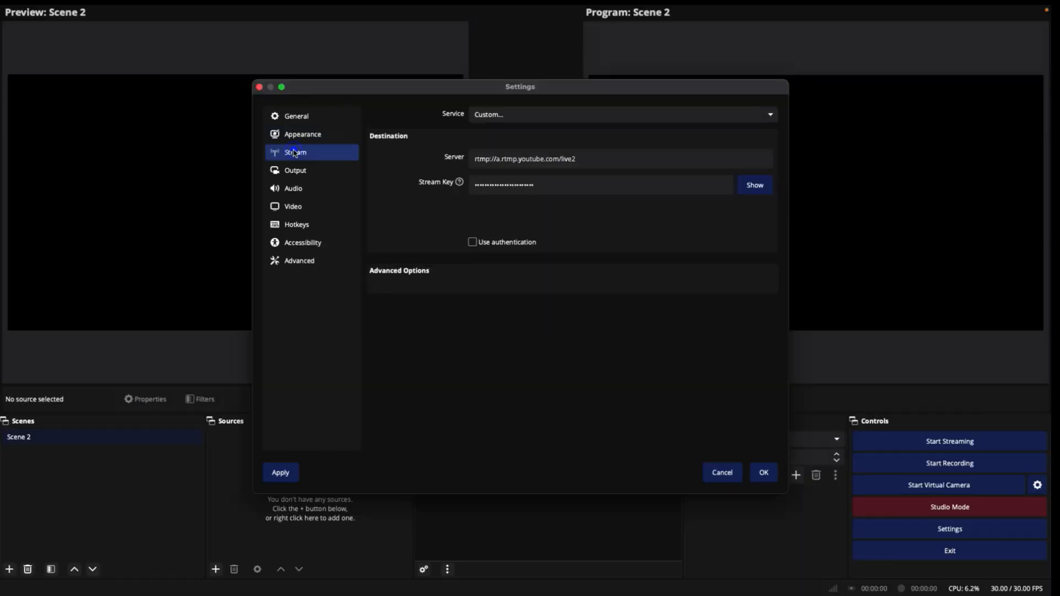
click(576, 114)
click(510, 204)
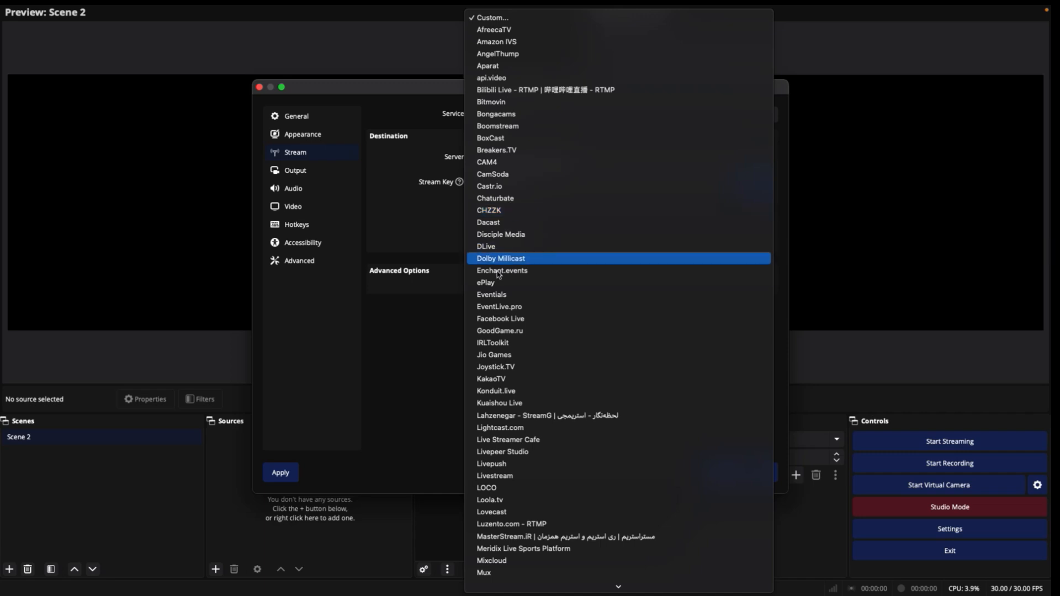
mouse_move(609, 590)
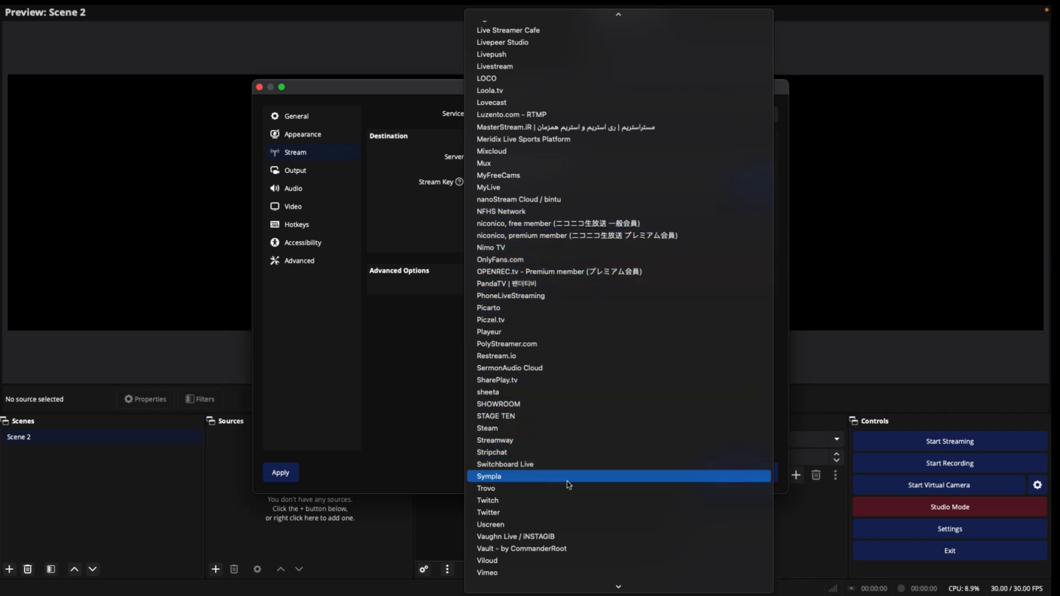
click(619, 587)
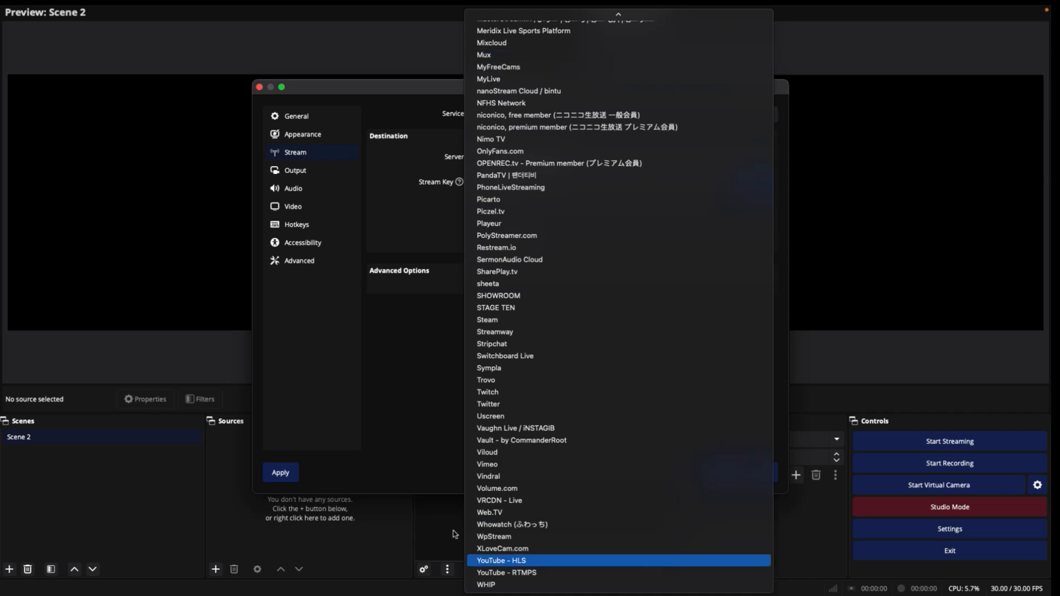
click(436, 374)
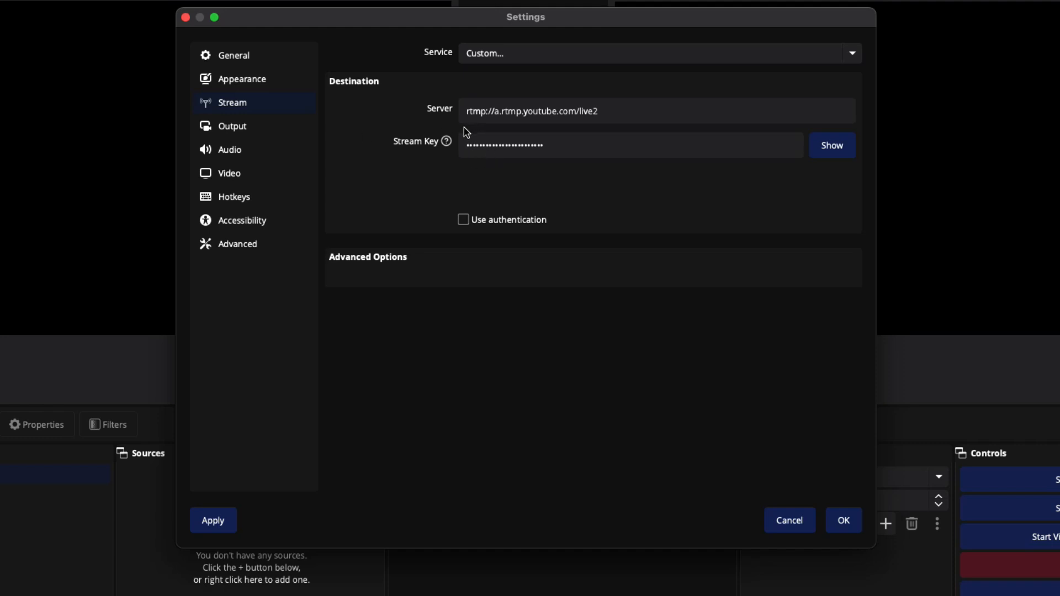
- In the streaming output settings, set the video bitrate to 5000 Kbps and the audio bitrate to 192
click(217, 130)
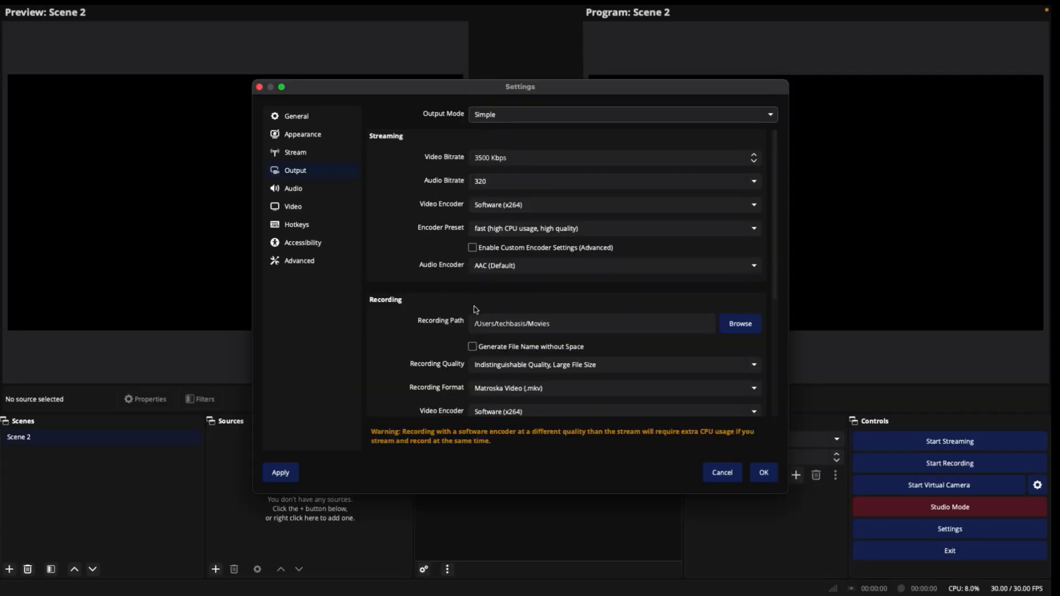
drag(775, 269, 775, 375)
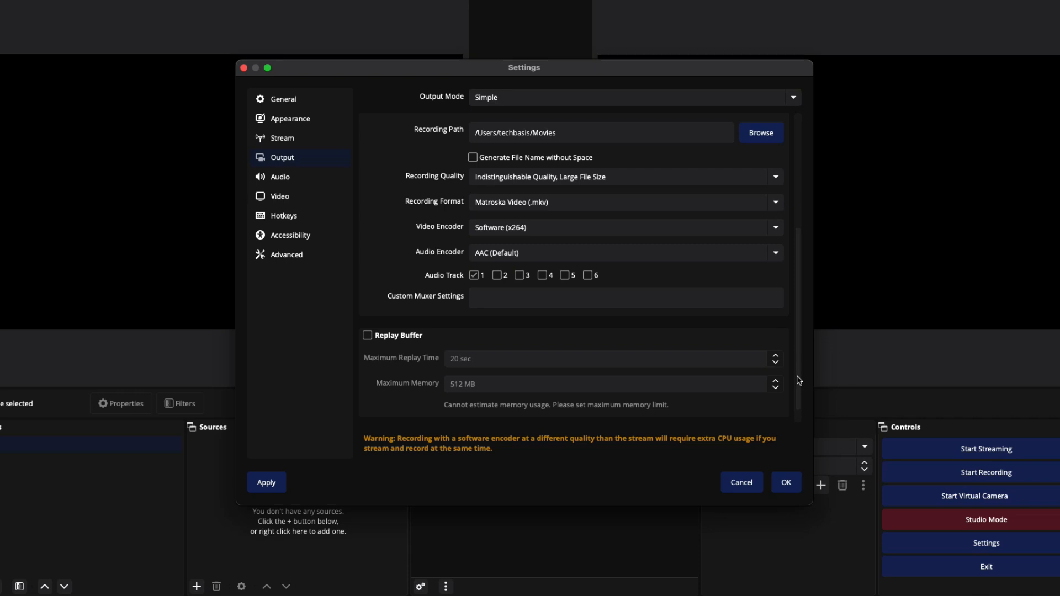
scroll(799, 381, up, 5)
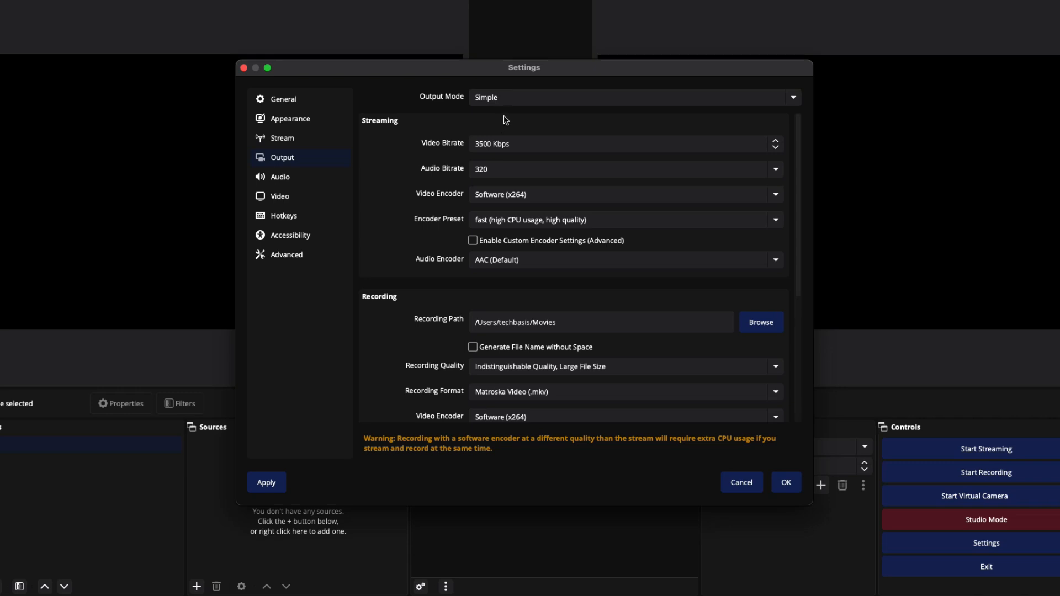
click(509, 138)
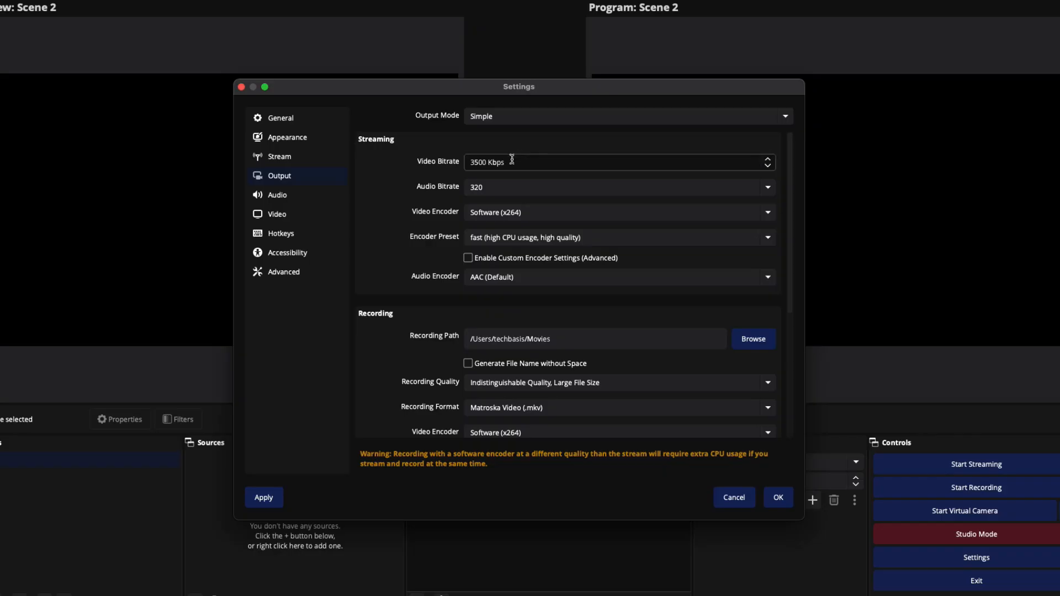
double_click(485, 161)
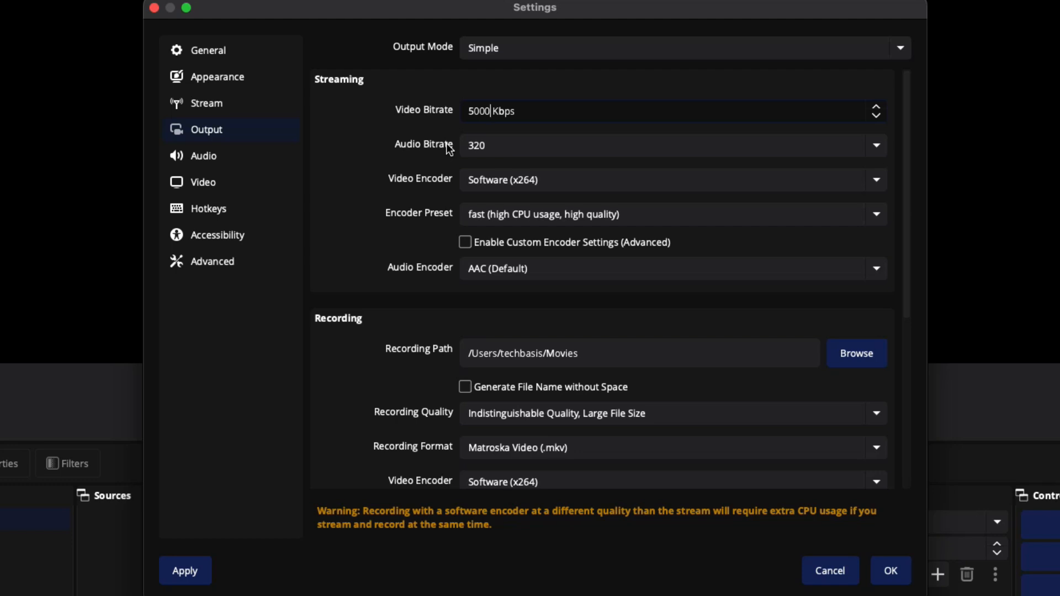
click(600, 145)
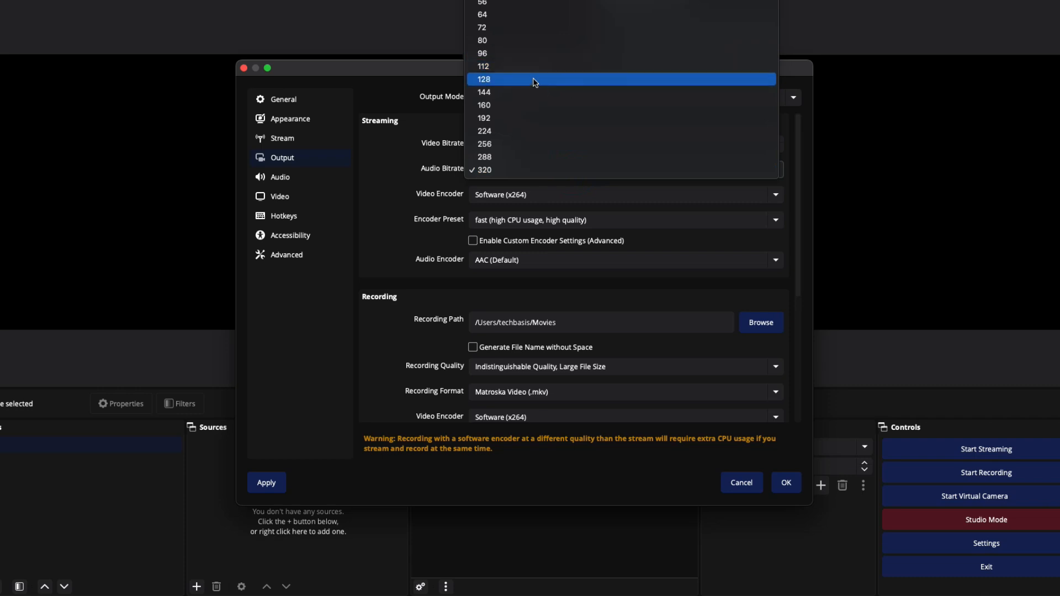
click(518, 120)
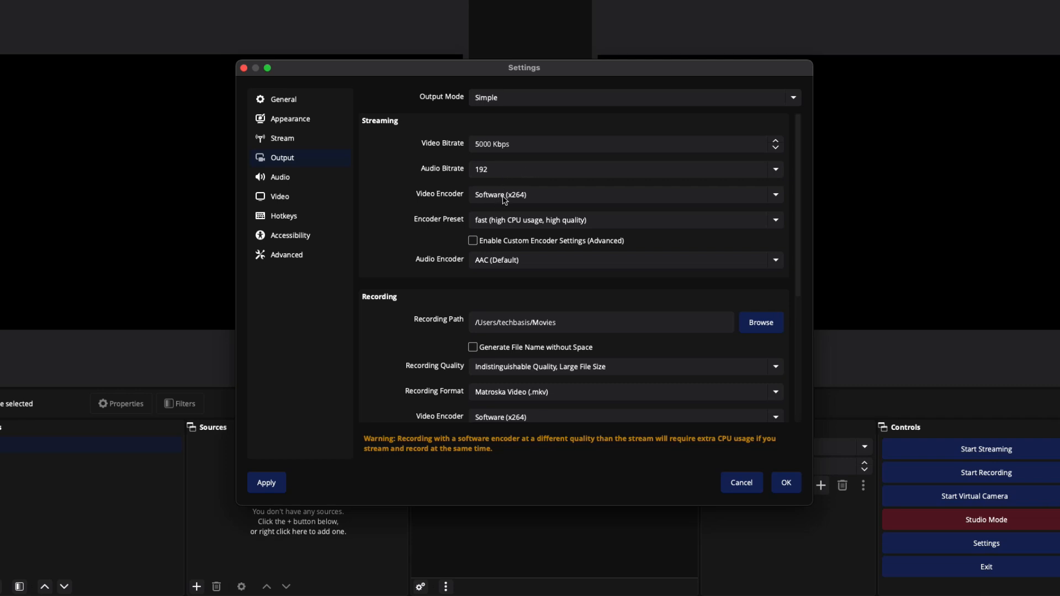
- Check the streaming encoder and preset options, keeping Software (x264) video, the fast preset and AAC (Default) audio
click(525, 197)
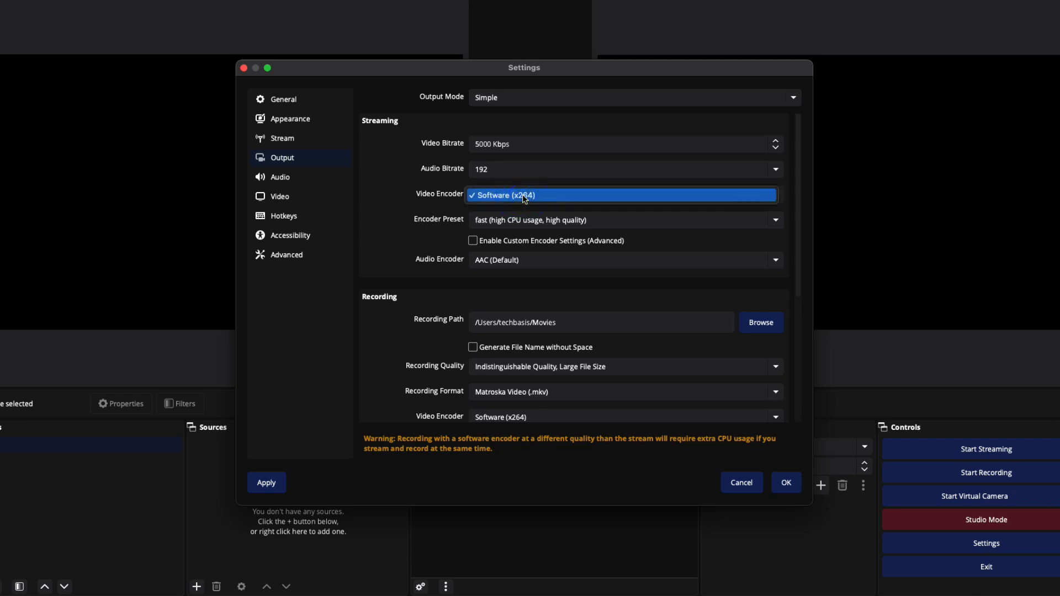
click(525, 197)
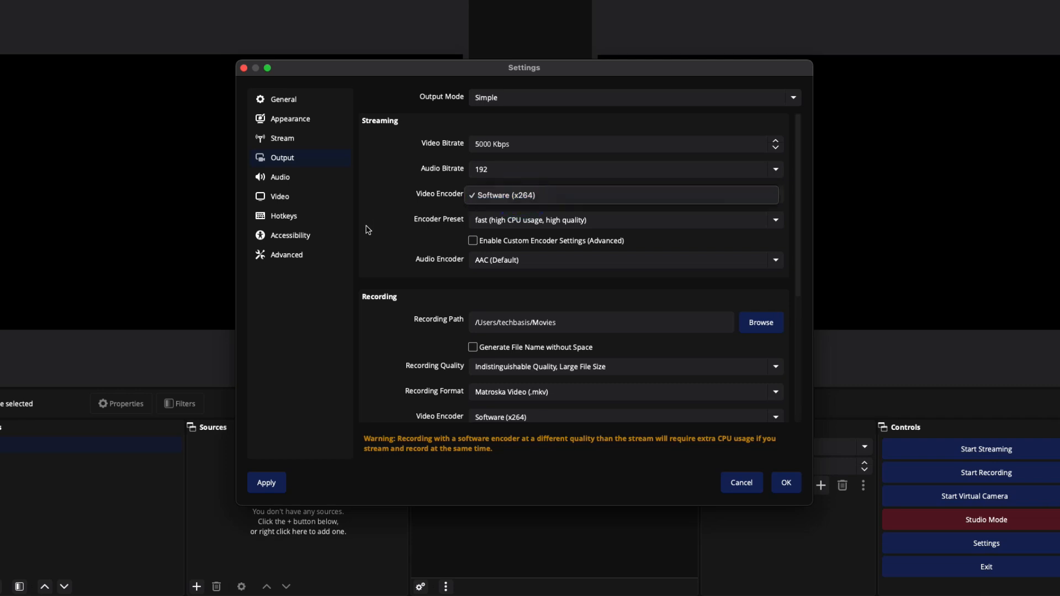
click(532, 225)
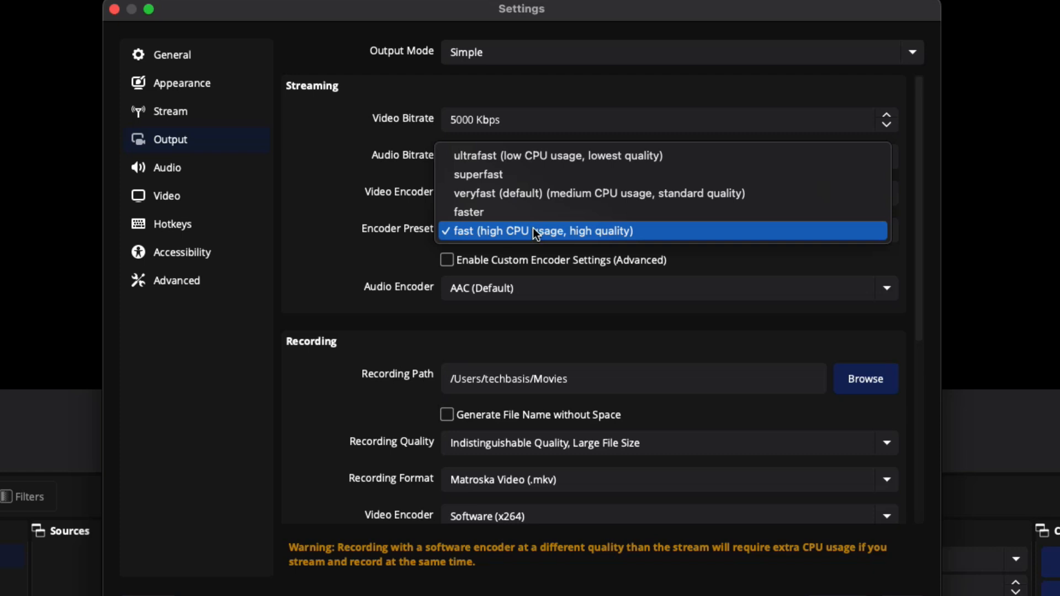
click(579, 237)
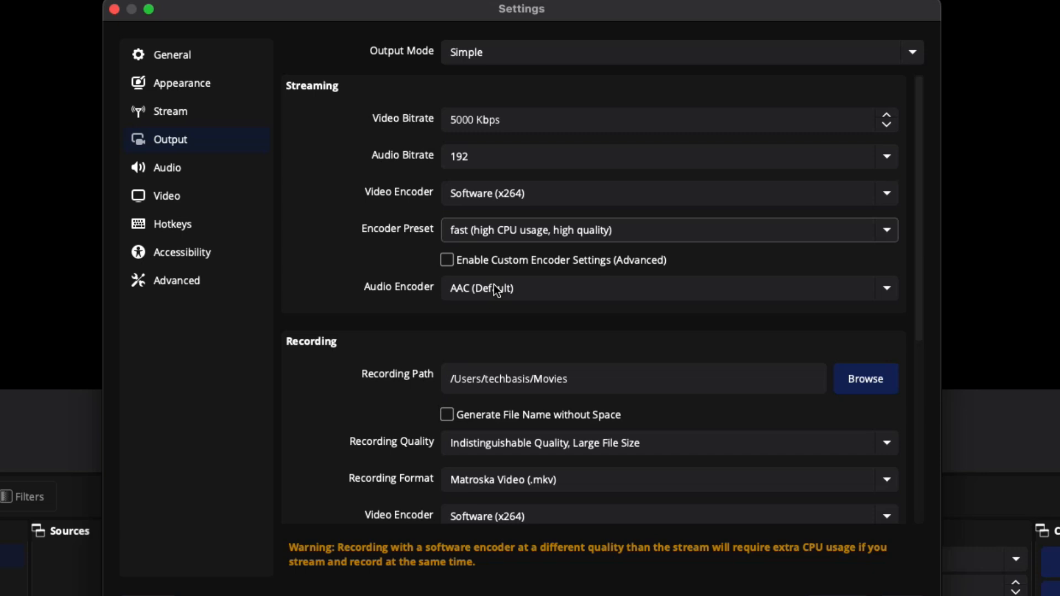
click(497, 291)
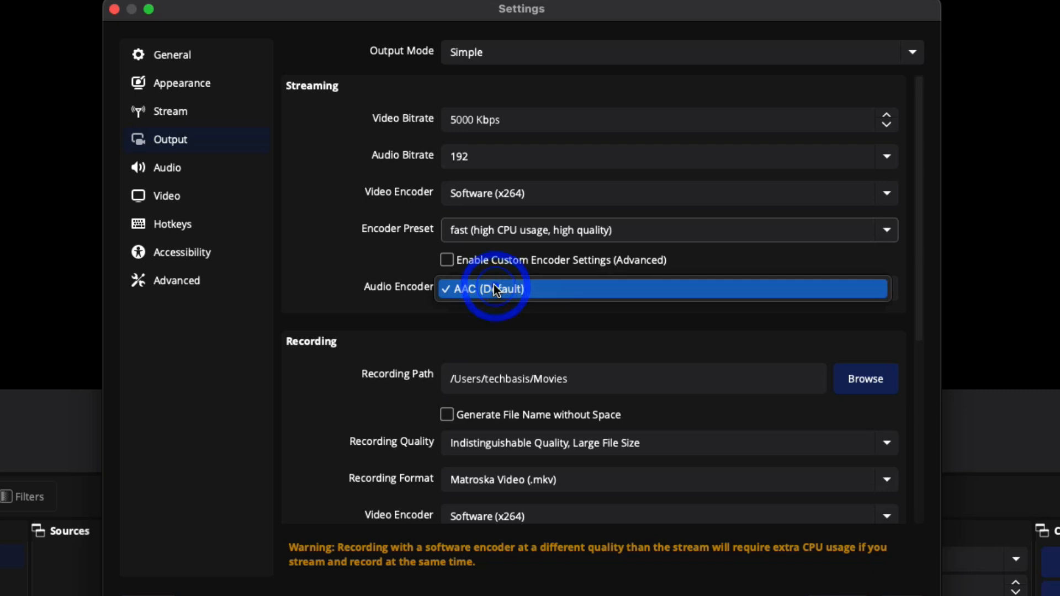
click(360, 327)
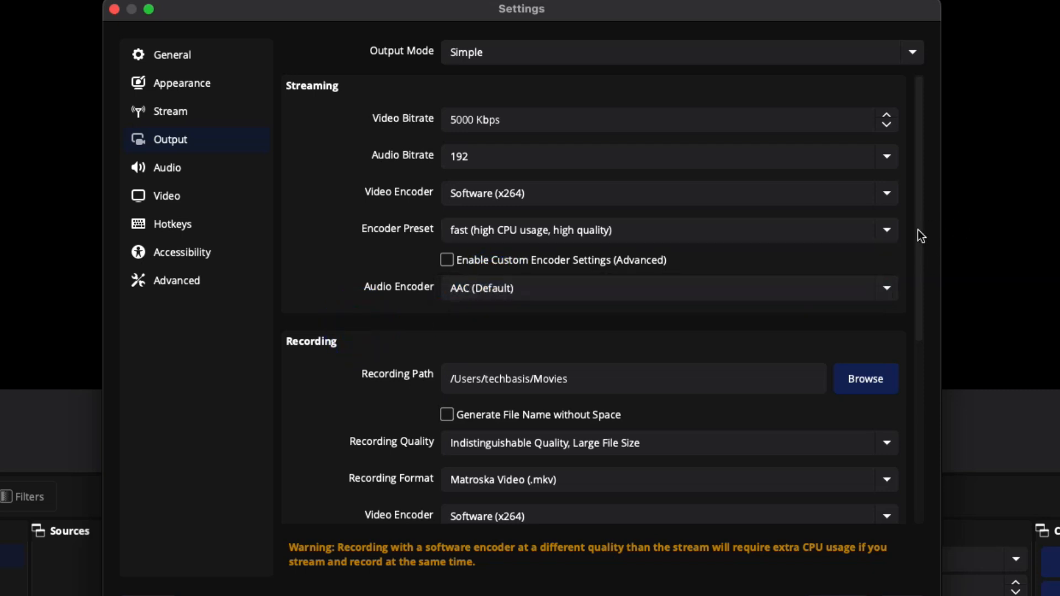
- Try the Same as stream recording quality, and set the recording quality to High Quality, Medium File Size
drag(919, 230, 928, 293)
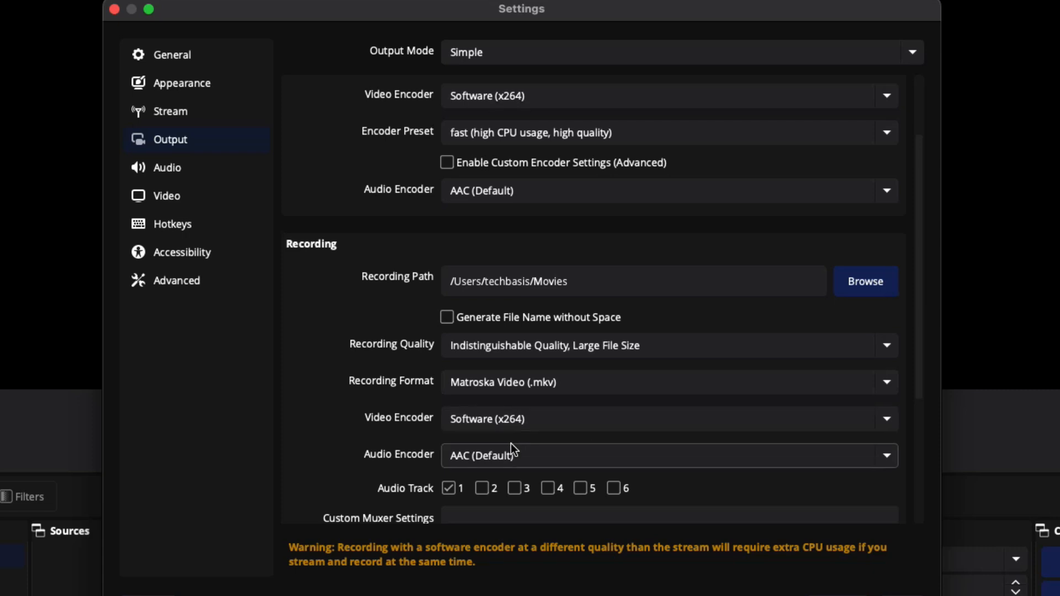
click(570, 346)
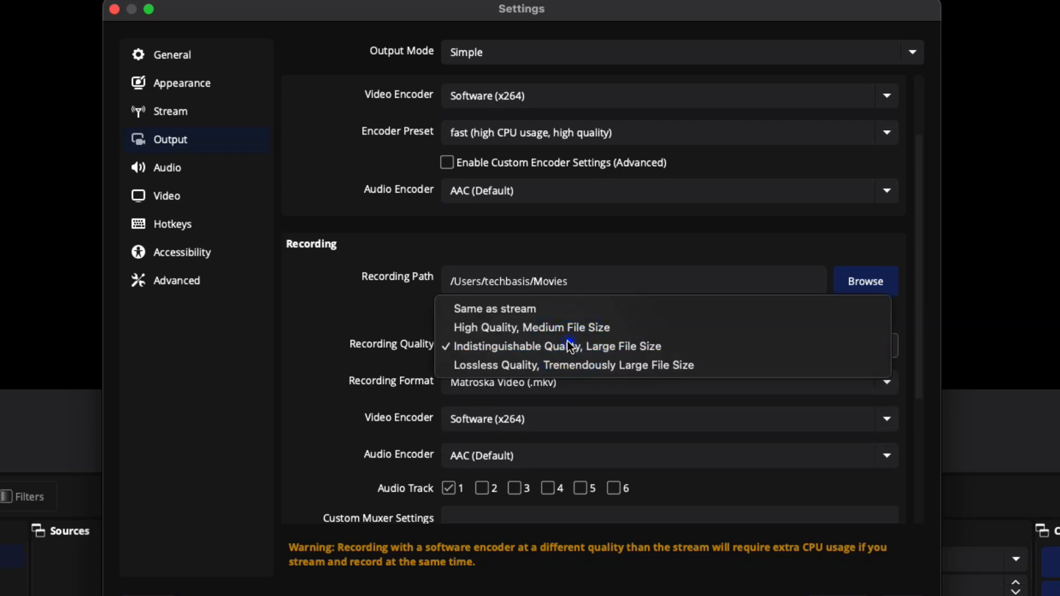
click(551, 344)
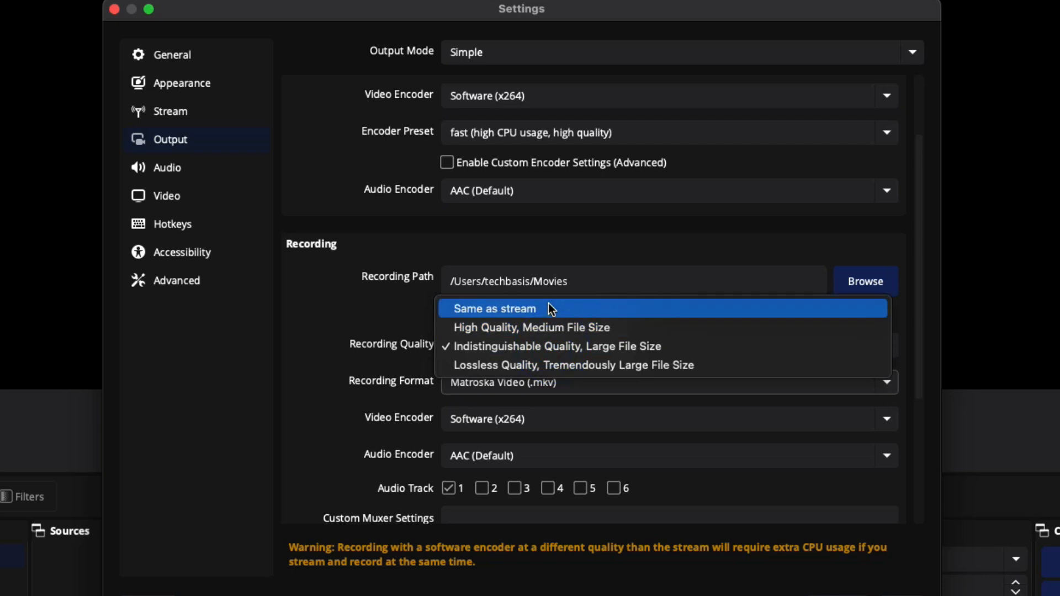
click(552, 308)
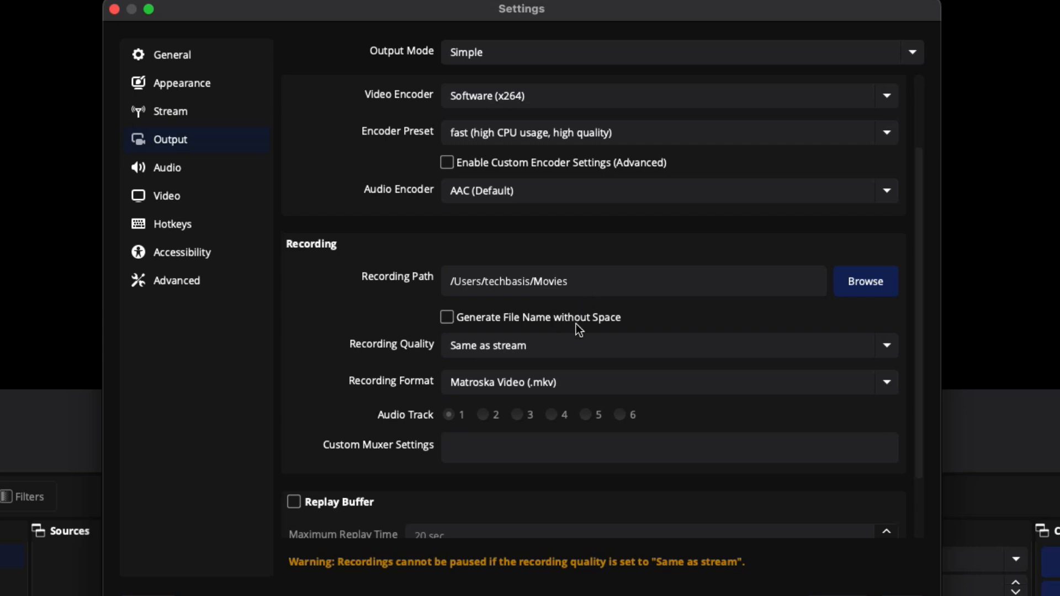
click(581, 350)
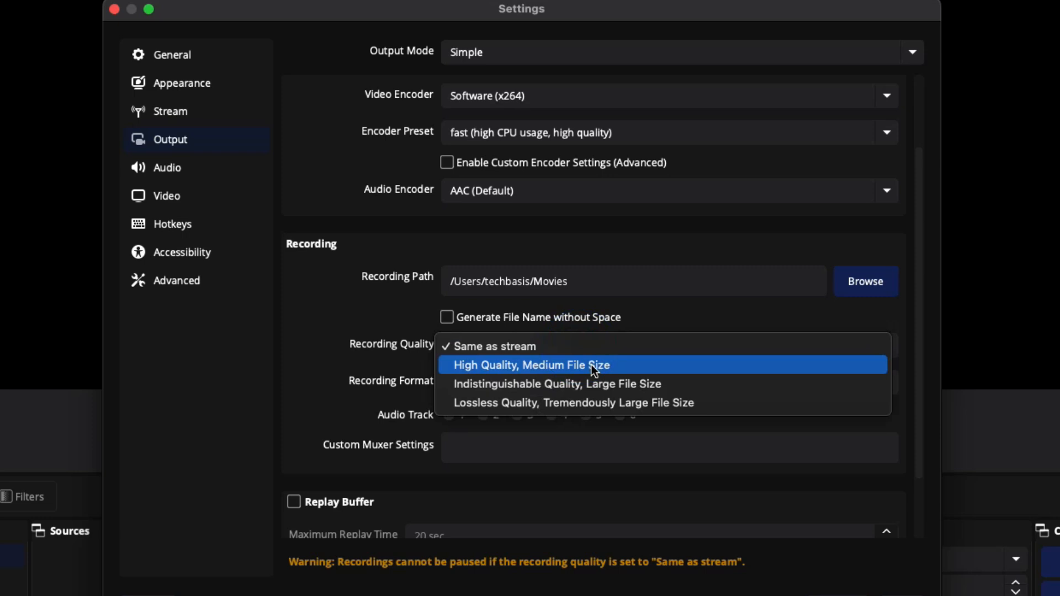
click(593, 367)
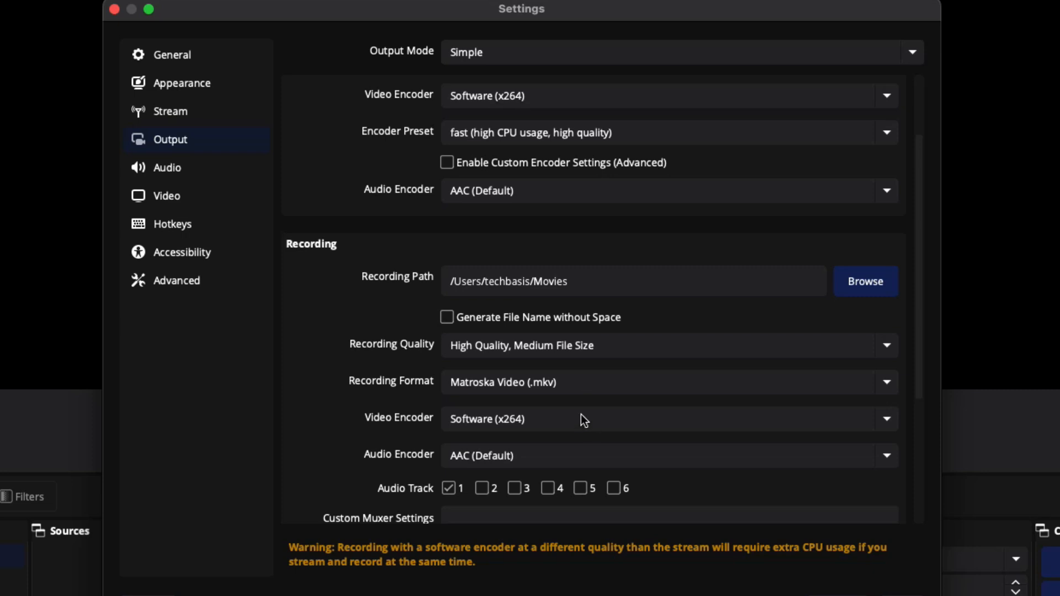
- Set the recording format to Fragmented MOV (.mov) and keep Software (x264) as the recording video encoder
click(578, 381)
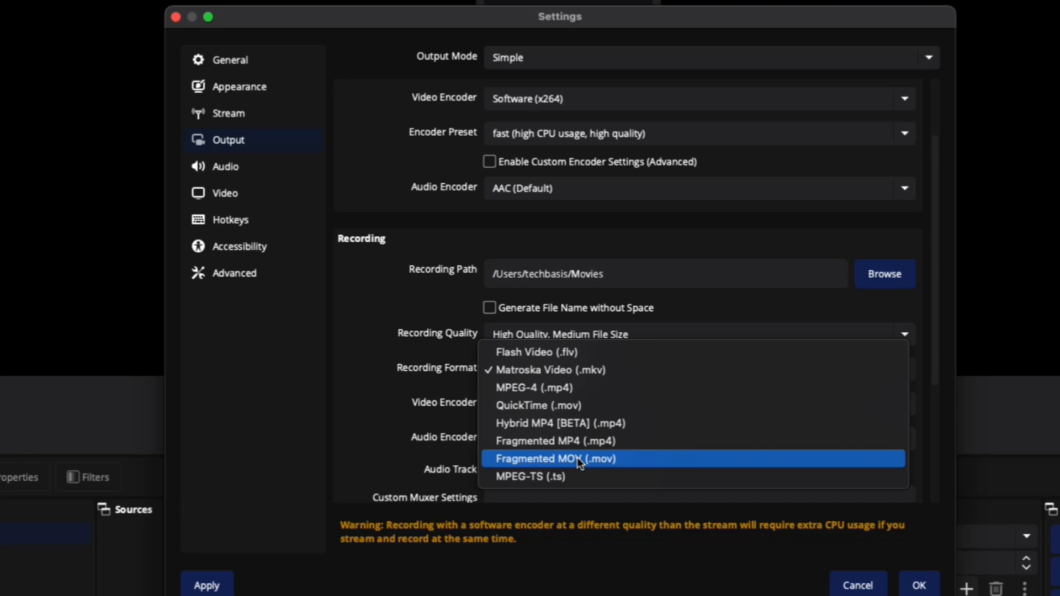
click(578, 459)
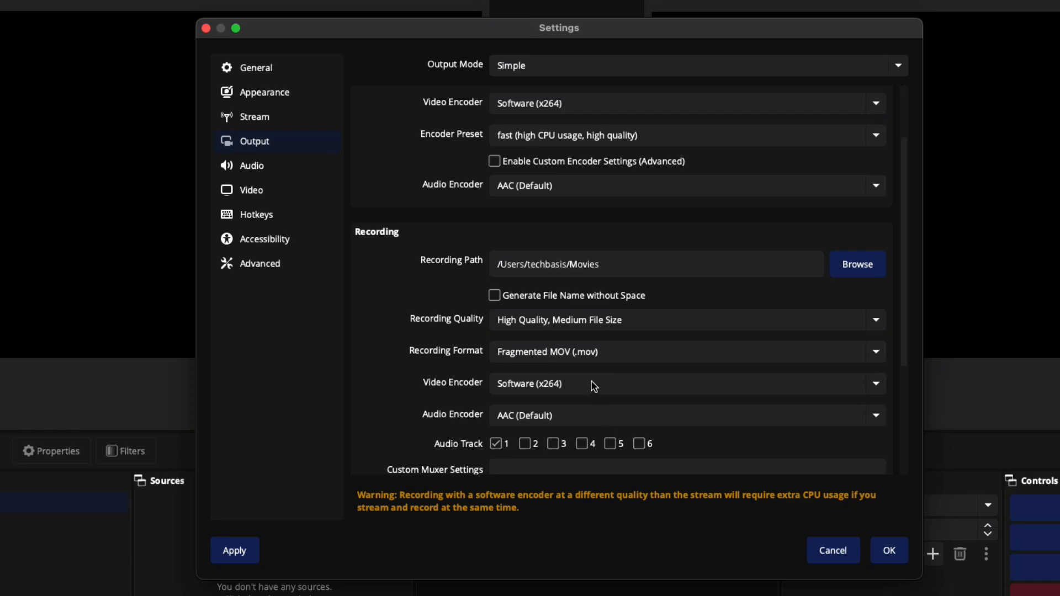
click(596, 384)
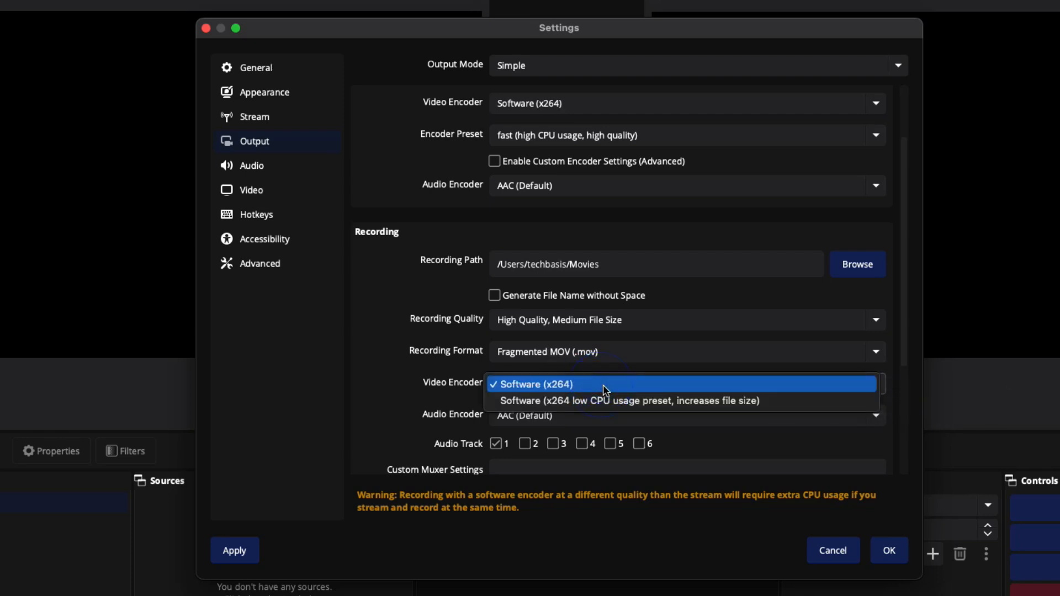
click(559, 387)
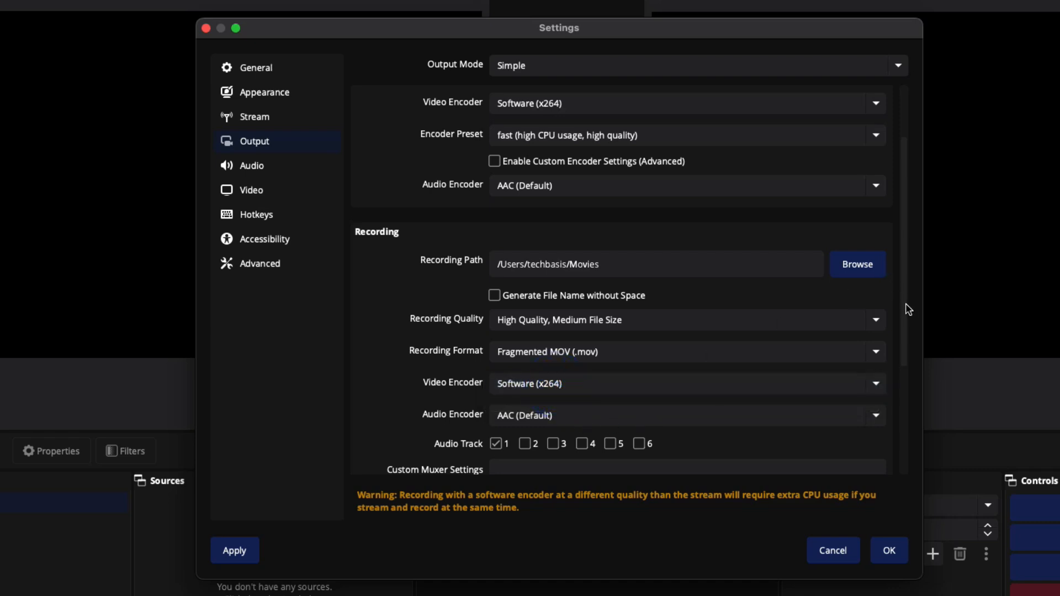
- Enable audio tracks 2 and 3 for recording, in addition to track 1
drag(907, 303, 903, 376)
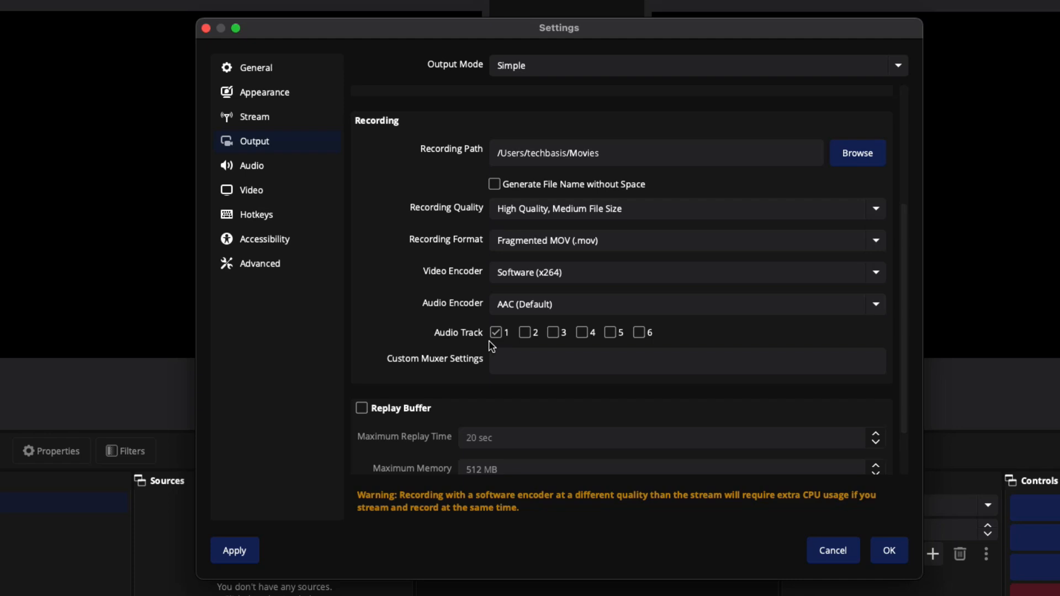
click(525, 333)
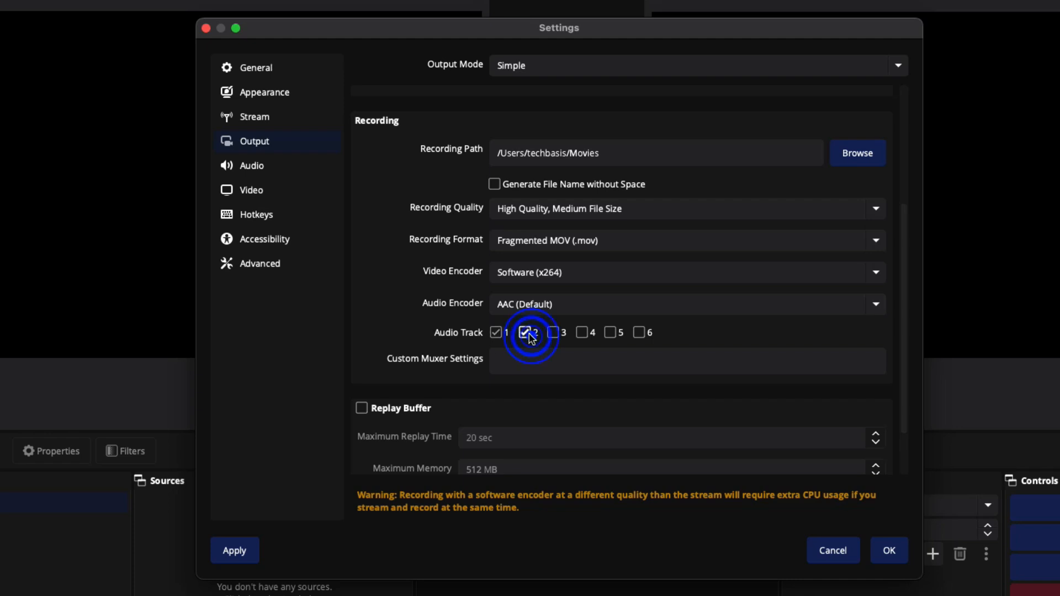
click(560, 337)
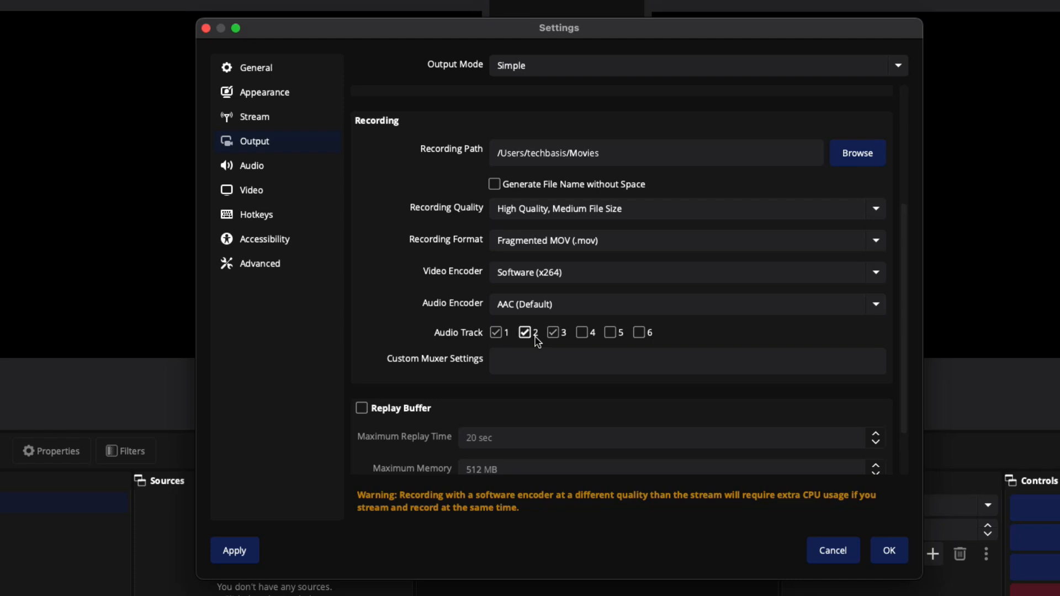
click(561, 364)
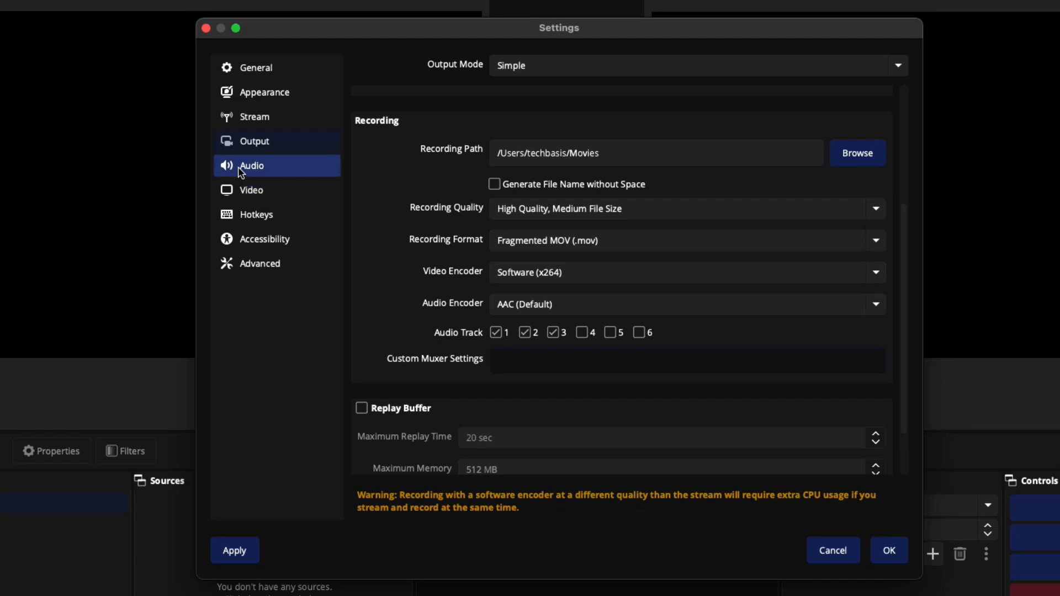
- Switch the output mode to Advanced and show its recording settings
click(242, 171)
click(248, 144)
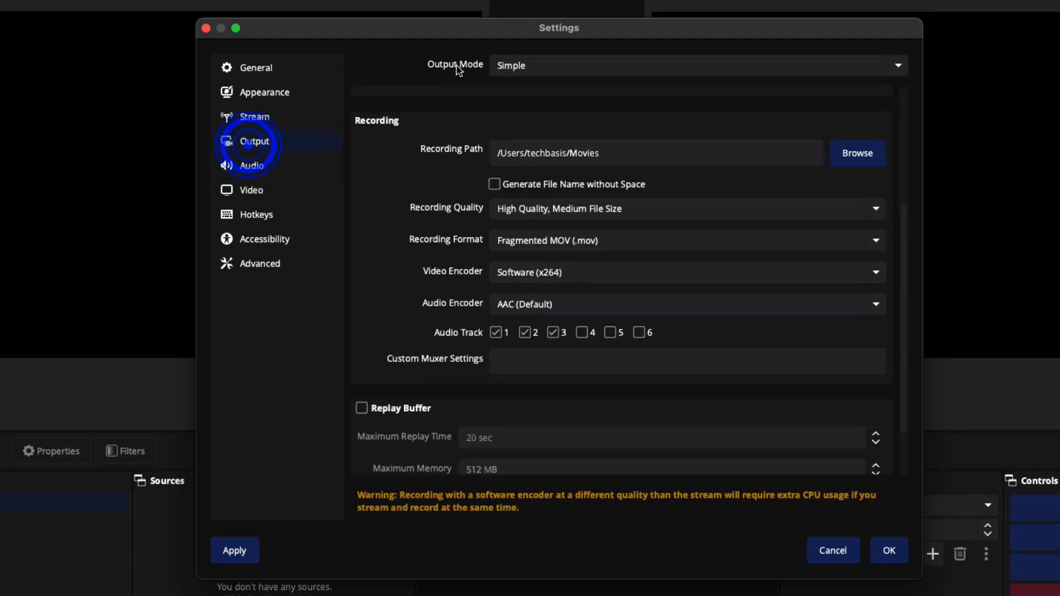
click(518, 67)
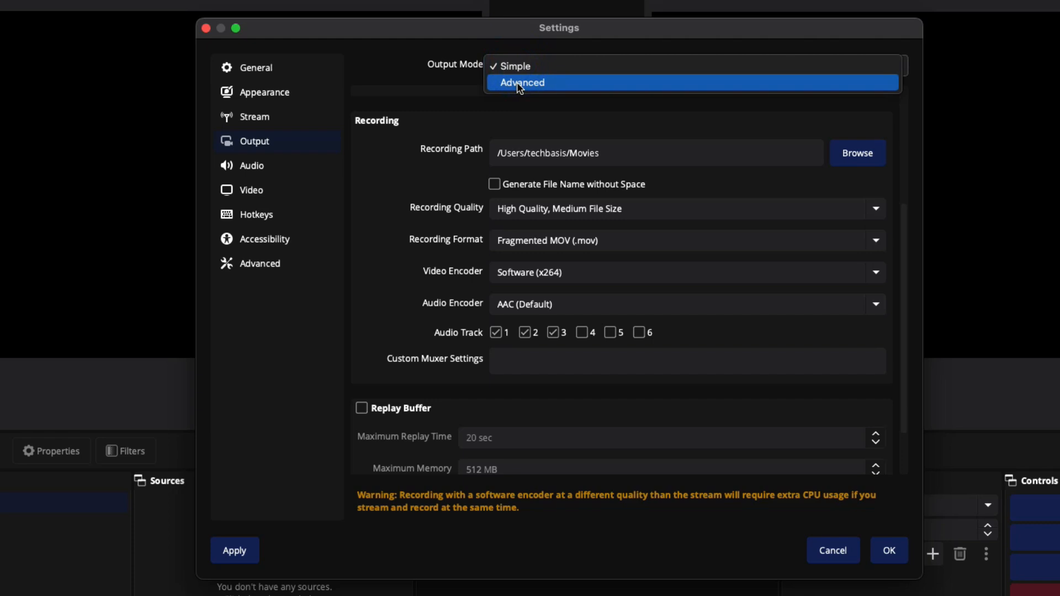
click(521, 84)
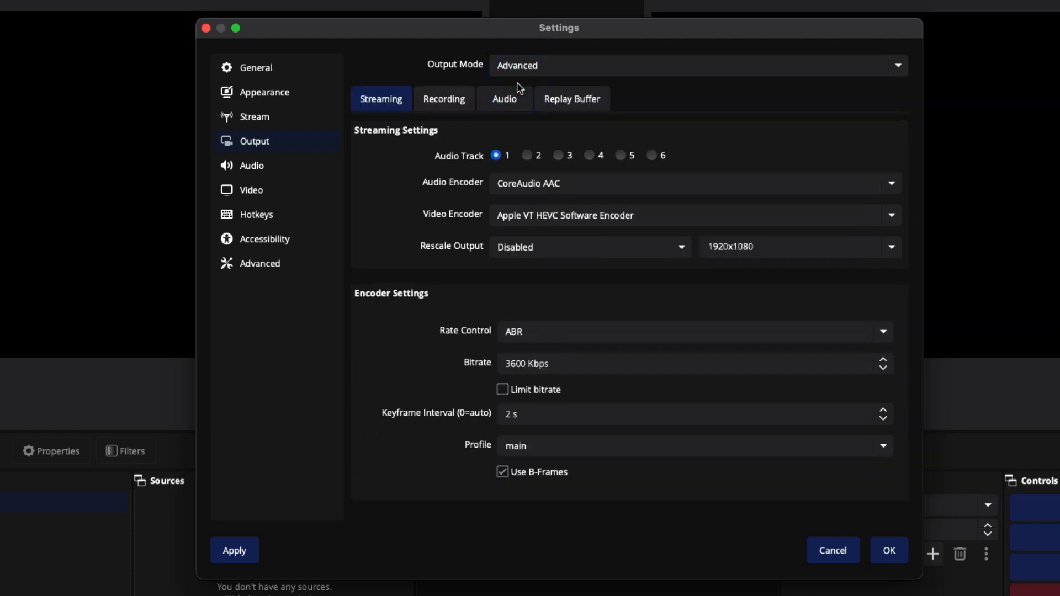
click(437, 104)
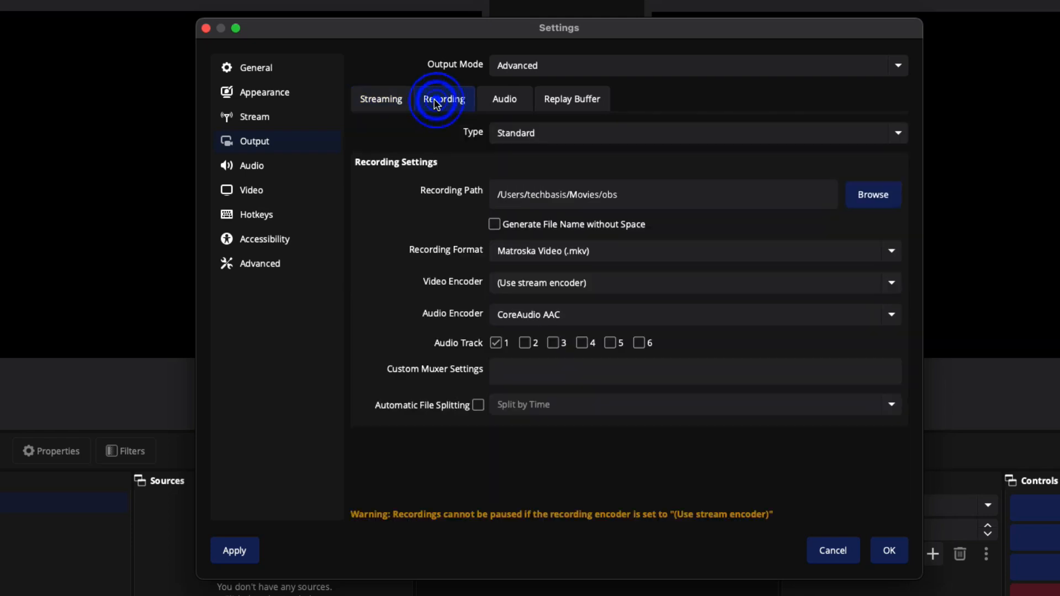
- In the advanced output settings, set the audio bitrate of Tracks 1, 2, 3 and 4 to 192
click(516, 105)
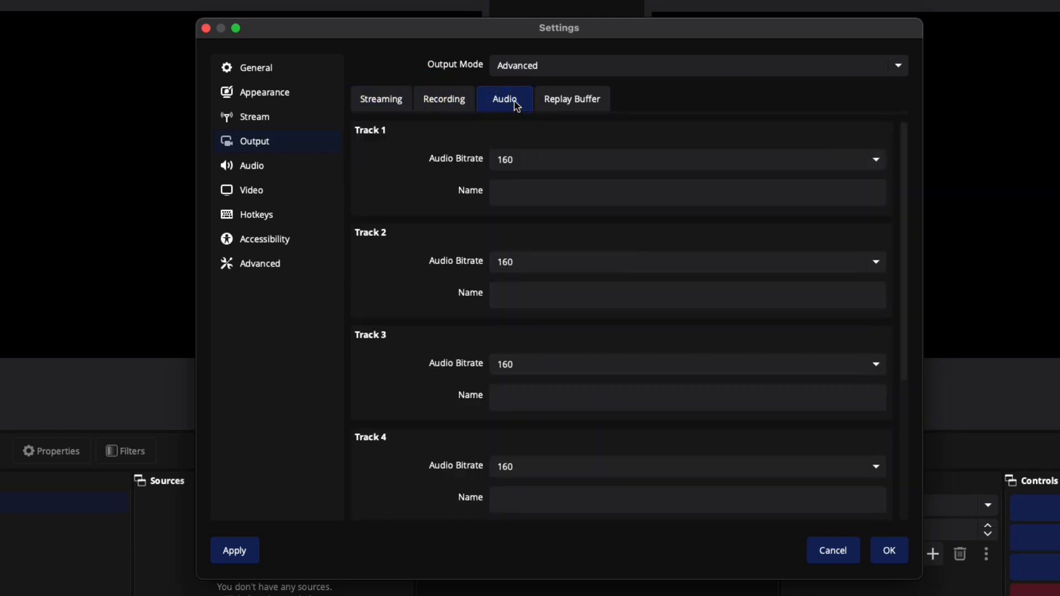
click(547, 166)
click(539, 182)
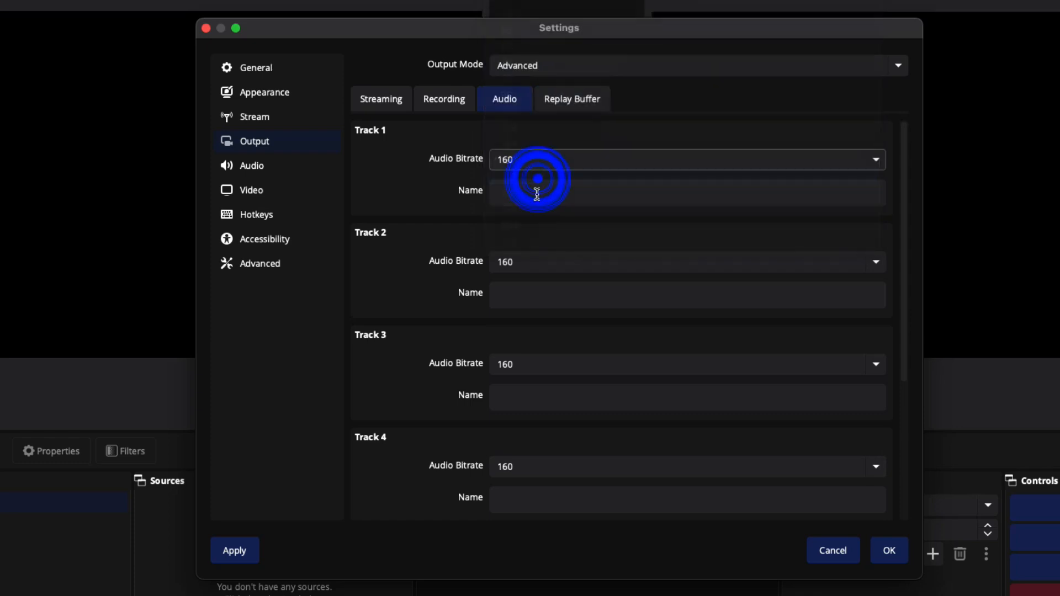
click(587, 263)
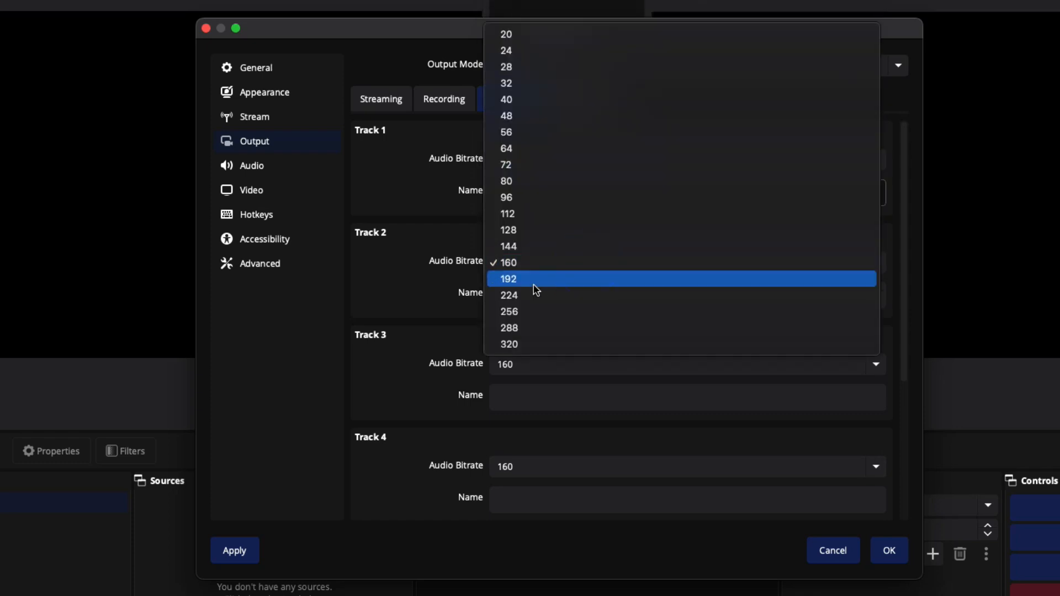
click(539, 280)
click(564, 363)
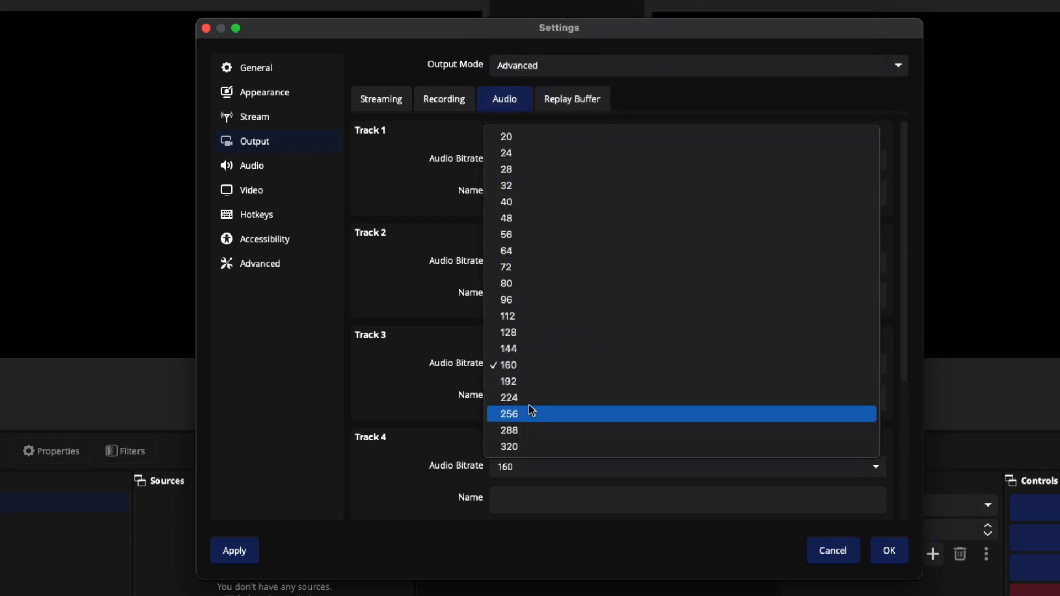
click(533, 381)
click(545, 476)
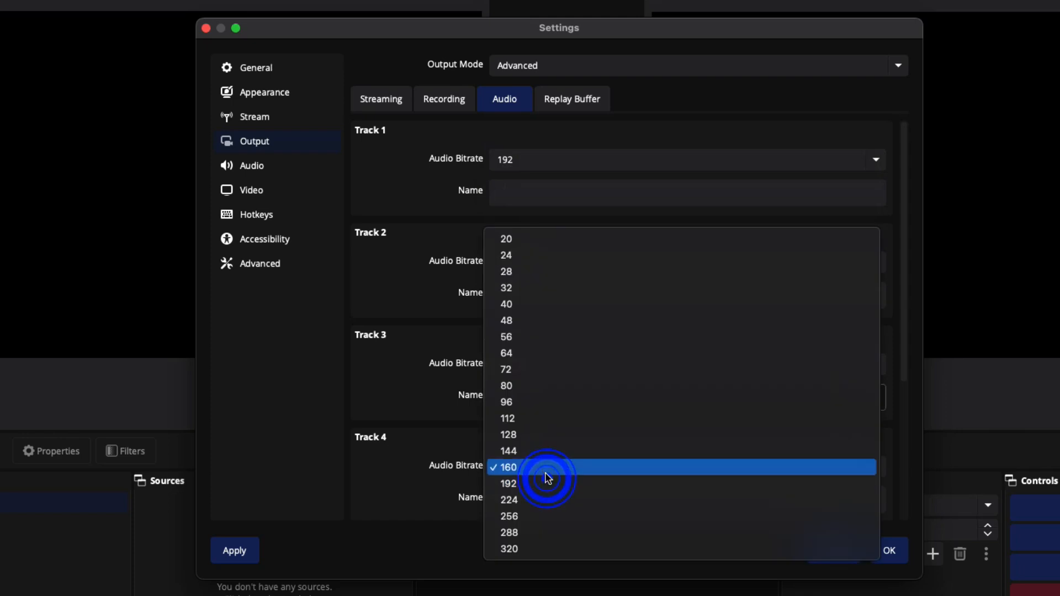
click(536, 489)
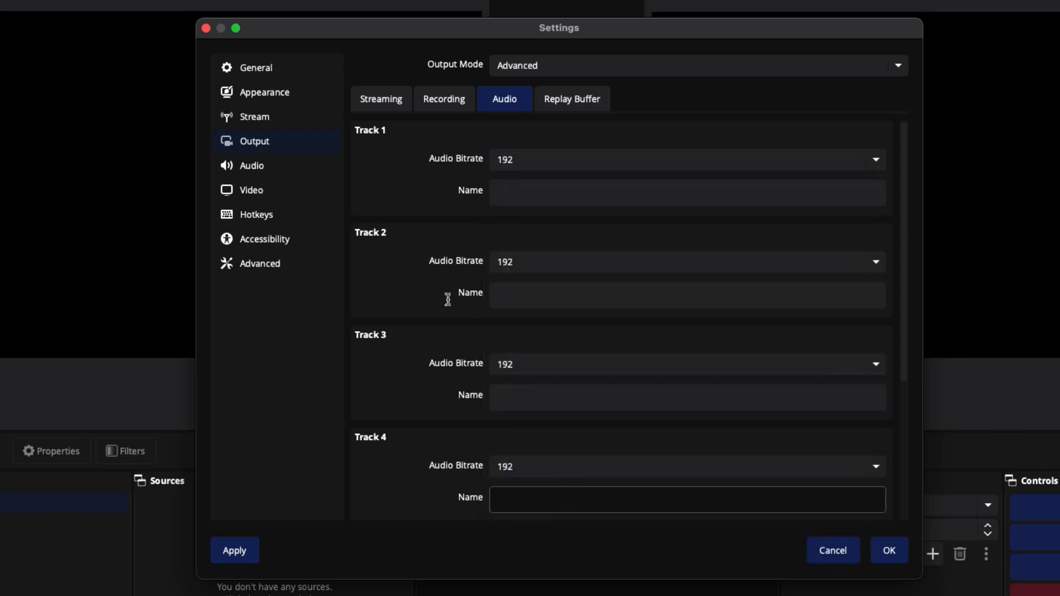
- Review the advanced streaming settings, and check the audio sample rate and channel options, keeping 48 kHz and Stereo
click(391, 103)
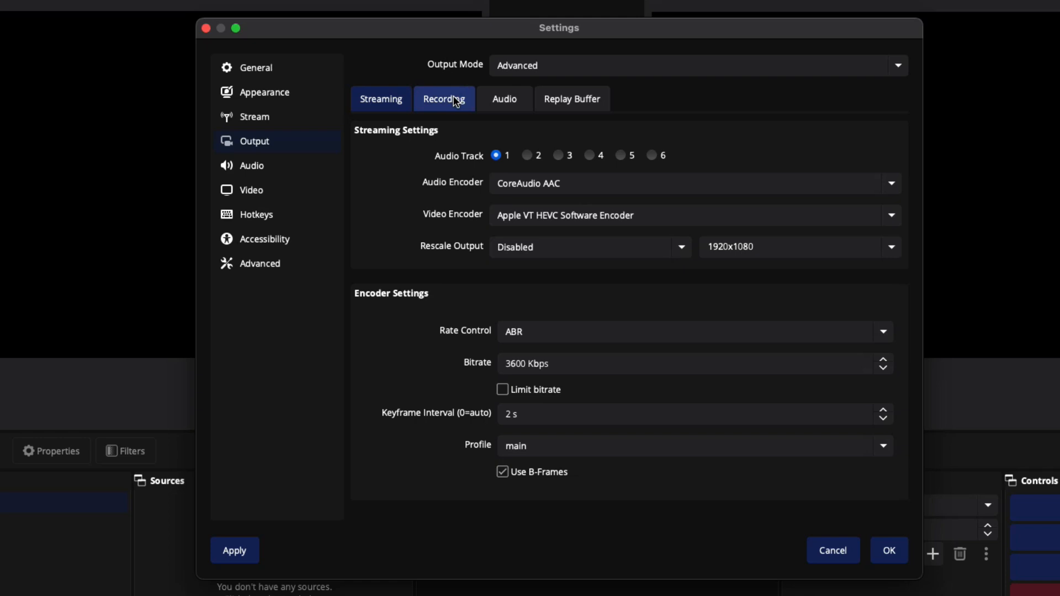
click(274, 165)
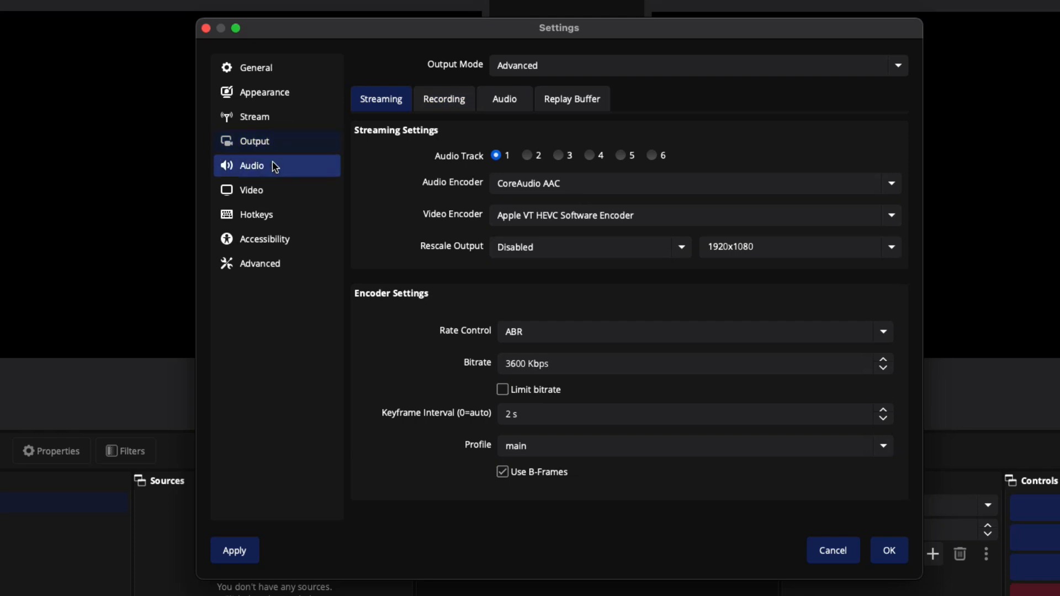
click(644, 95)
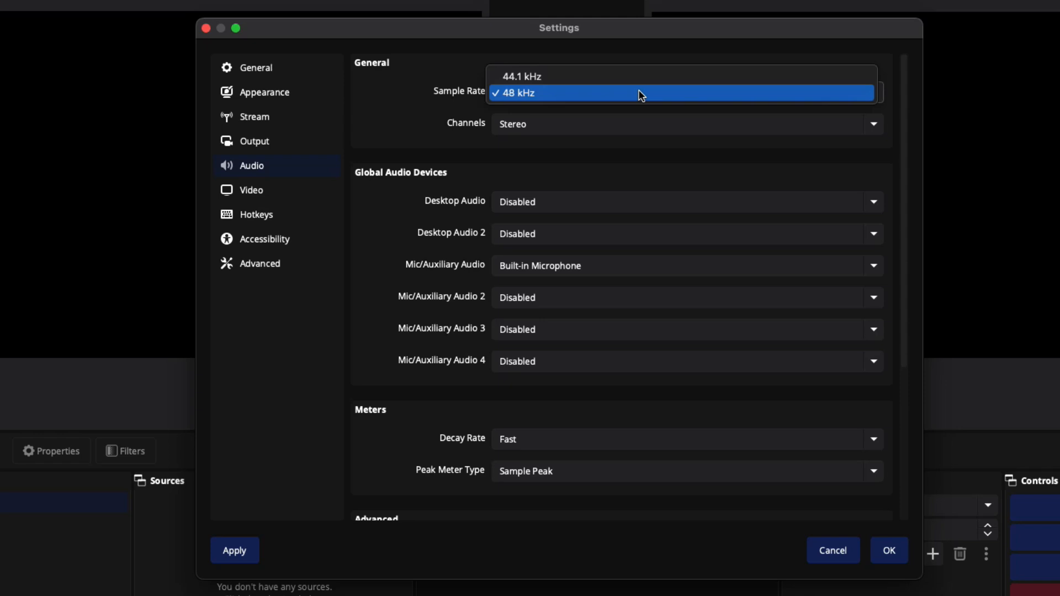
click(442, 146)
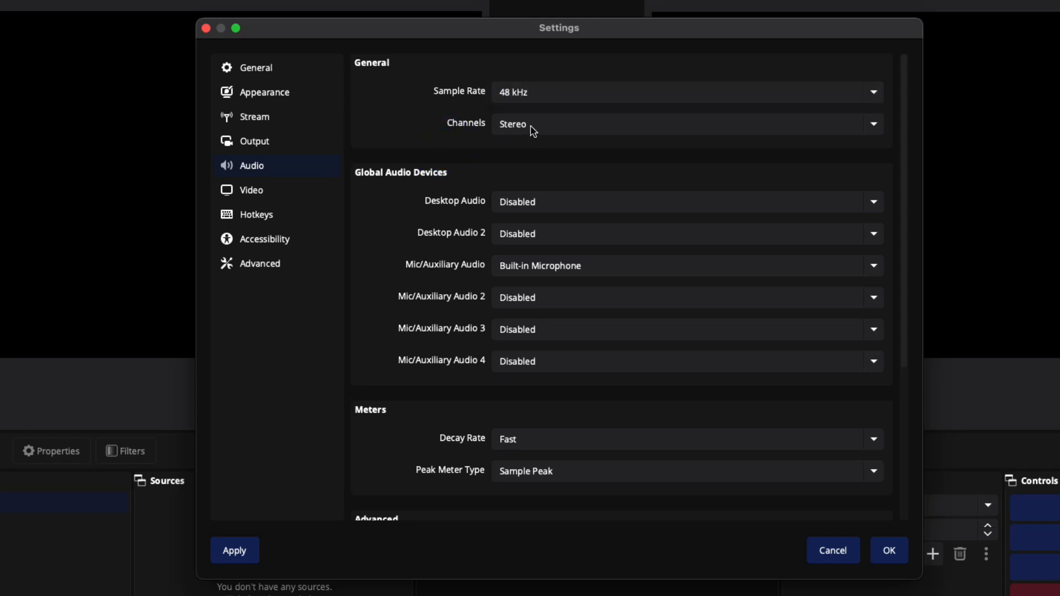
click(533, 131)
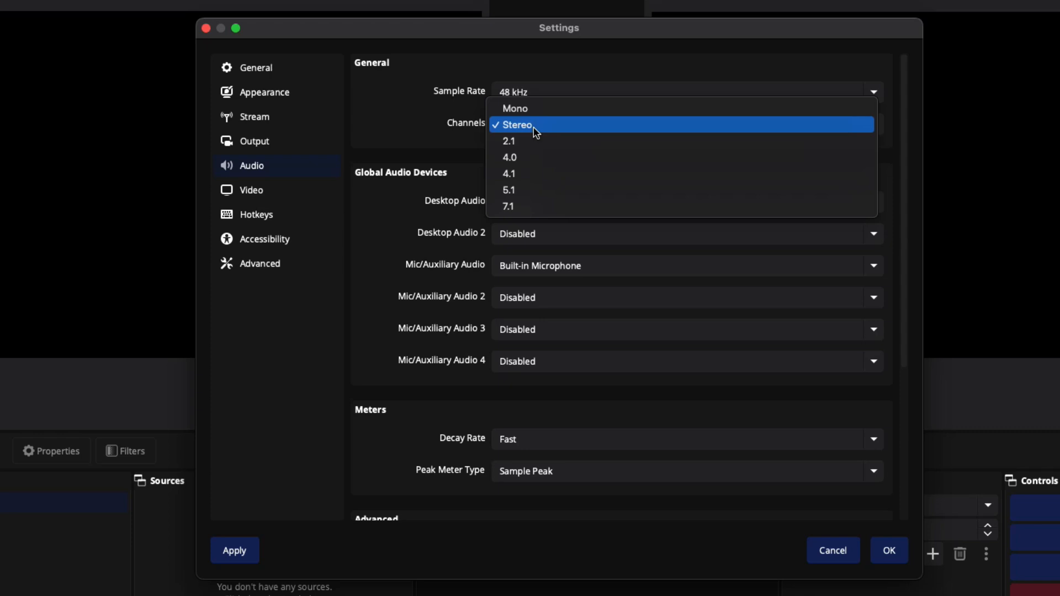
click(536, 130)
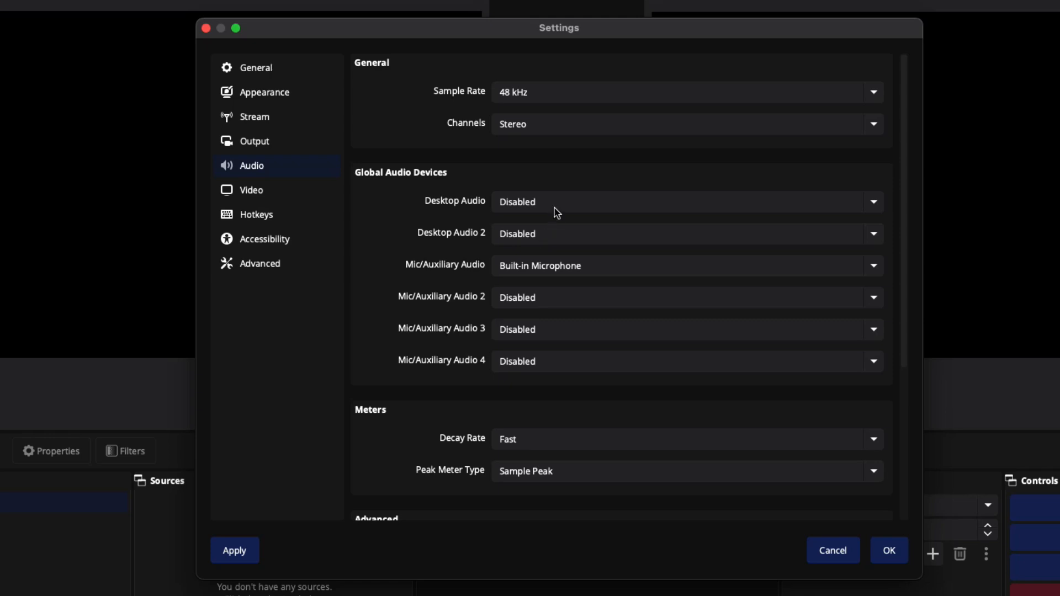
- Check the device options for Desktop Audio 2 and Mic/Auxiliary Audio 2, leaving both disabled
click(553, 240)
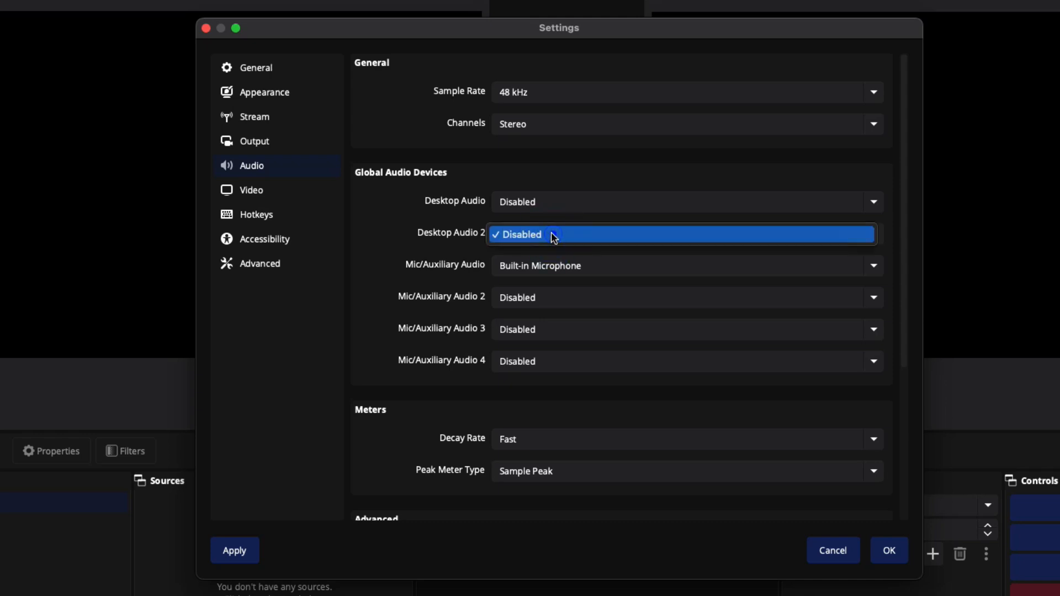
click(552, 235)
click(553, 238)
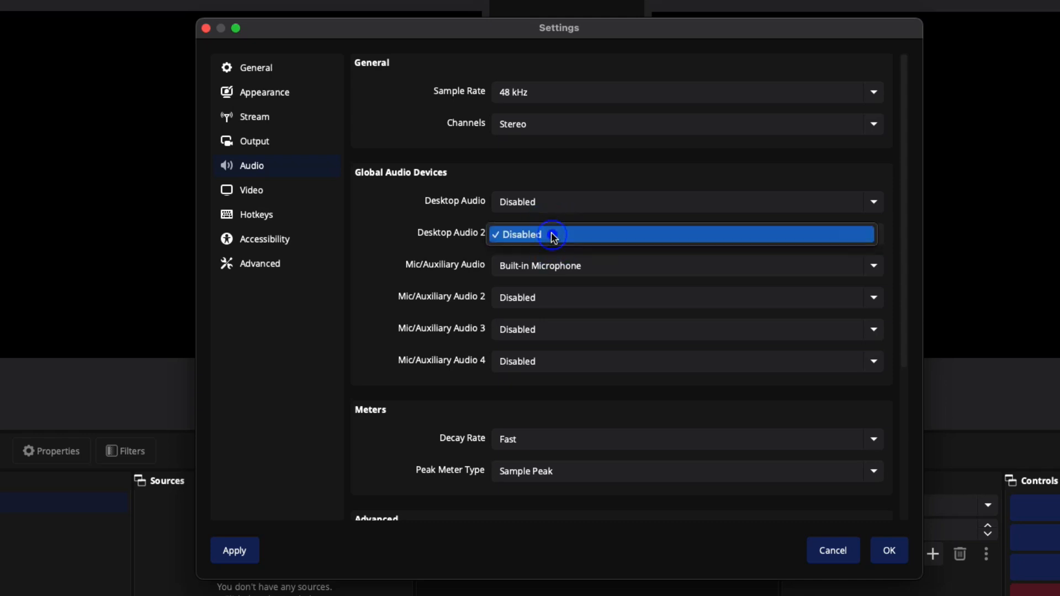
click(876, 237)
click(877, 235)
click(880, 302)
click(878, 302)
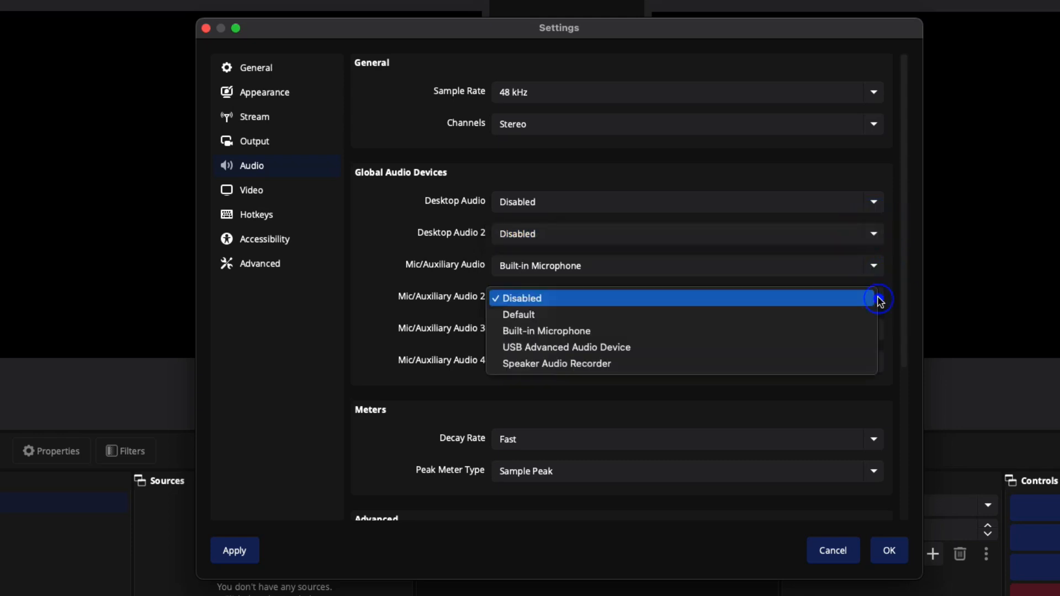
click(812, 262)
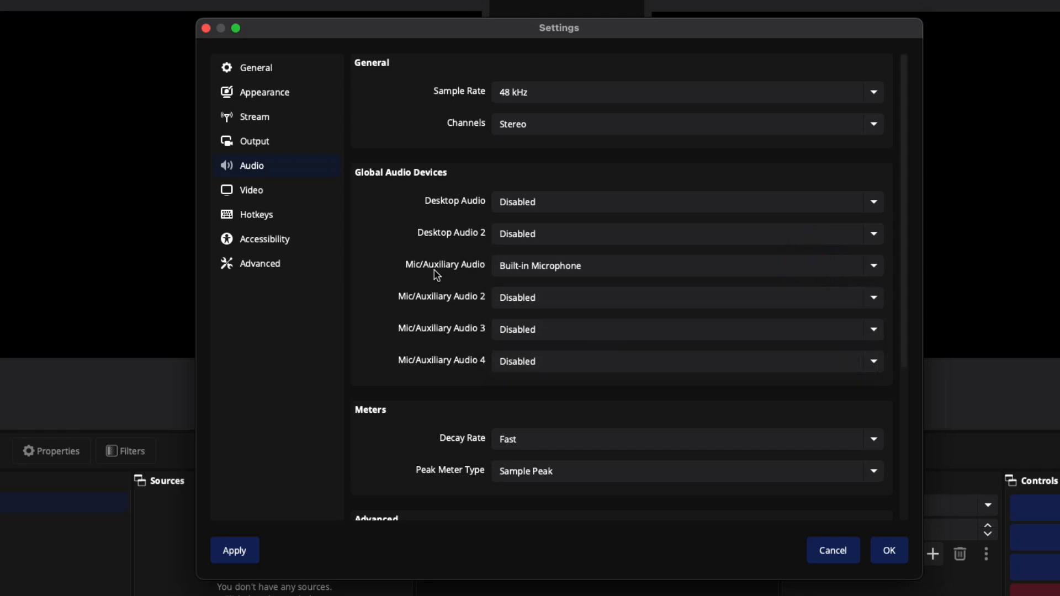
- Keep Built-in Microphone for Mic/Auxiliary Audio, and set Mic/Auxiliary Audio 2 to USB Advanced Audio Device and Mic/Auxiliary Audio 3 to Speaker Audio Recorder
click(523, 270)
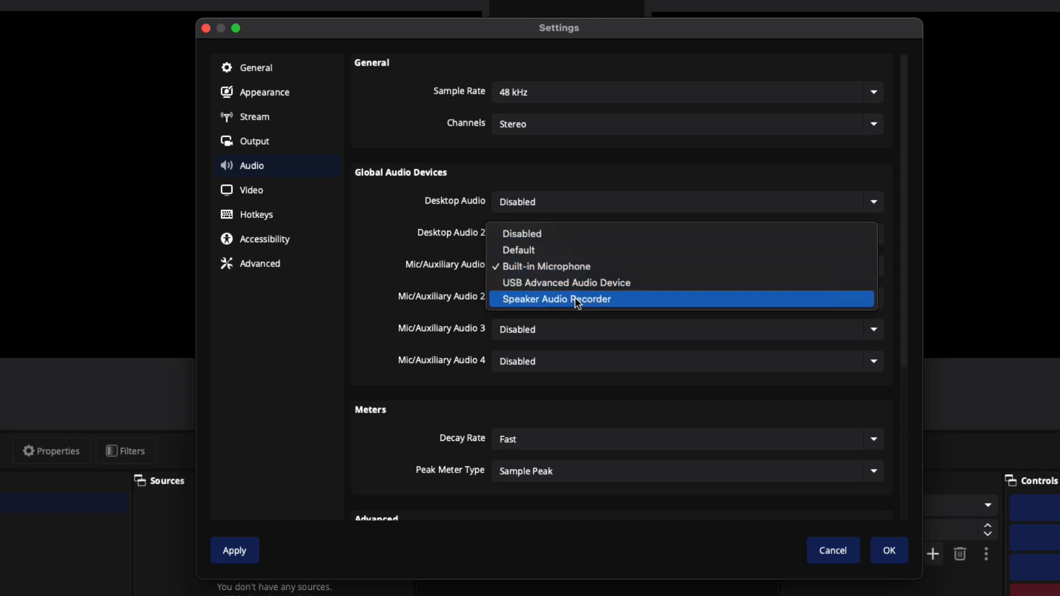
click(531, 341)
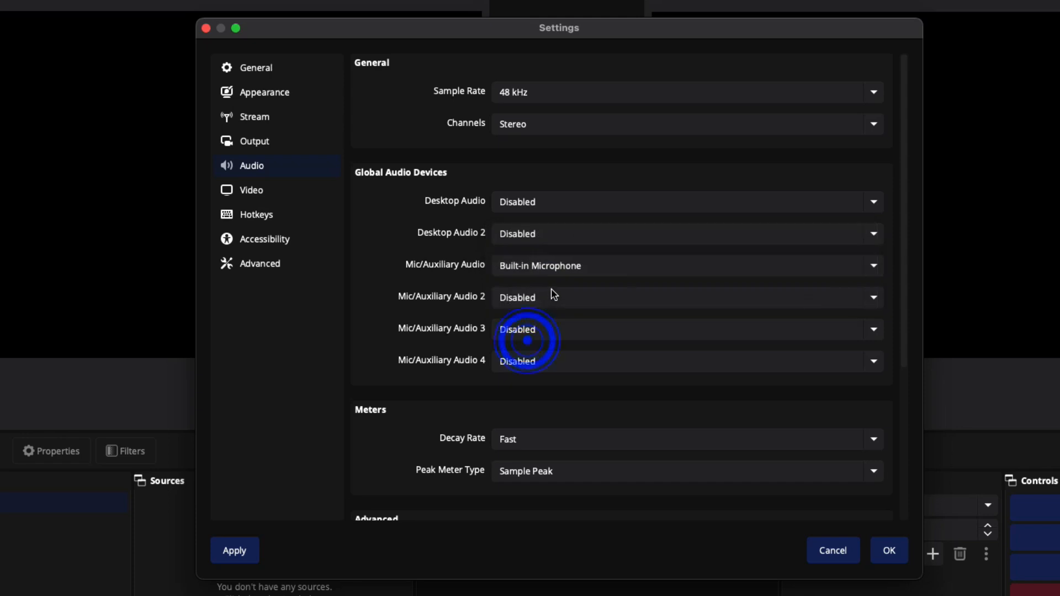
click(556, 301)
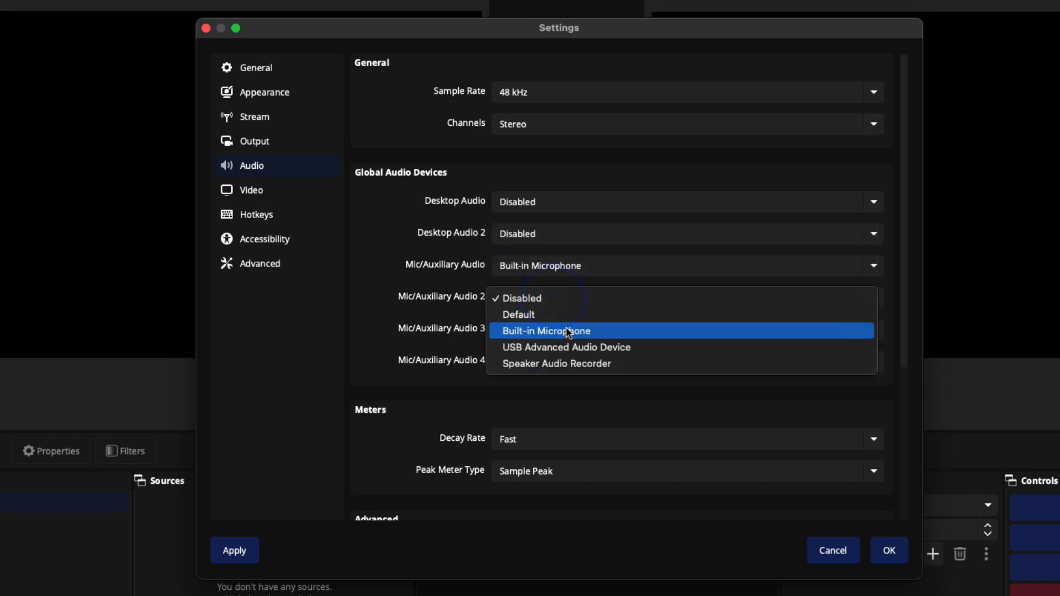
click(578, 348)
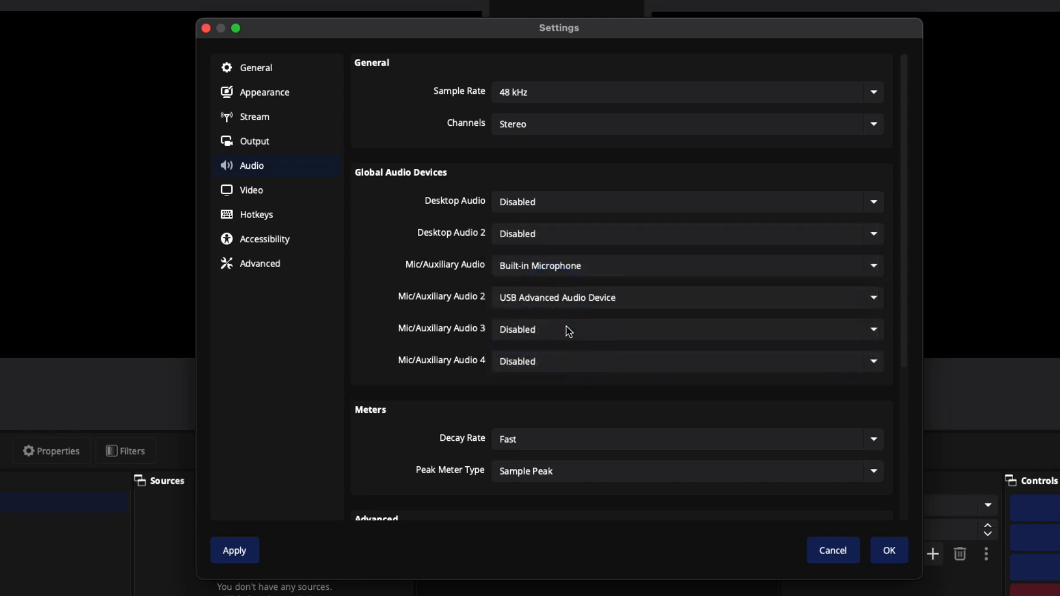
click(569, 330)
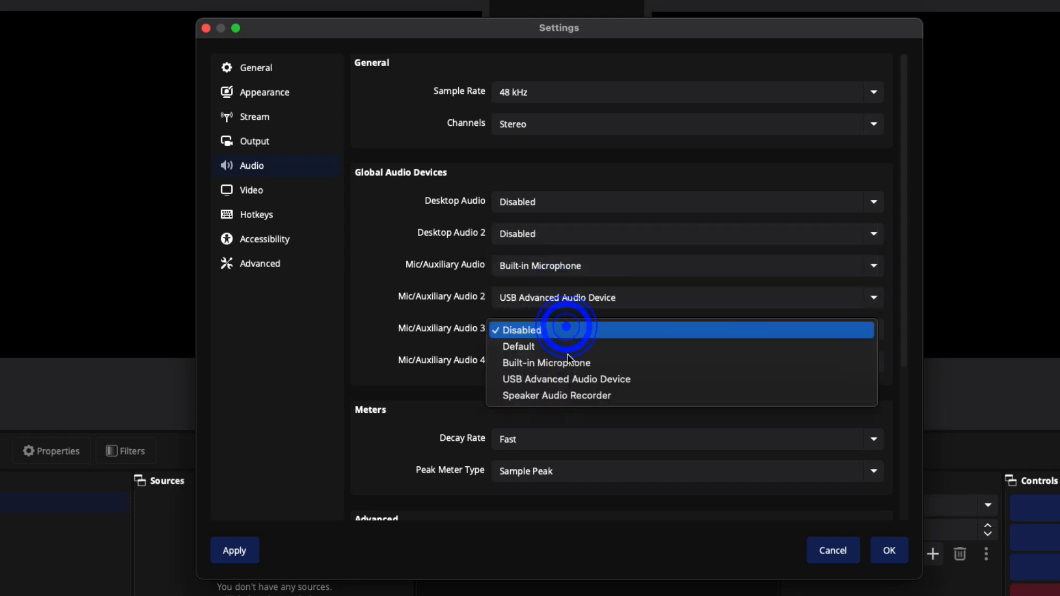
click(586, 405)
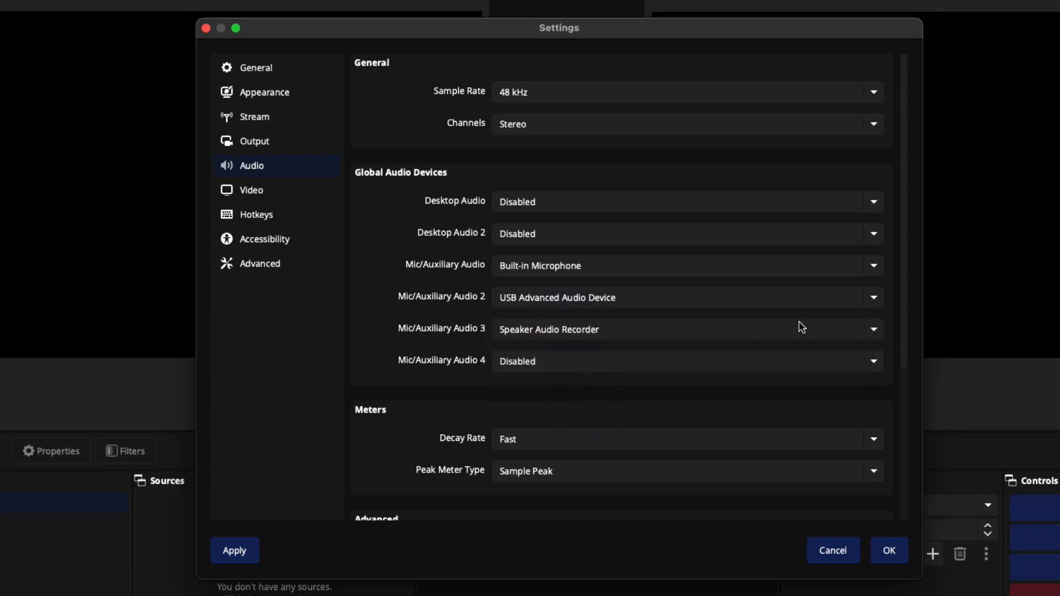
- Review the audio meter decay rate, peak meter type, monitoring device and push-to-talk hotkey options, keeping the current choices
drag(907, 312, 906, 379)
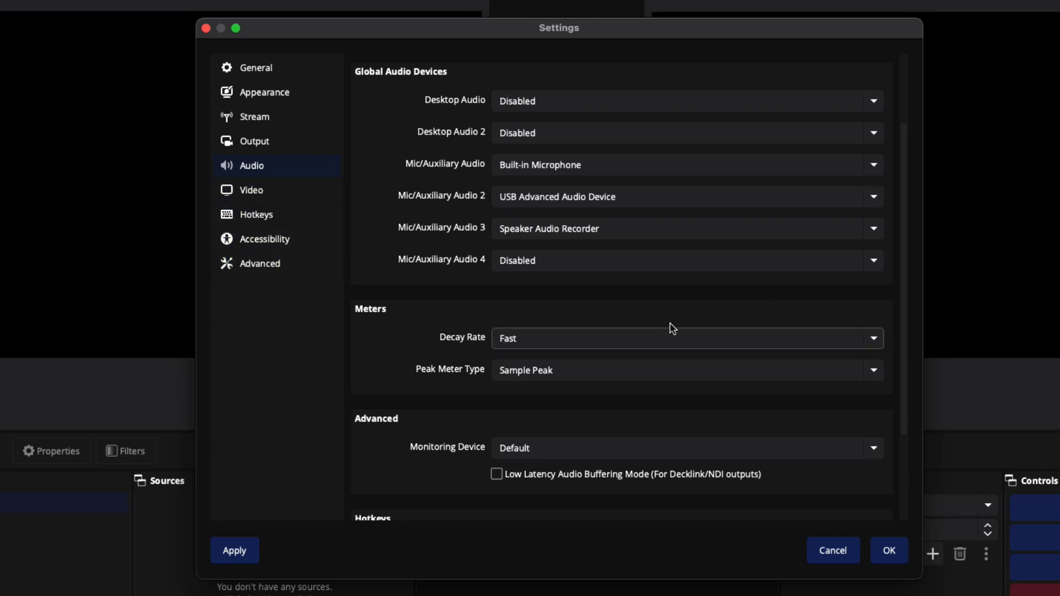
click(508, 342)
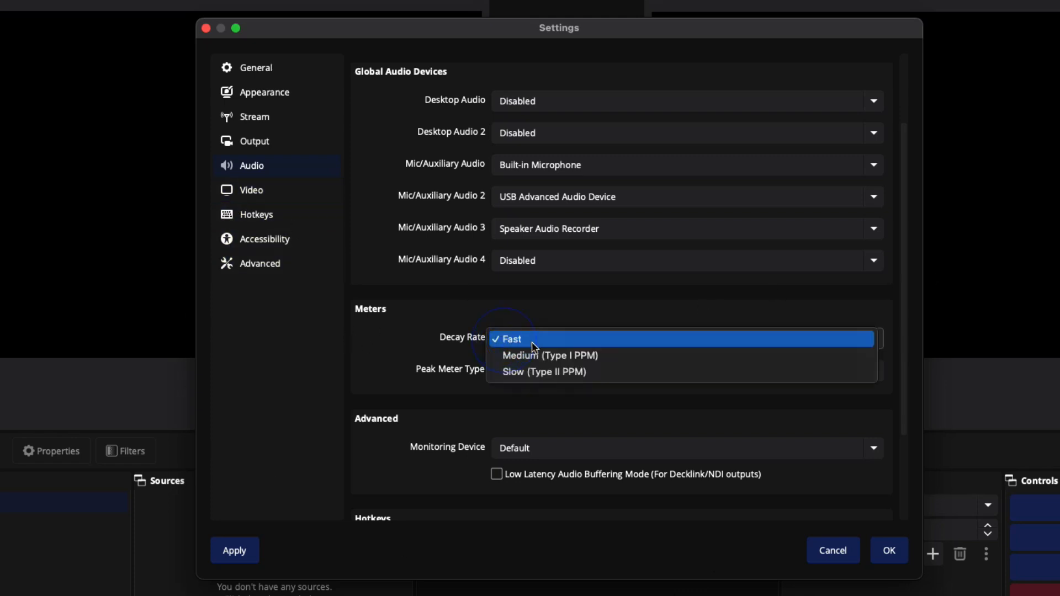
click(550, 346)
click(545, 304)
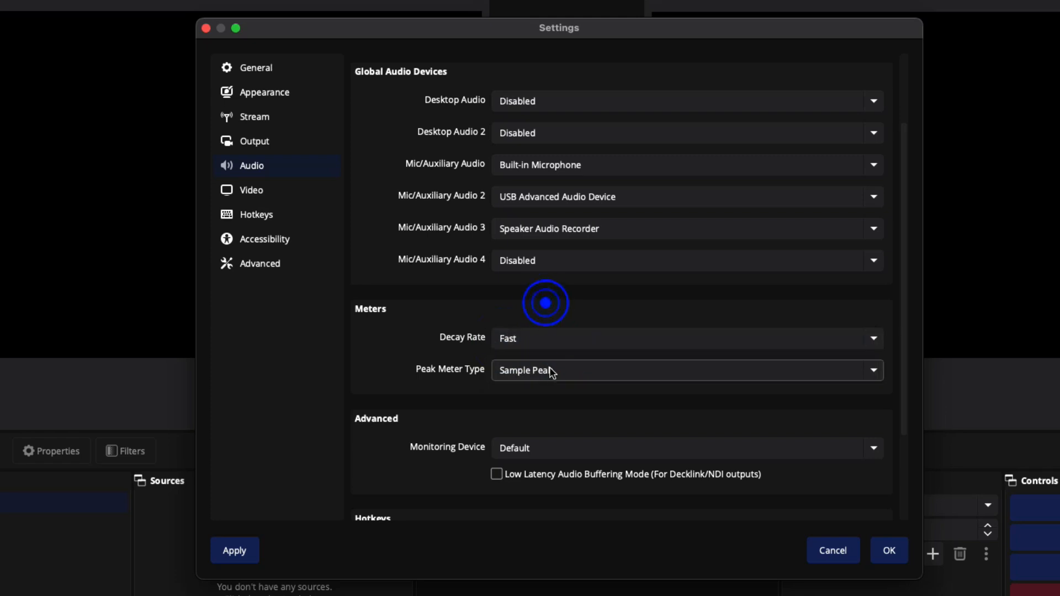
click(553, 370)
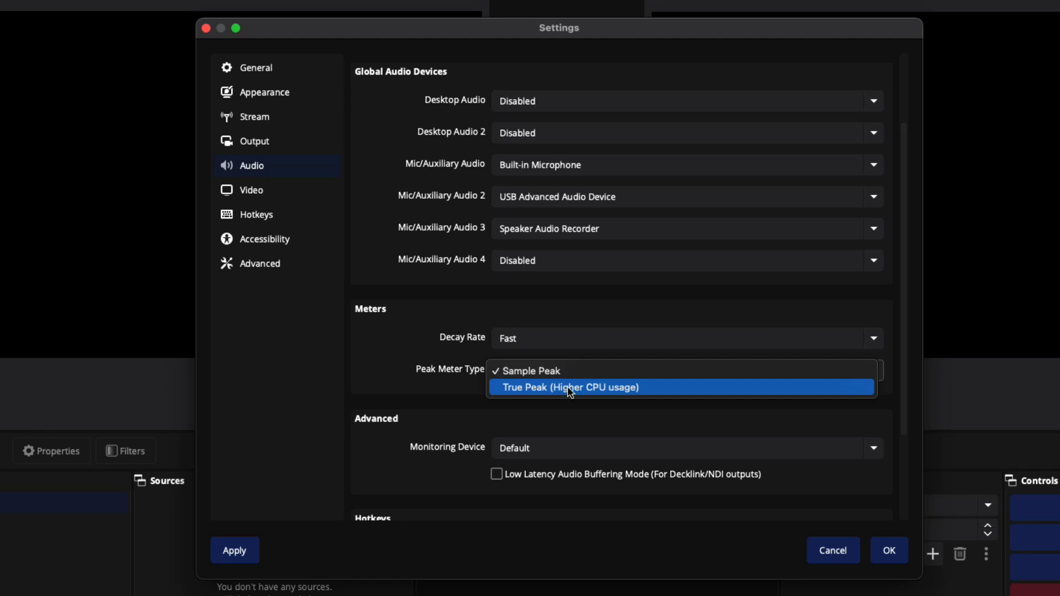
click(603, 452)
click(606, 451)
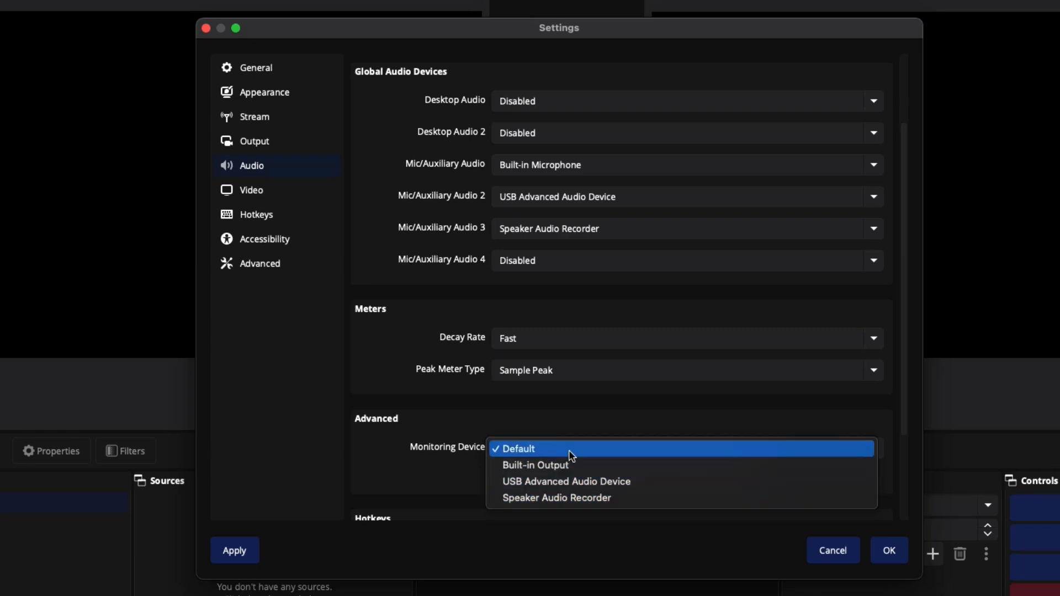
click(581, 416)
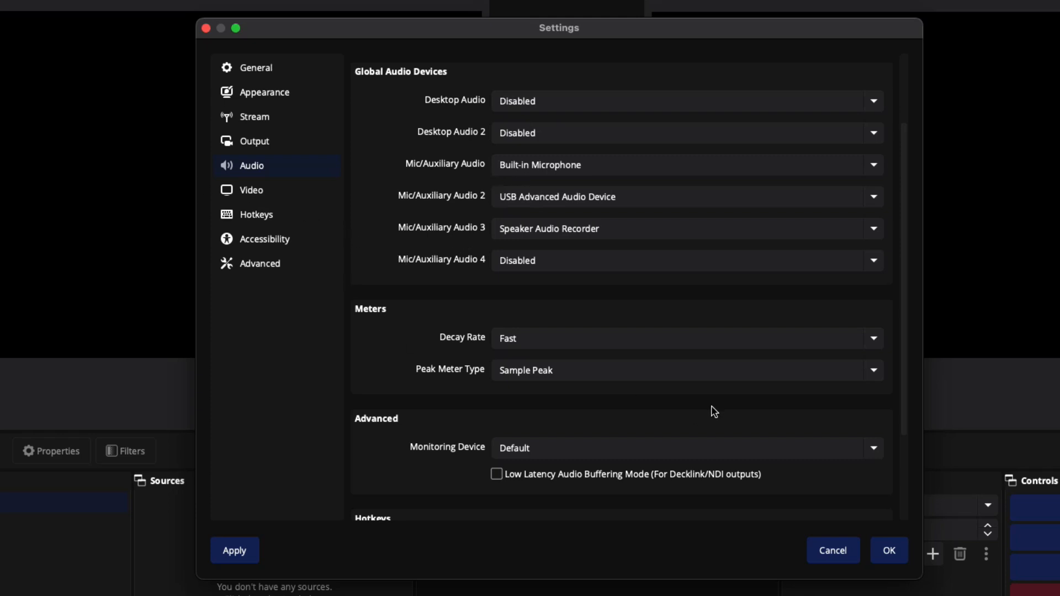
scroll(712, 409, up, 2)
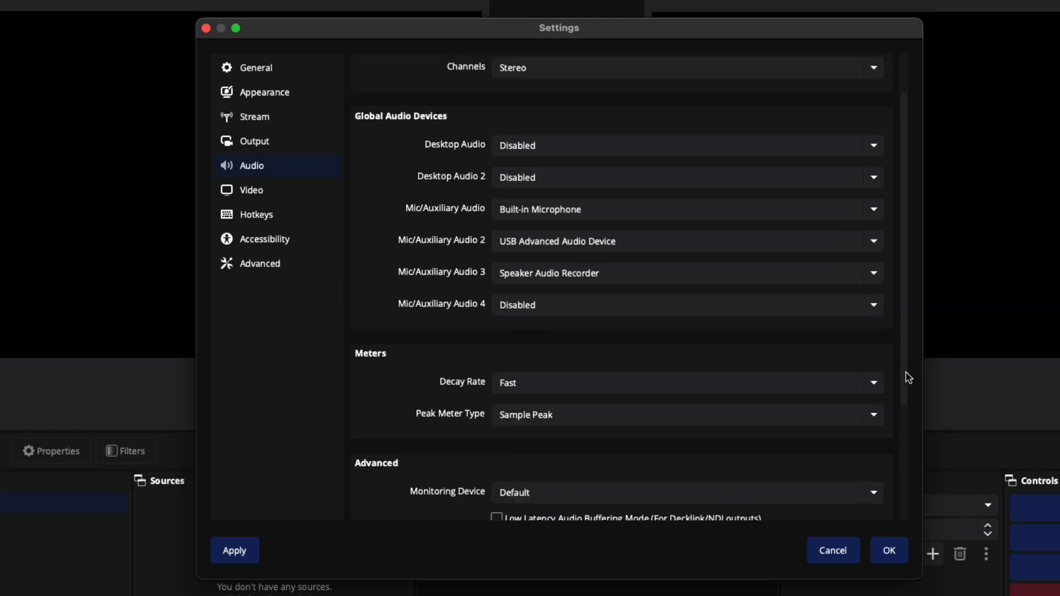
drag(906, 371, 900, 475)
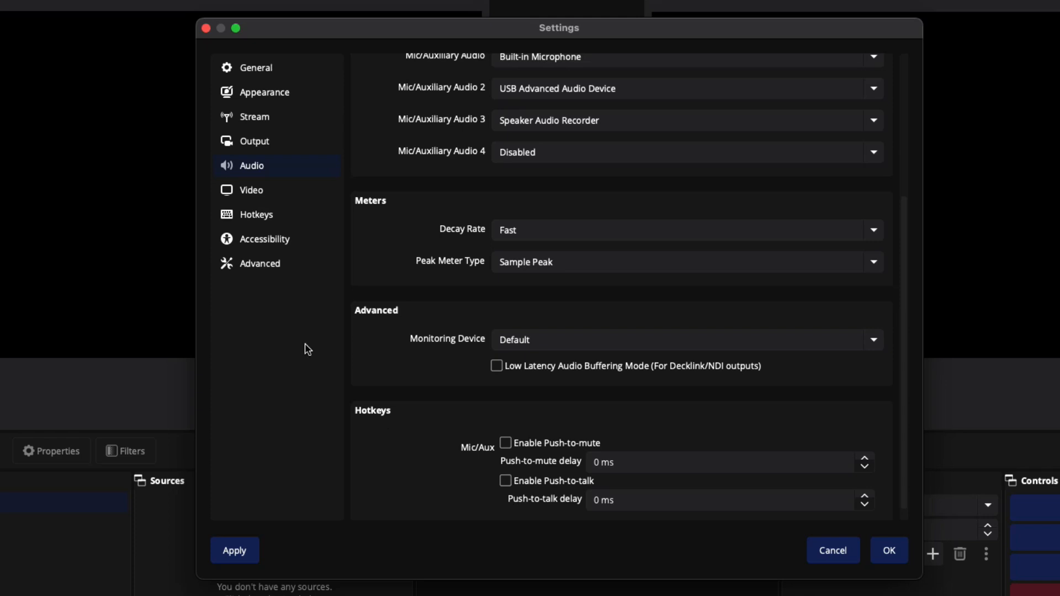
- In the video settings, try a base canvas resolution of 1280x720 and restore it to 1920x1080
click(247, 201)
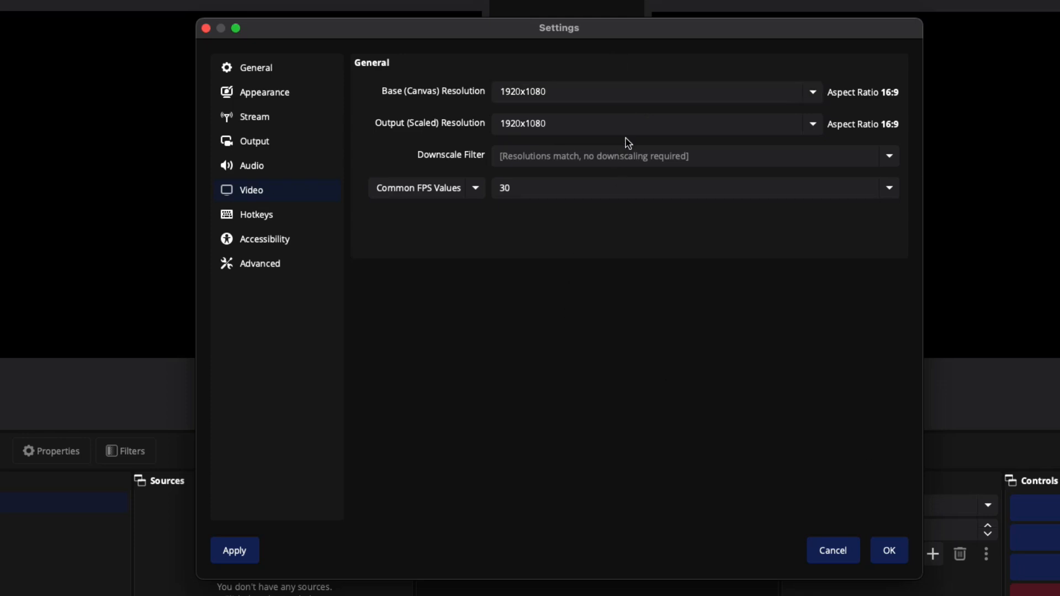
click(642, 92)
click(812, 93)
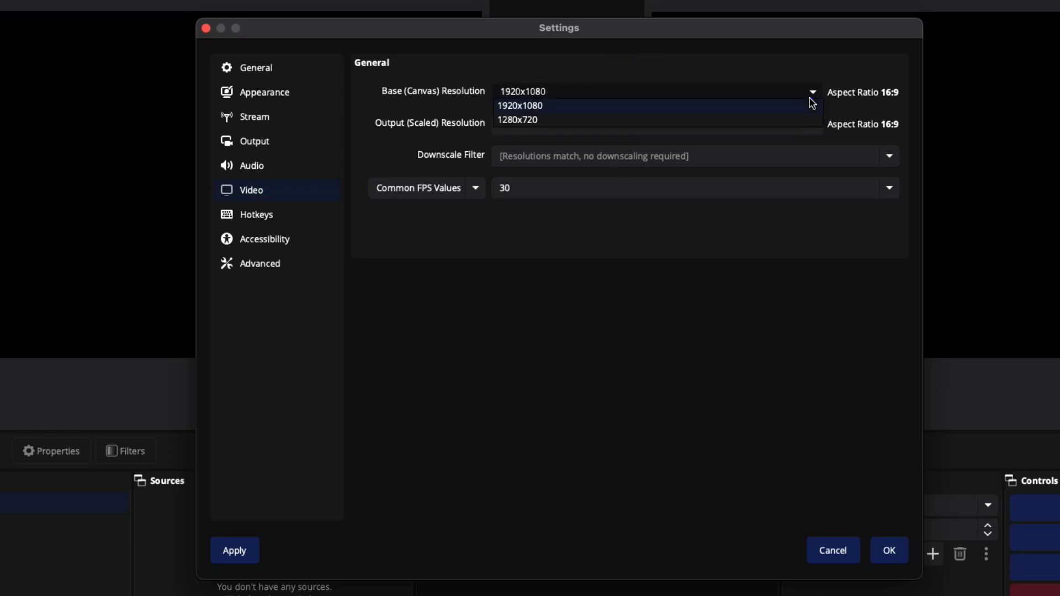
click(721, 120)
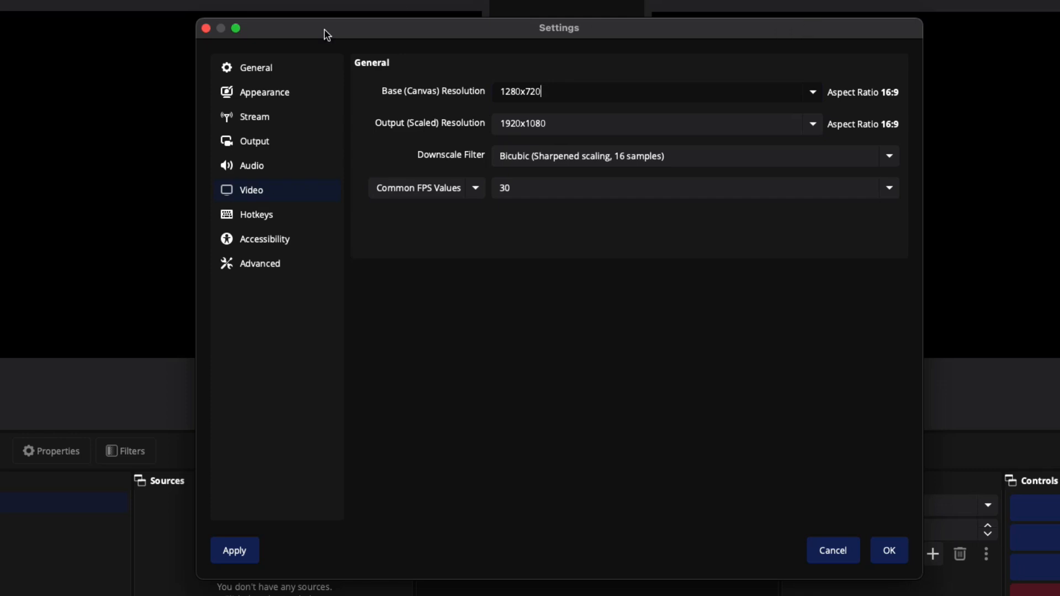
click(641, 101)
click(813, 94)
click(765, 106)
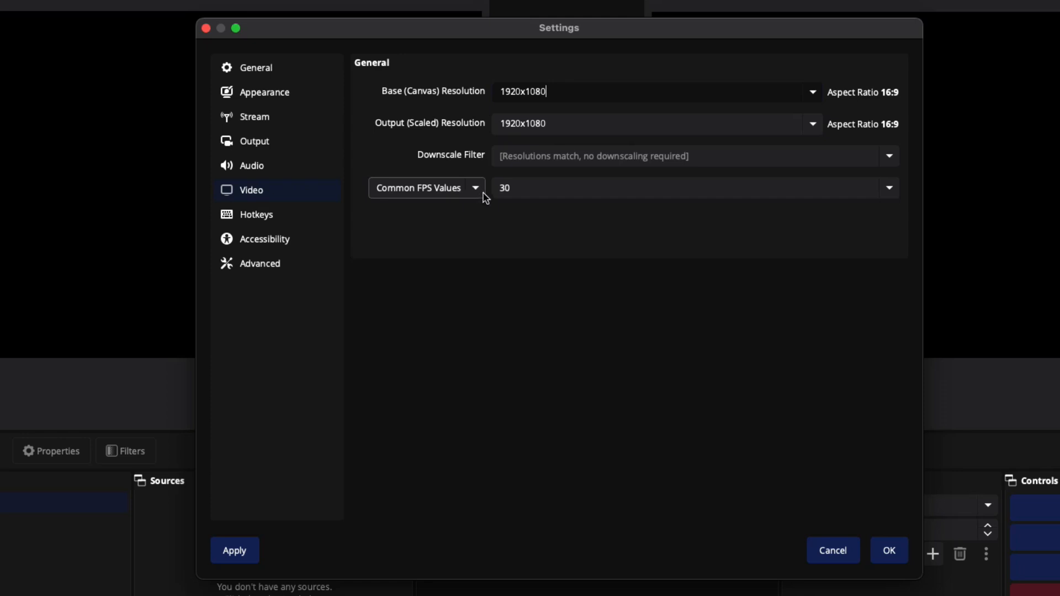
- Keep the common FPS value at 30, check the downscale filter, and save the settings
click(535, 193)
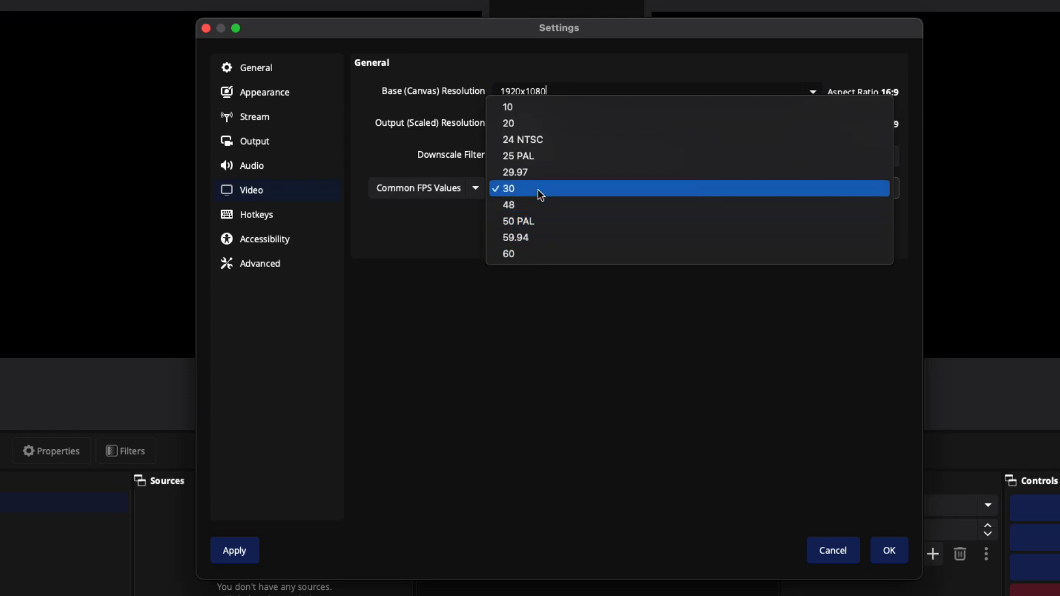
click(540, 194)
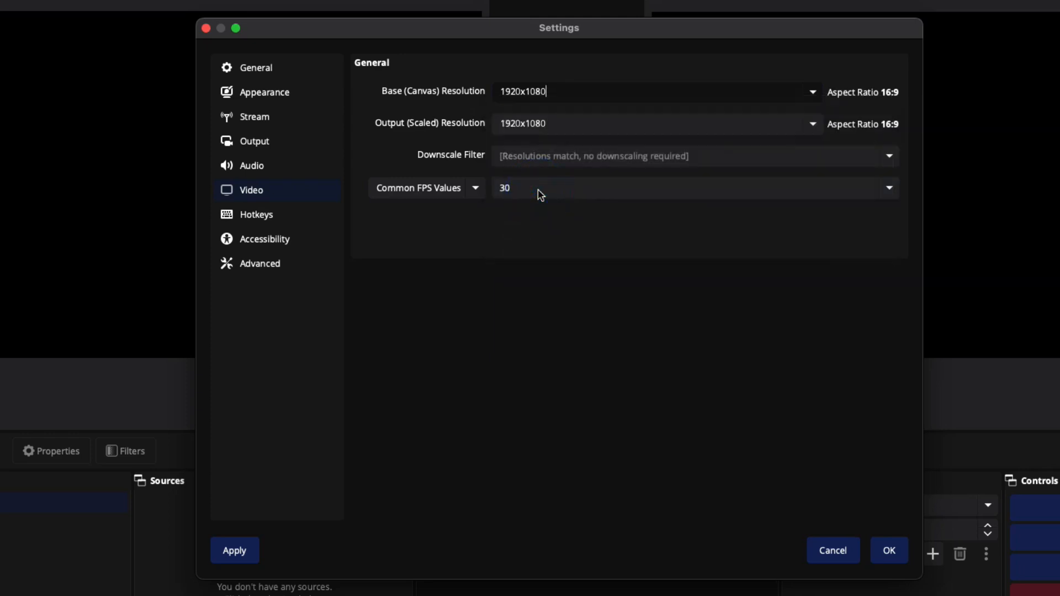
click(551, 156)
click(896, 160)
click(893, 555)
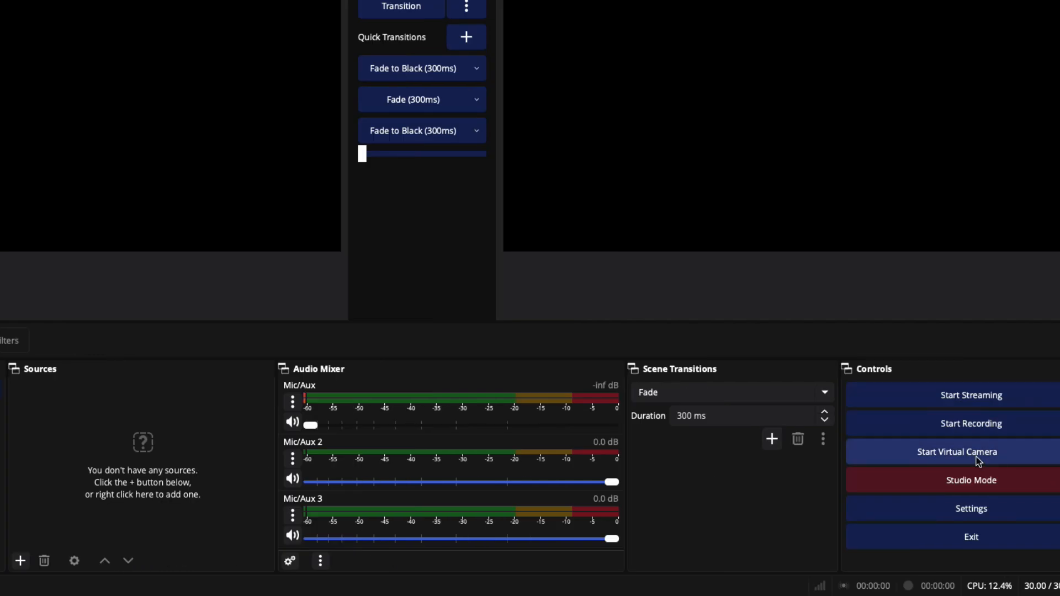
- Open the virtual camera configuration and check its output type options
click(1045, 453)
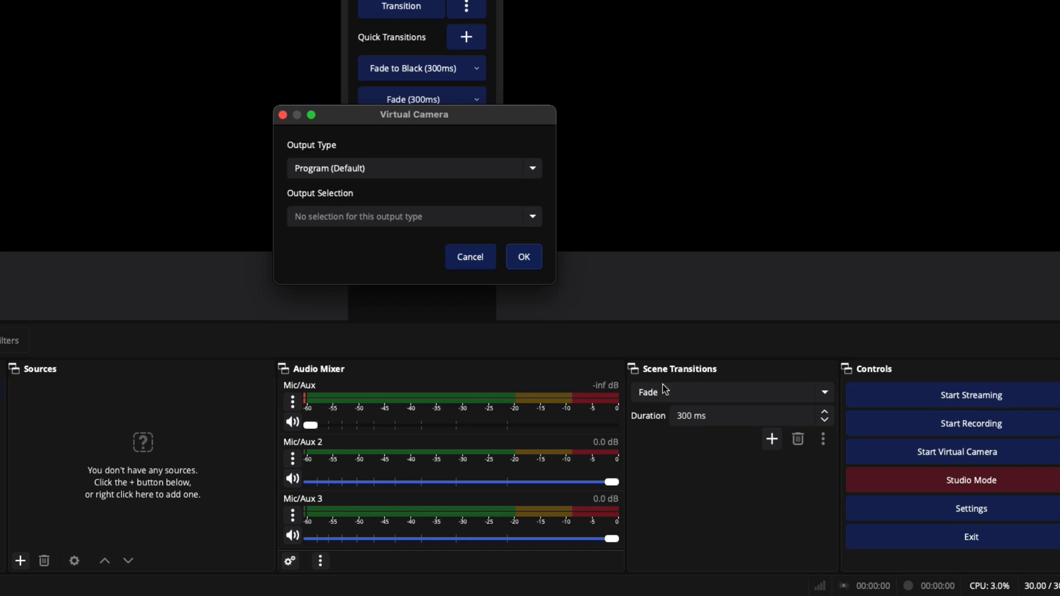
click(408, 179)
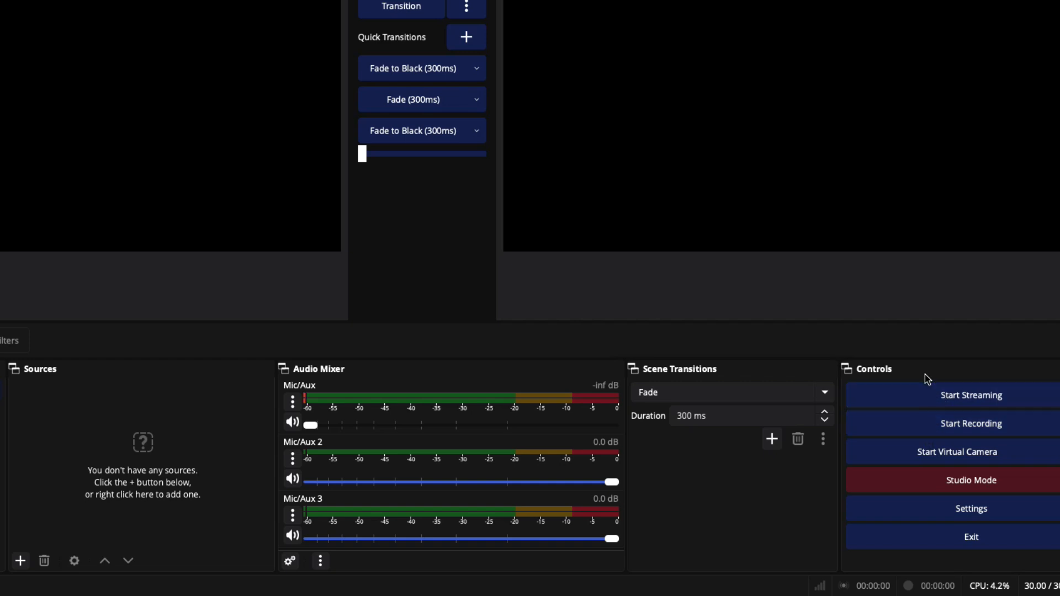
- Keep Fade as the scene transition and set its duration to 150 ms
click(680, 394)
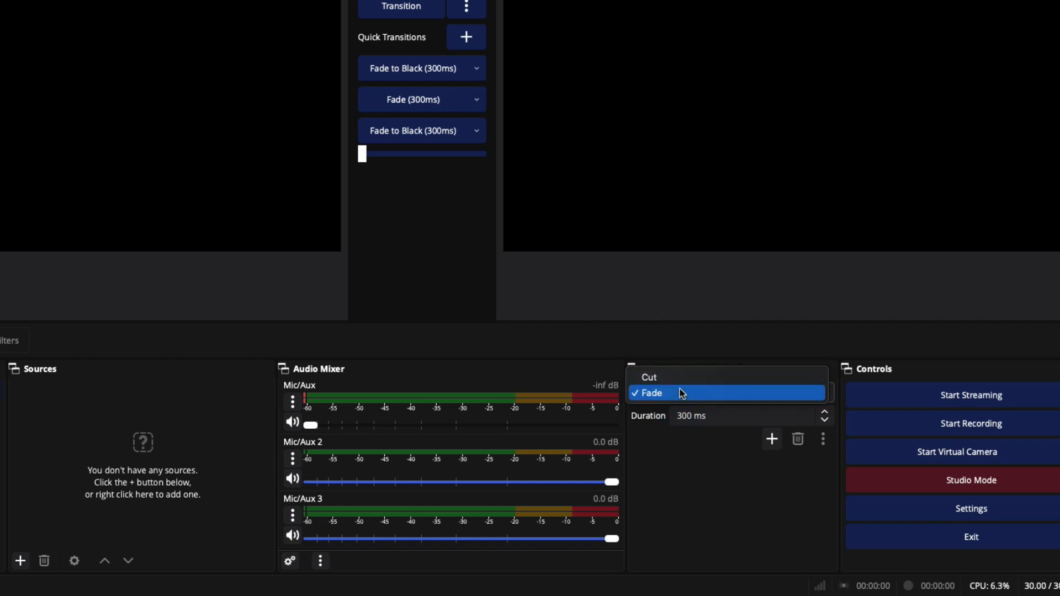
click(706, 445)
click(827, 420)
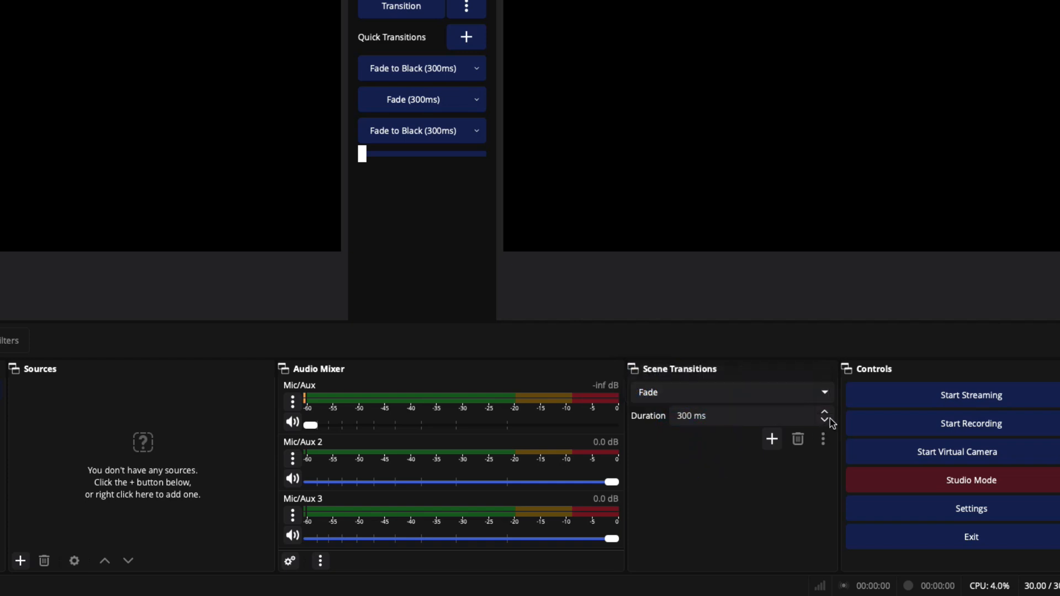
click(826, 413)
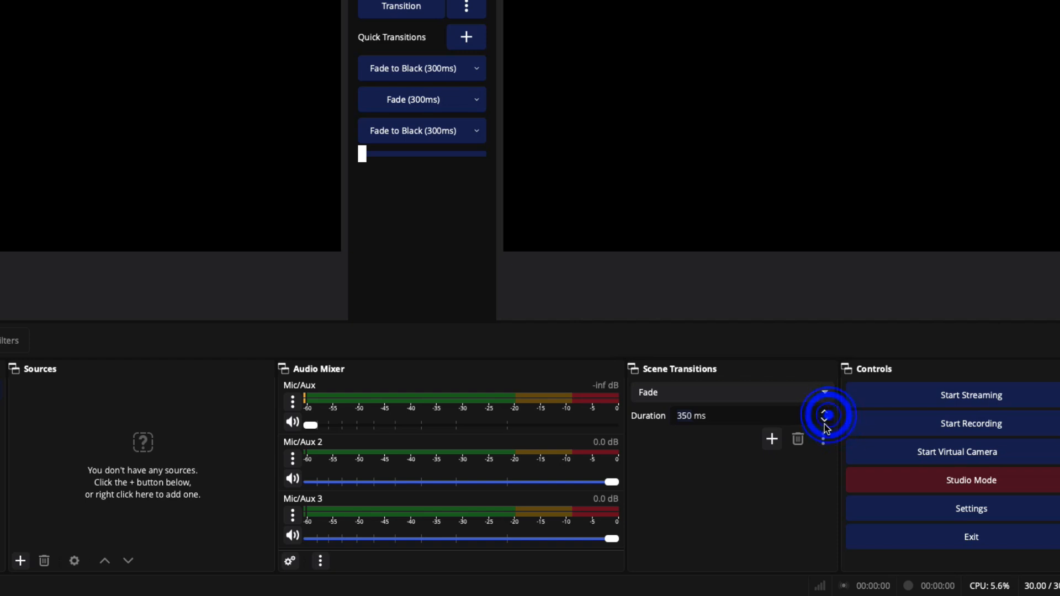
click(822, 421)
double_click(823, 422)
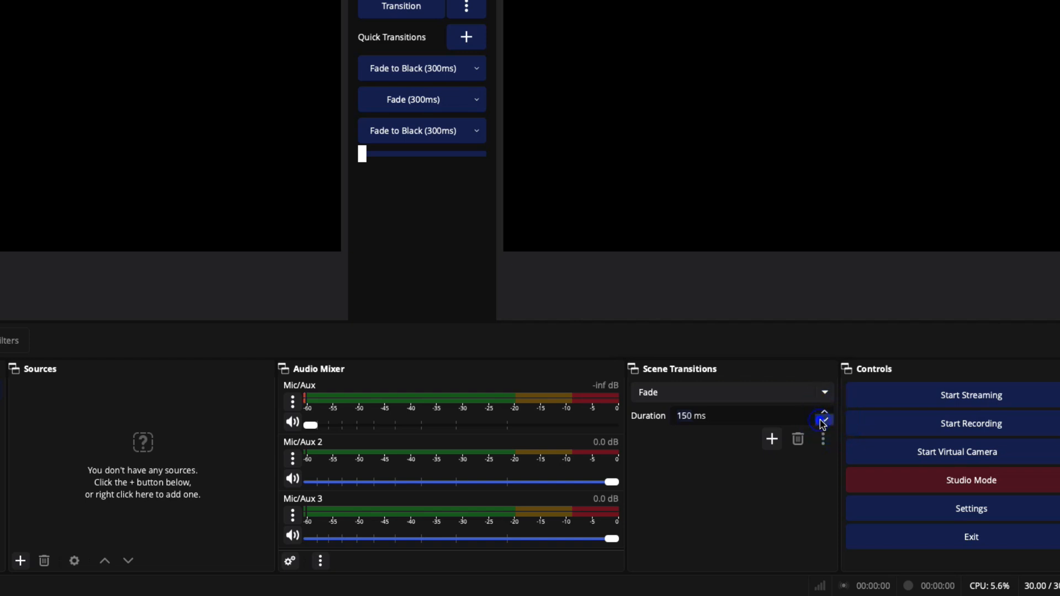
click(772, 441)
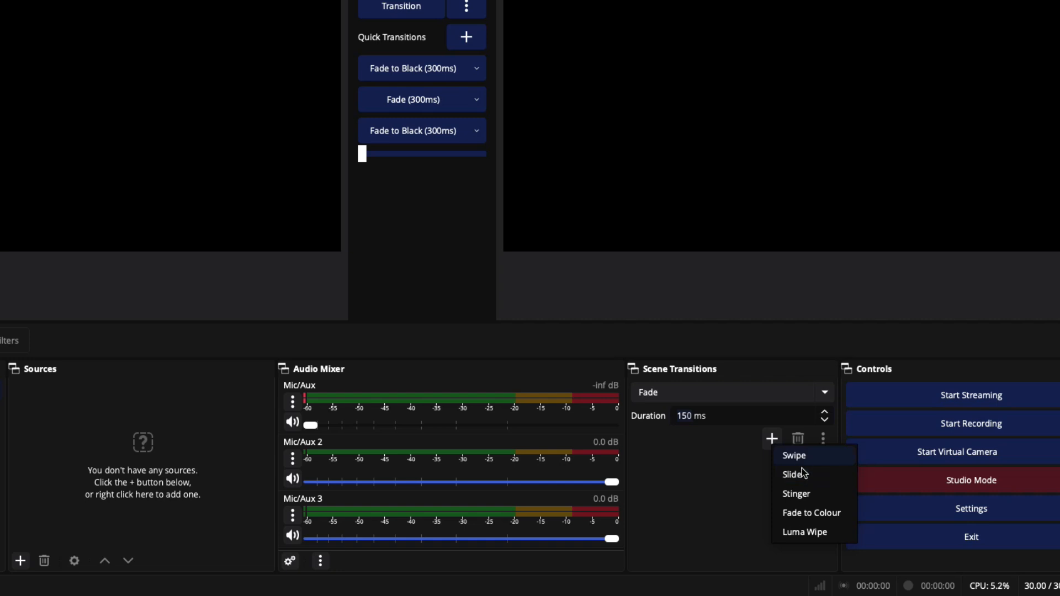
click(822, 541)
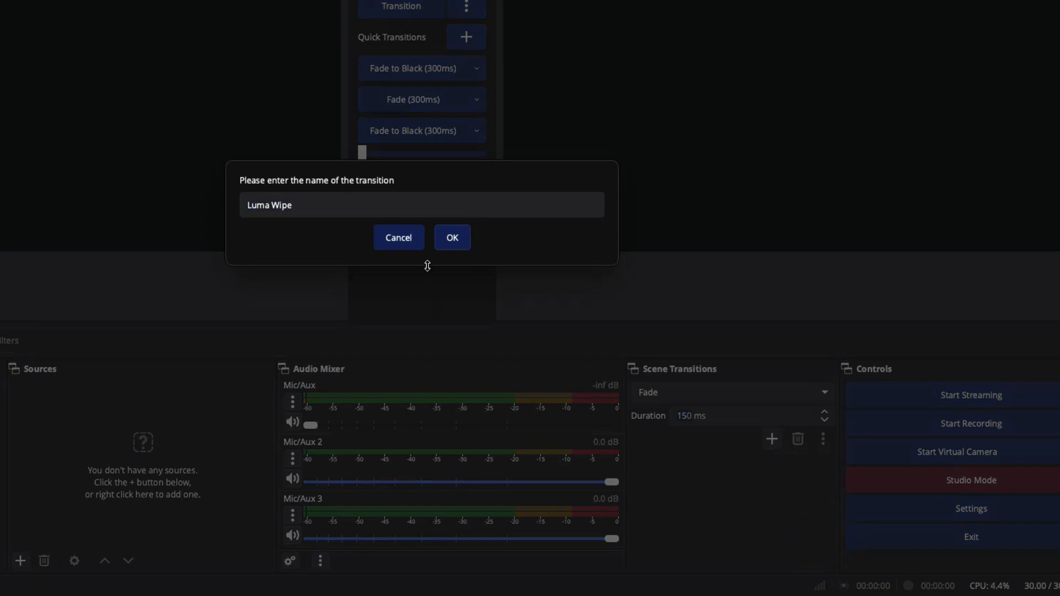
click(409, 244)
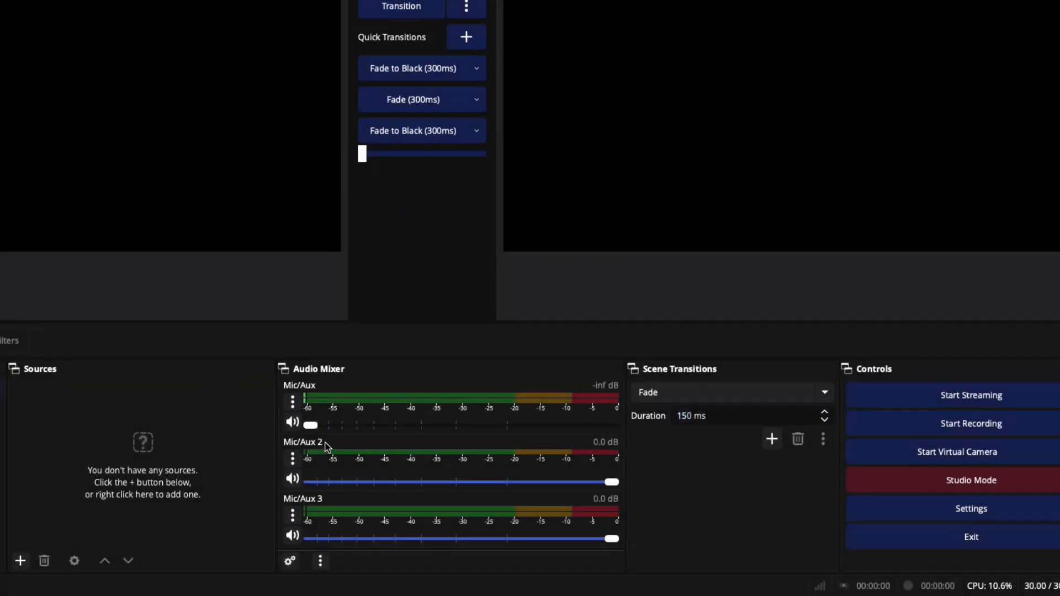
- Check the Mic/Aux channel's options in the audio mixer and raise its volume to -18.8 dB
click(293, 409)
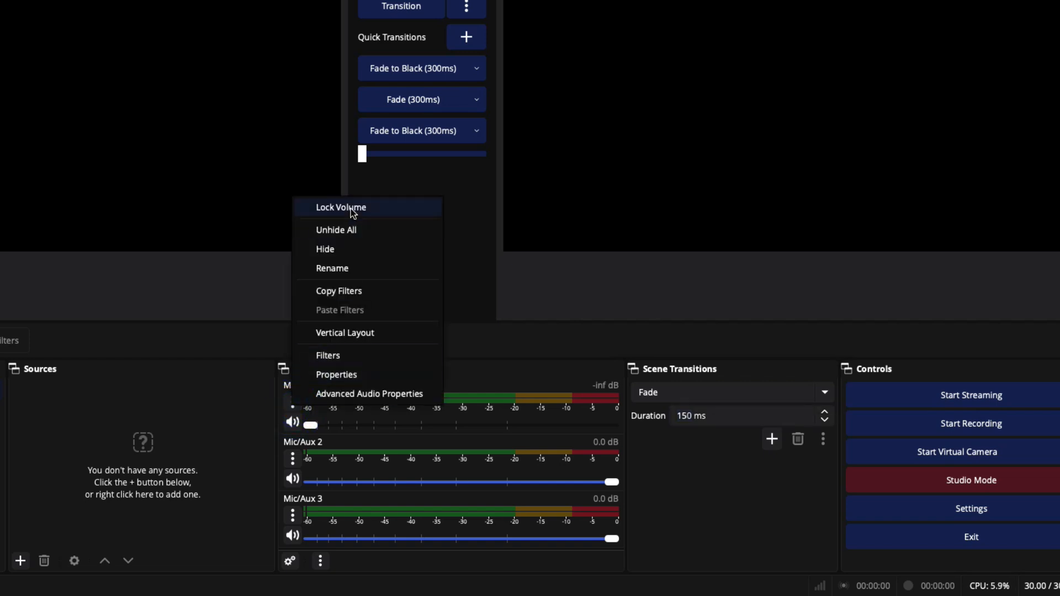
click(199, 376)
drag(311, 428, 461, 419)
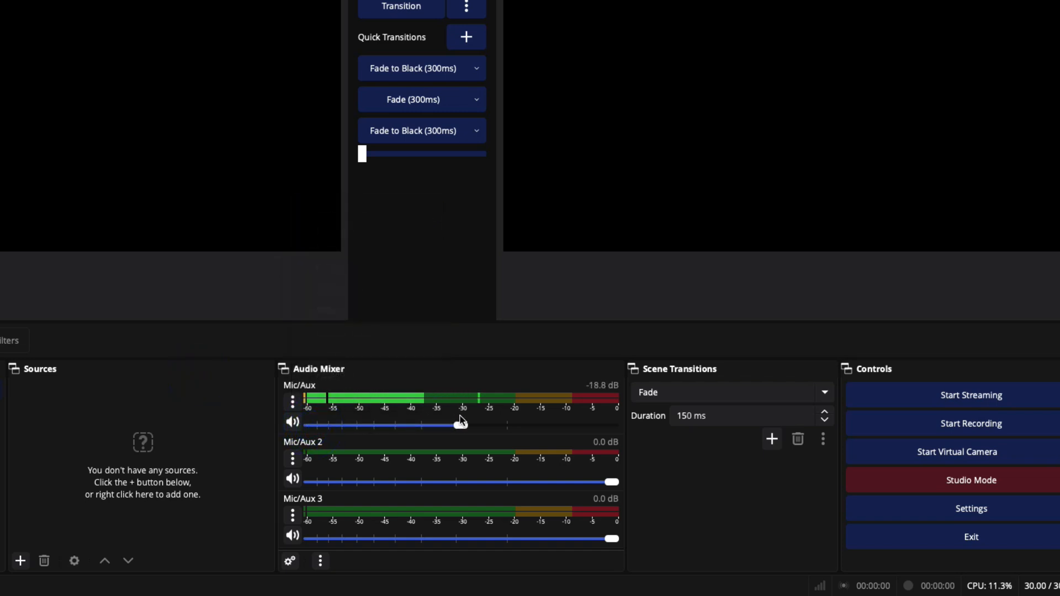
- Lock the Mic/Aux volume, try to move its volume slider, and unlock it again
click(293, 403)
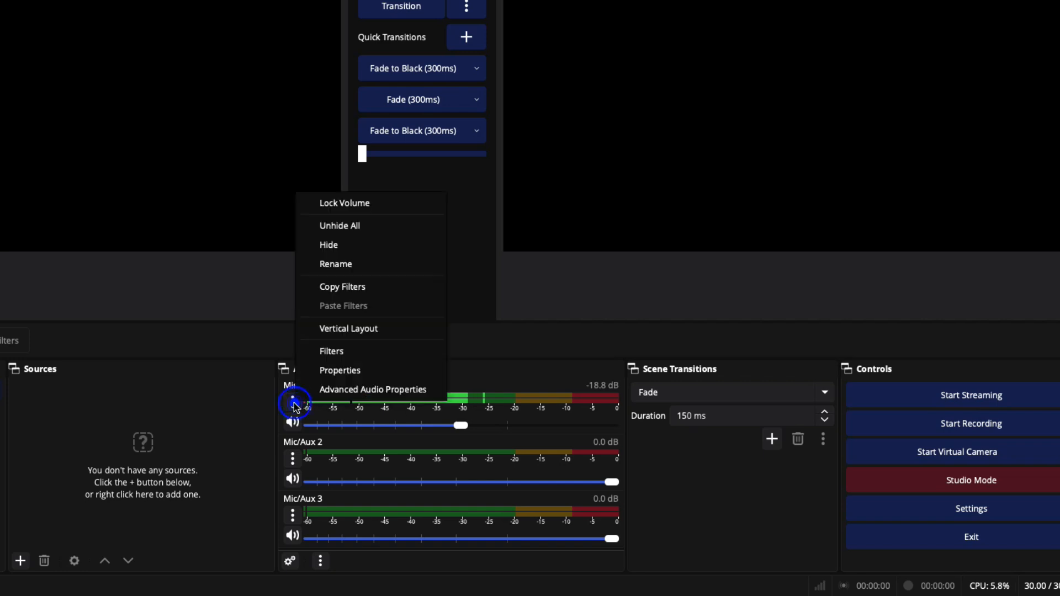
click(368, 205)
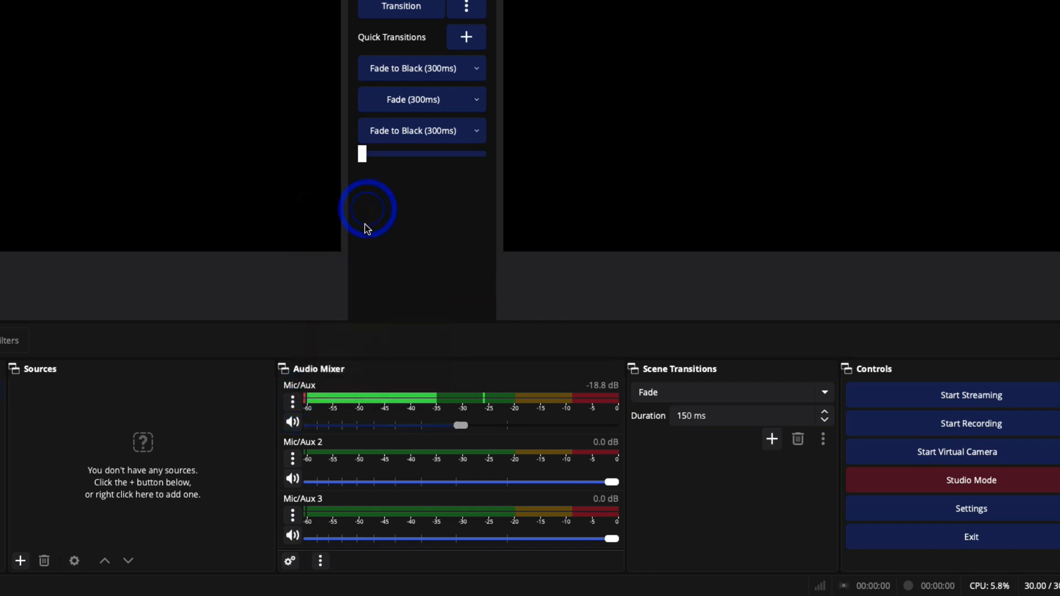
drag(461, 426, 496, 426)
click(460, 426)
click(460, 427)
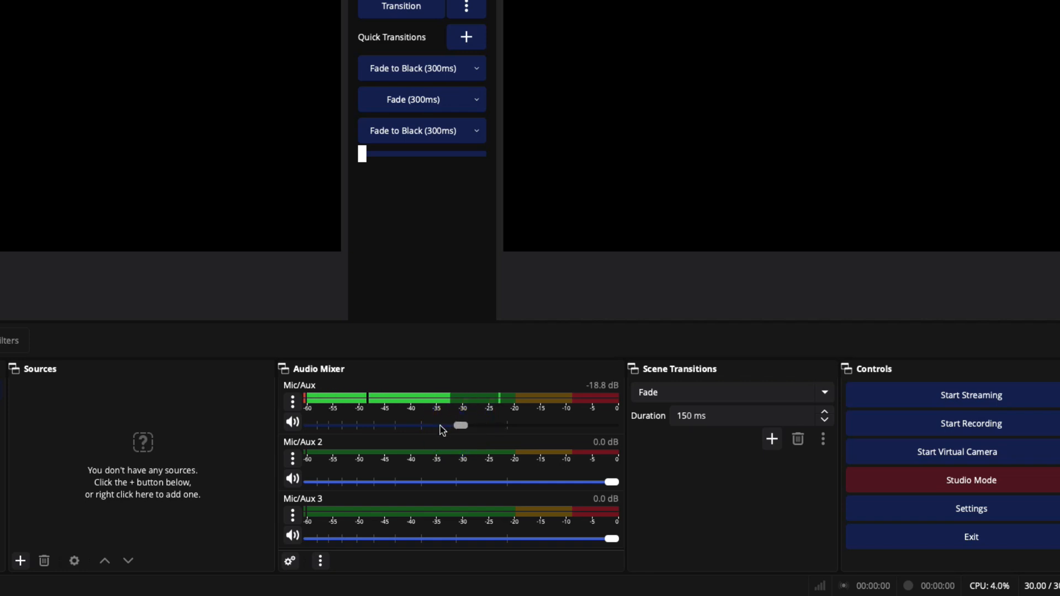
click(300, 406)
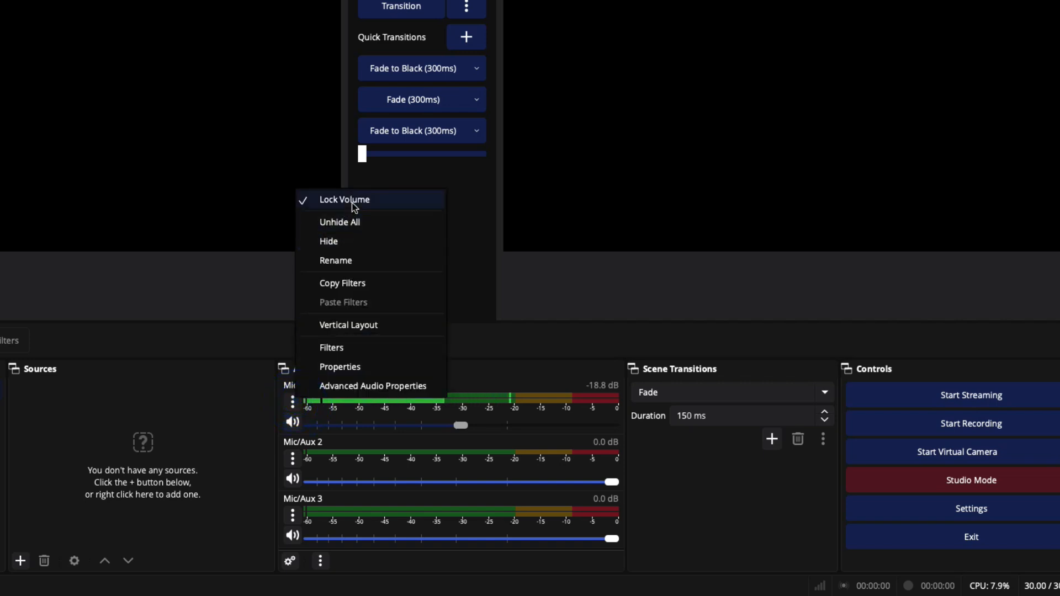
click(354, 207)
- Add a VST 2.x Plug-in filter to Mic/Aux, check its plug-in choices, and close the filters
click(296, 408)
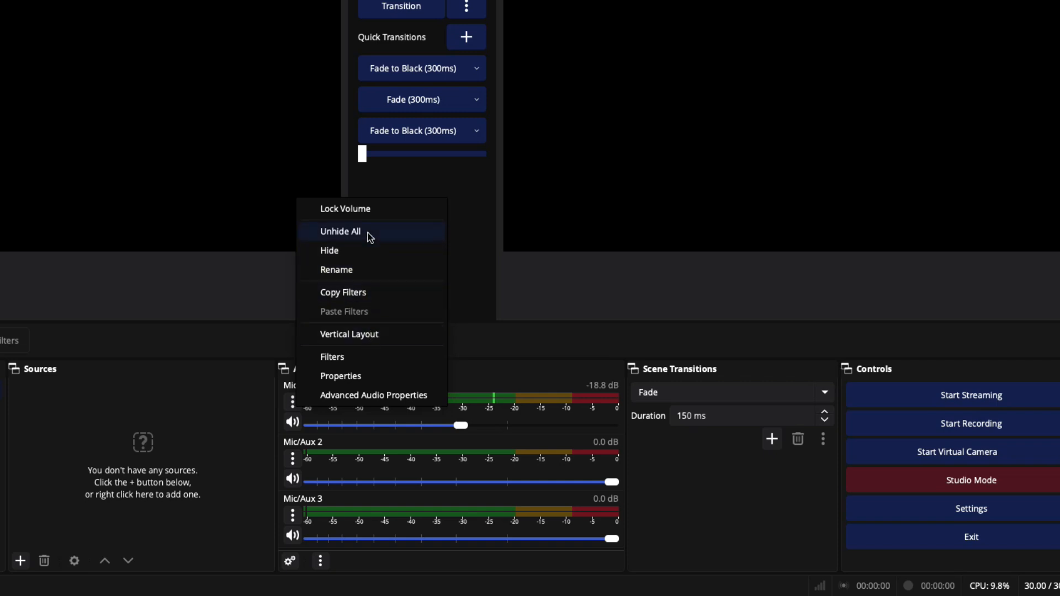
click(360, 362)
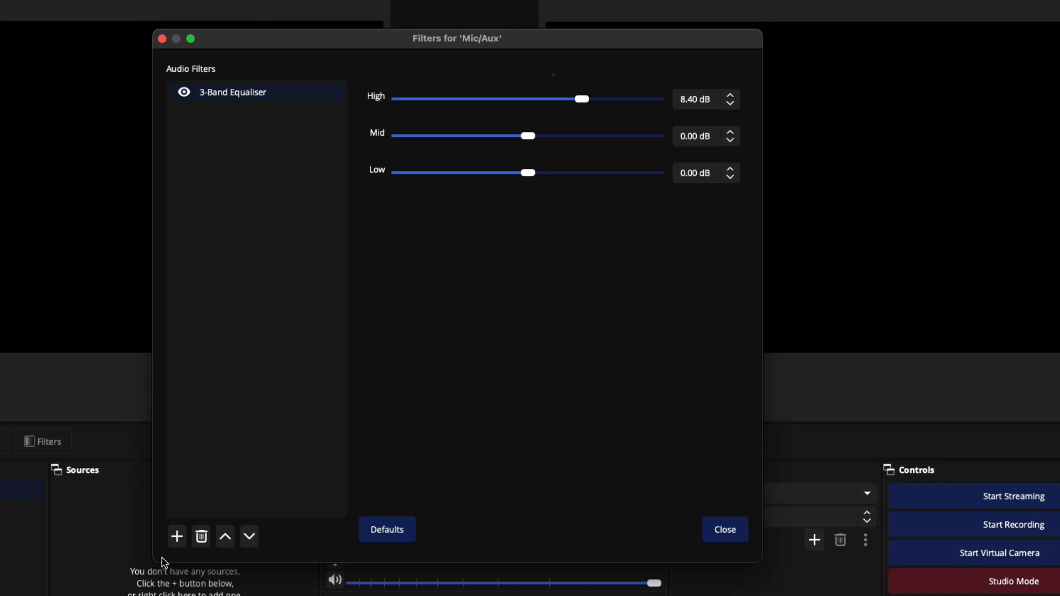
click(177, 537)
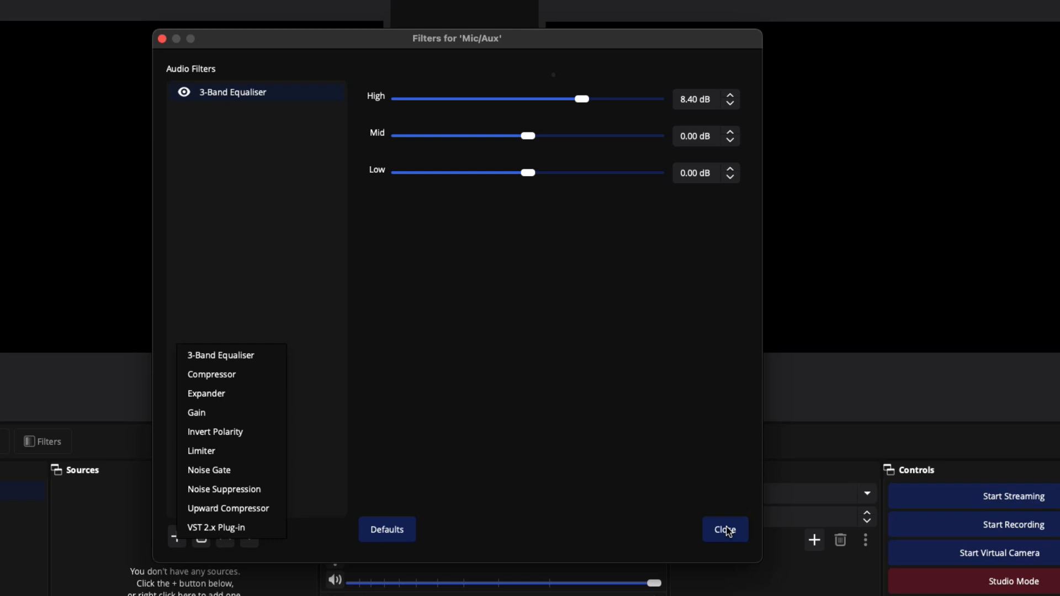
click(221, 528)
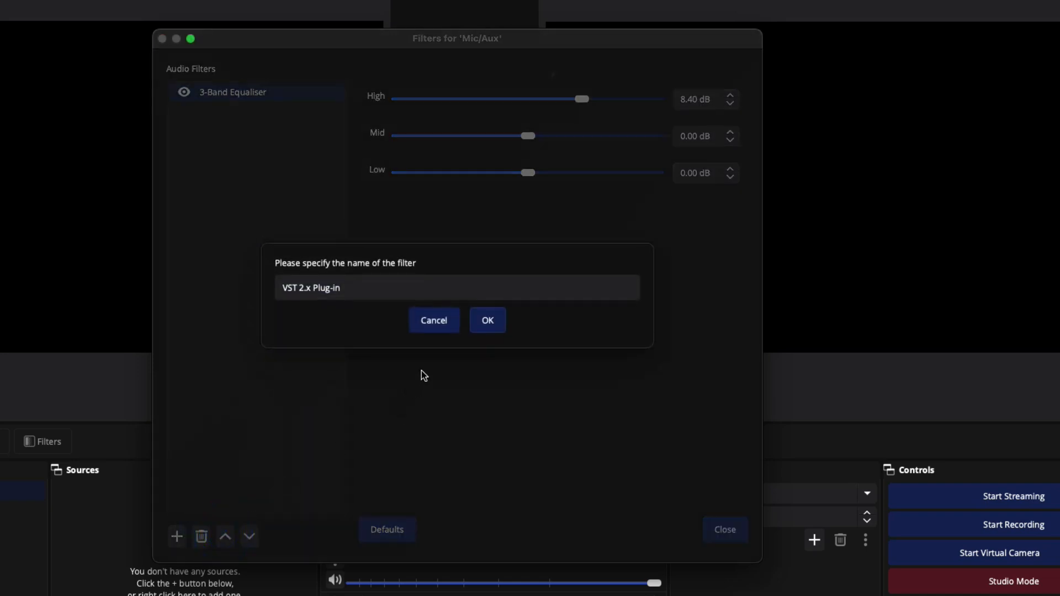
click(491, 329)
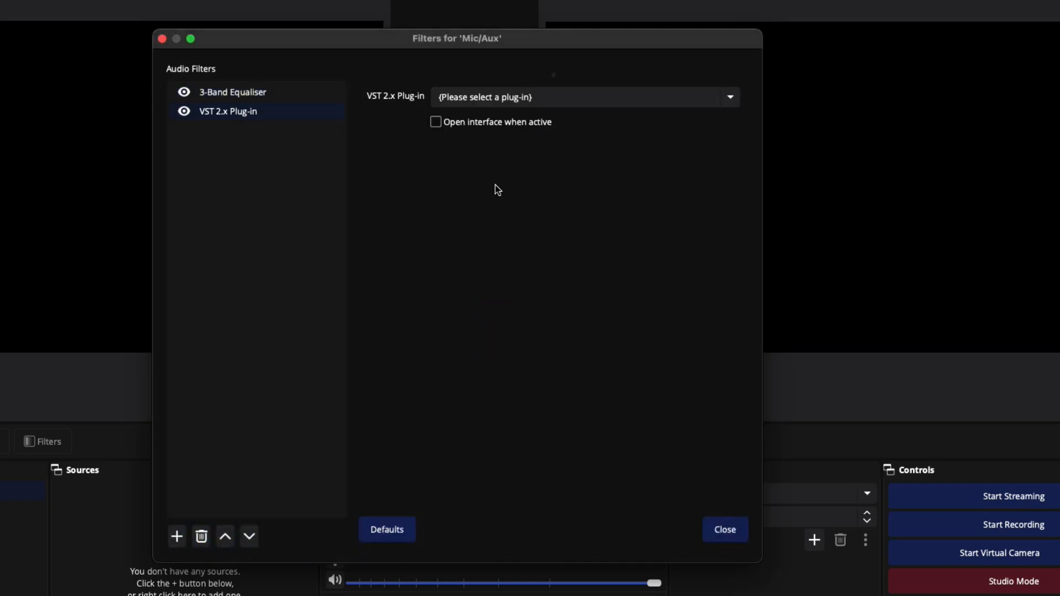
click(574, 105)
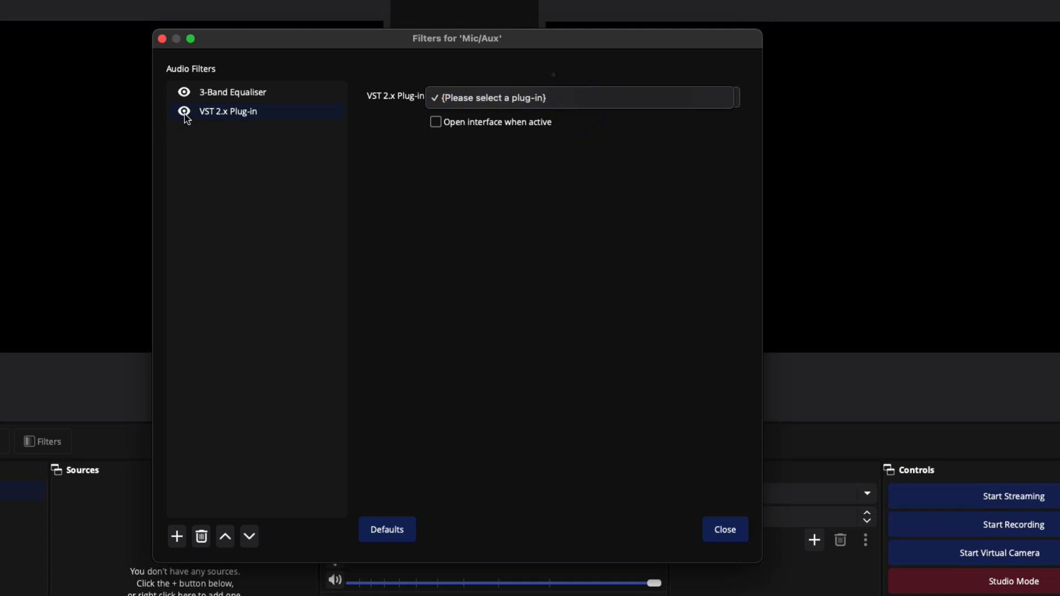
click(209, 117)
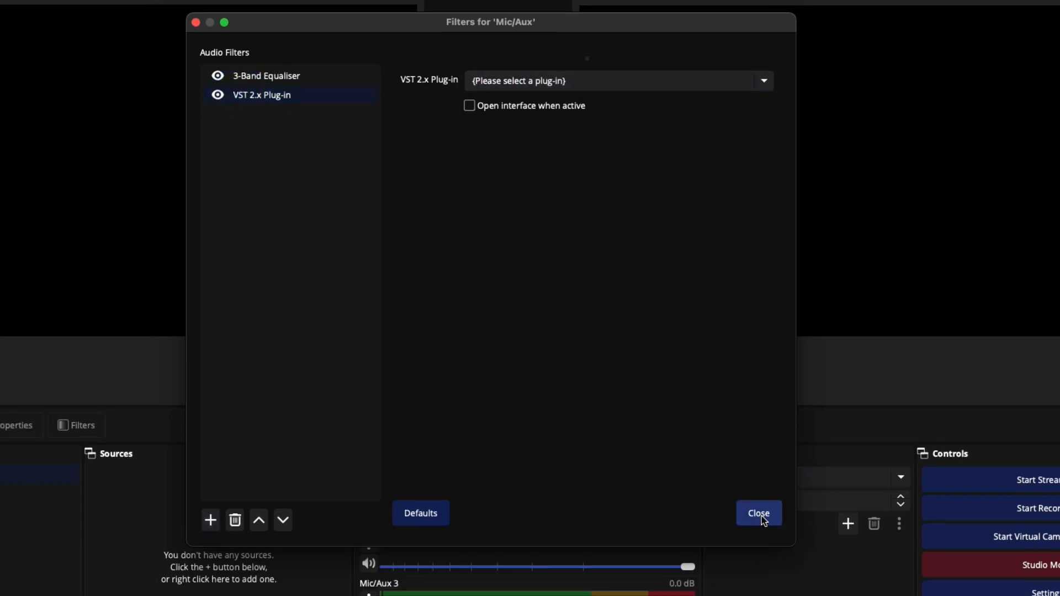
click(760, 514)
- Check the device choices in the Mic/Aux properties and keep Built-in Microphone
click(370, 490)
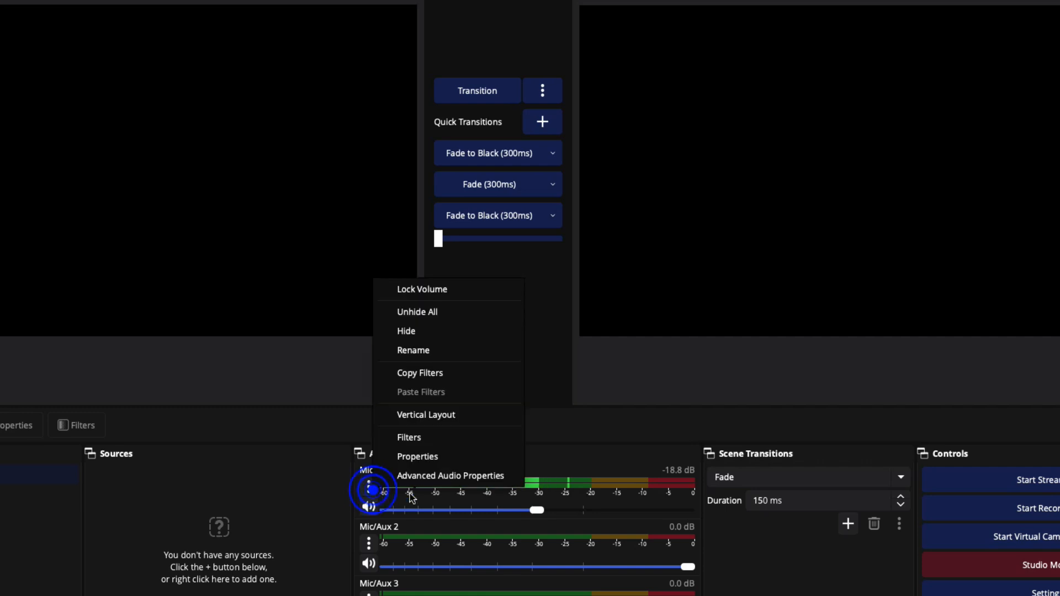
click(442, 457)
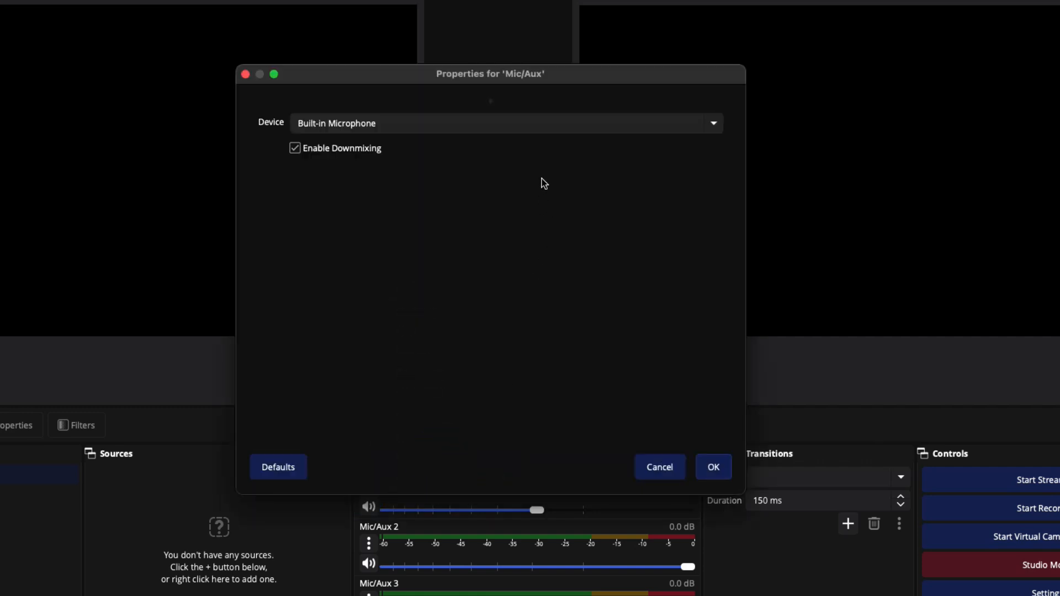
click(534, 129)
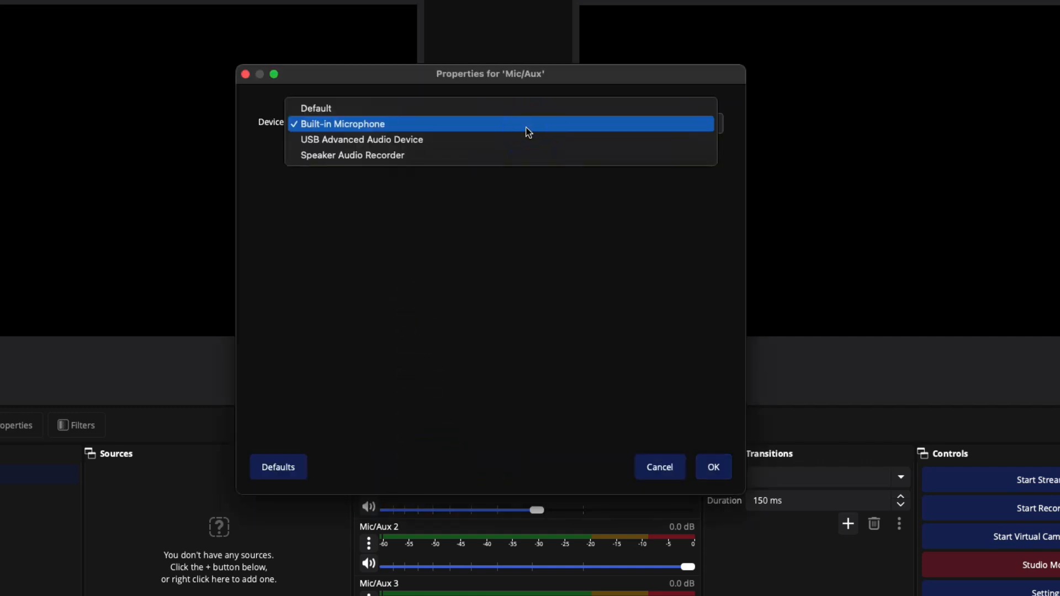
click(600, 323)
click(714, 467)
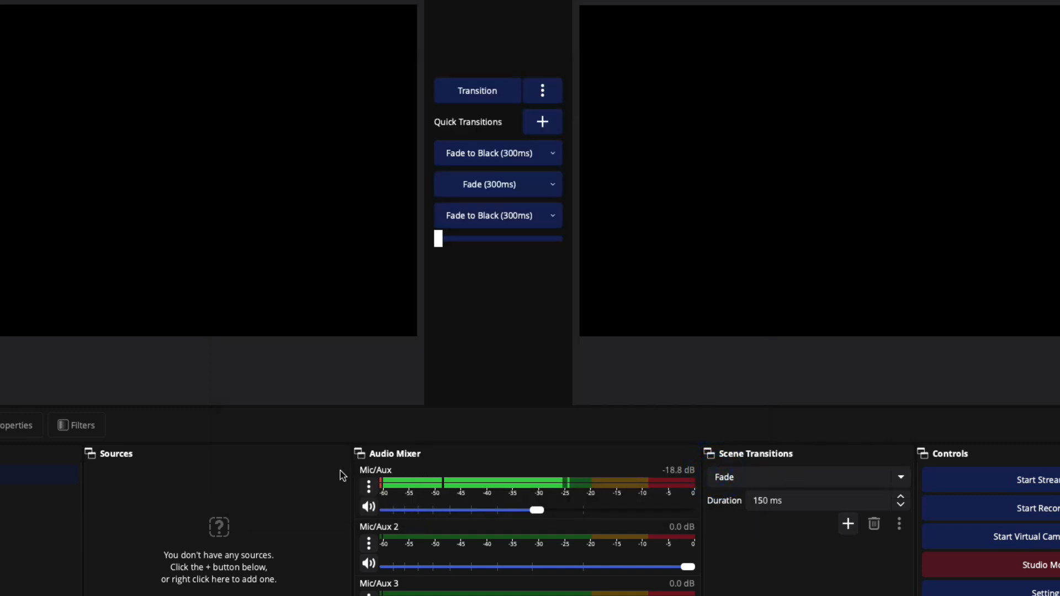
- In the advanced audio properties, set Mic/Aux 2 monitoring to Monitor and Output and check the Mic/Aux monitoring choices
click(369, 486)
click(429, 473)
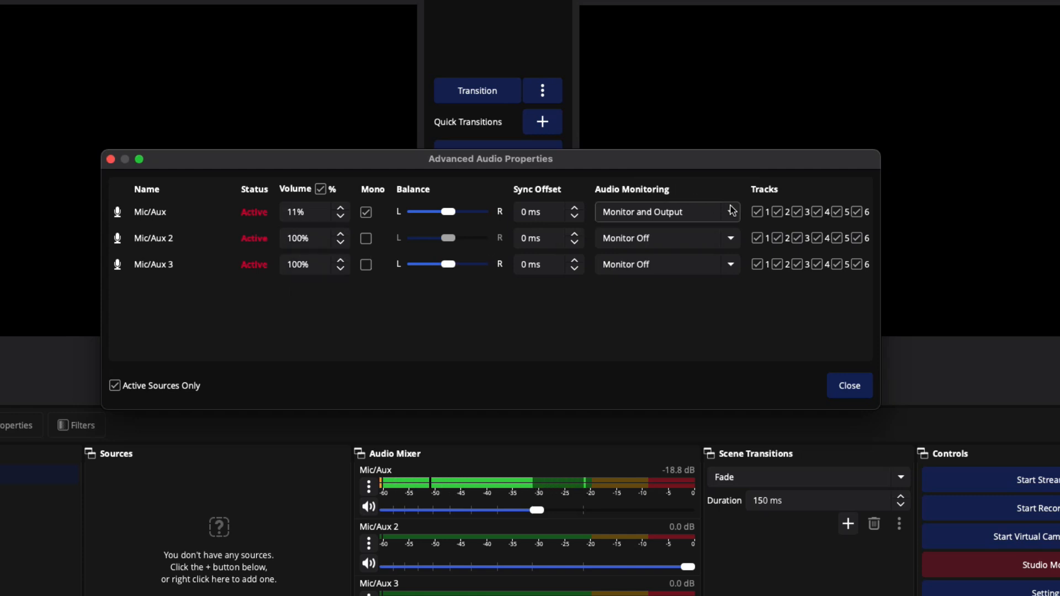
click(728, 239)
click(715, 254)
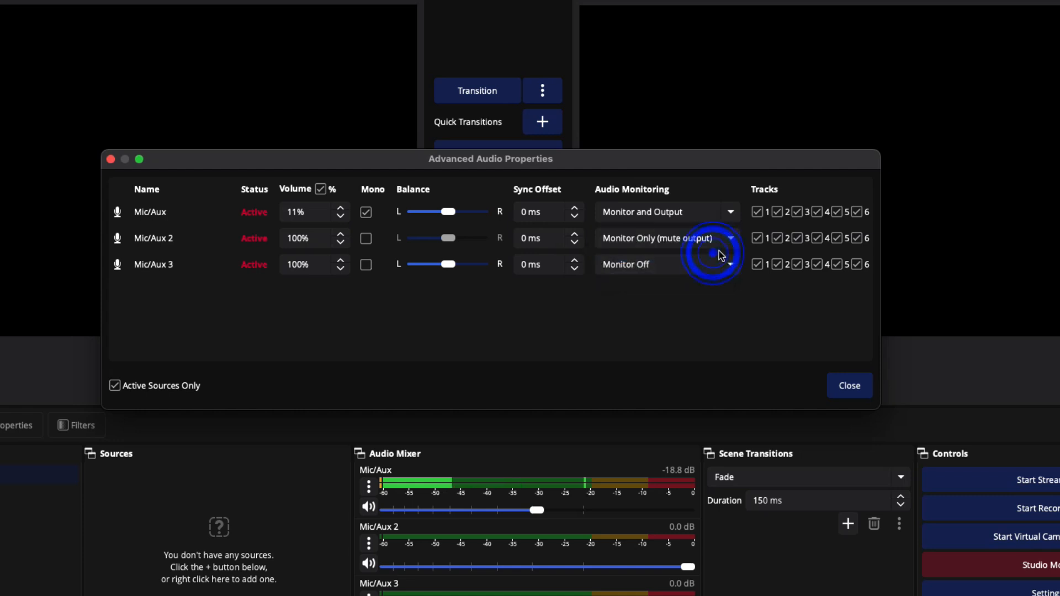
click(726, 237)
click(721, 254)
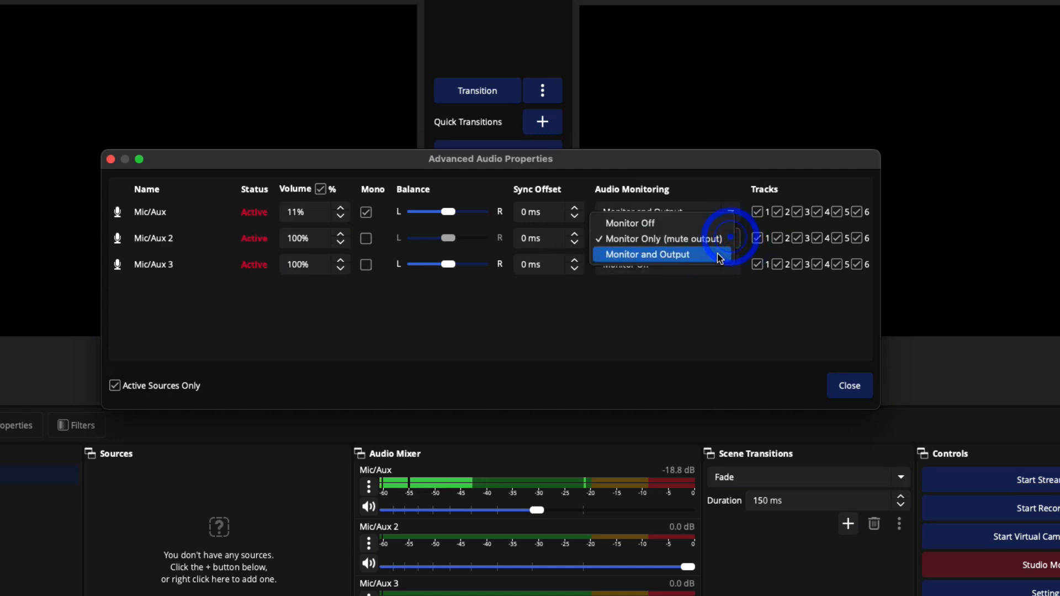
click(711, 213)
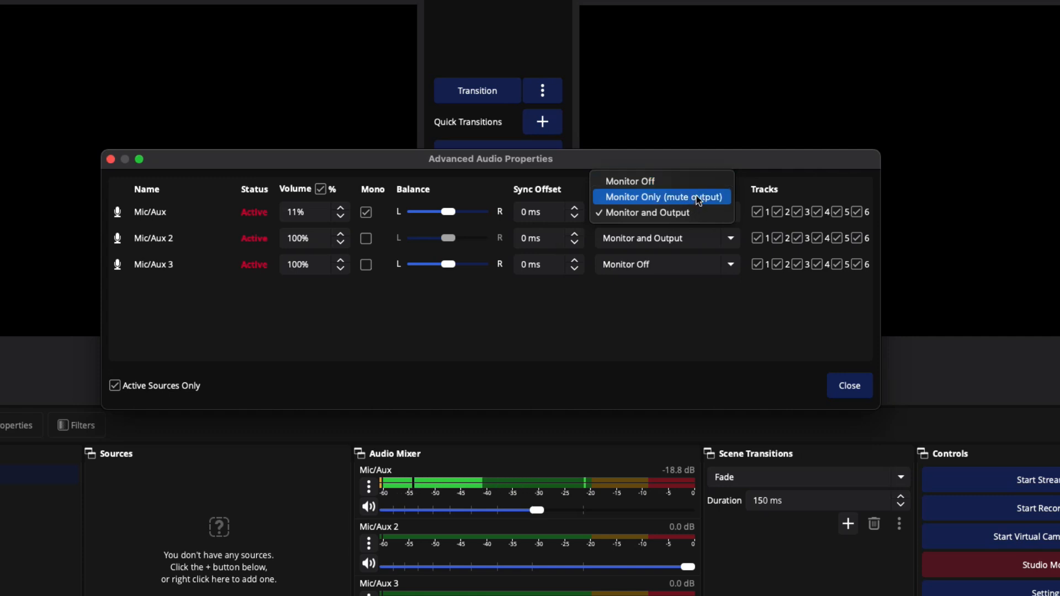
click(707, 302)
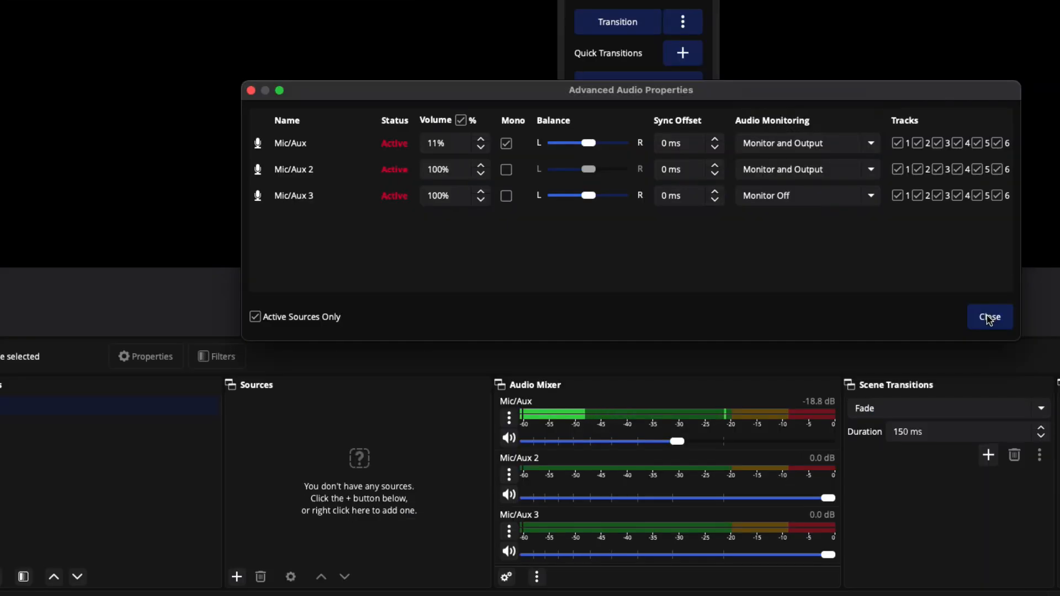
click(850, 386)
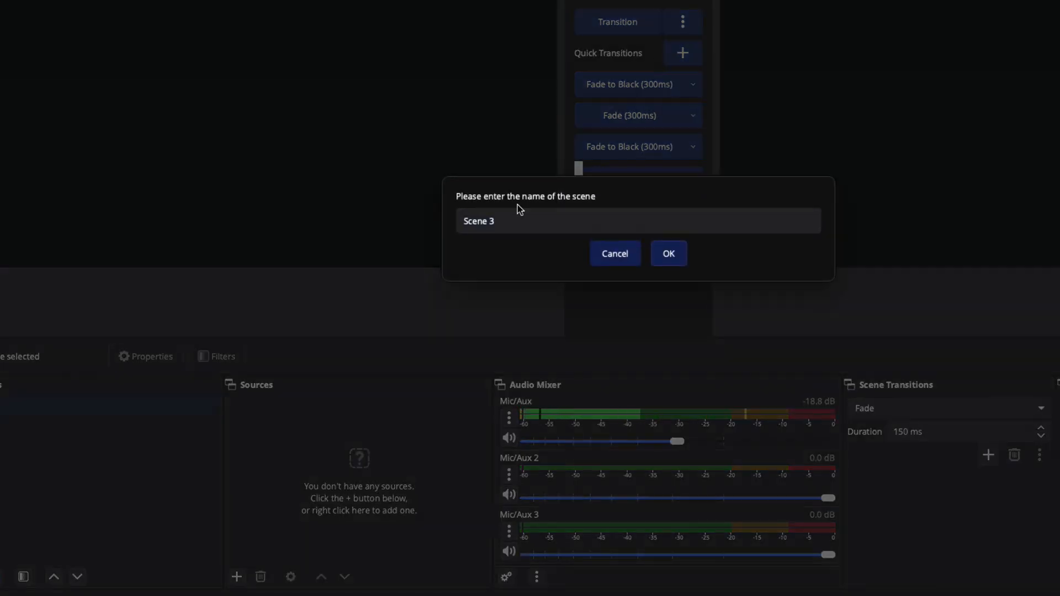
- Name the new scene DAY RUN and create it
click(562, 220)
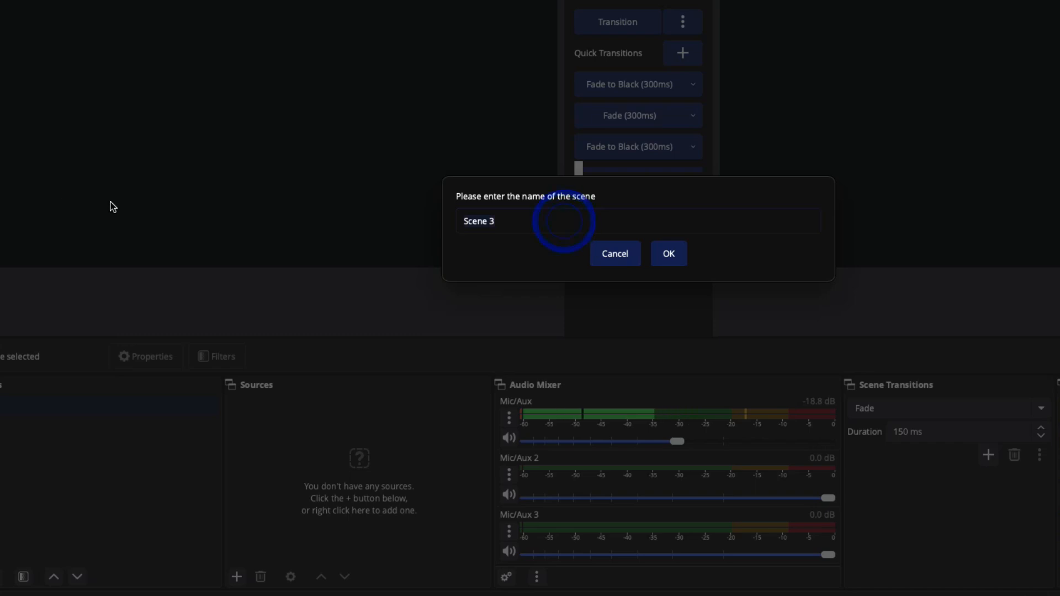
key(ctrl+a)
text(dry ru)
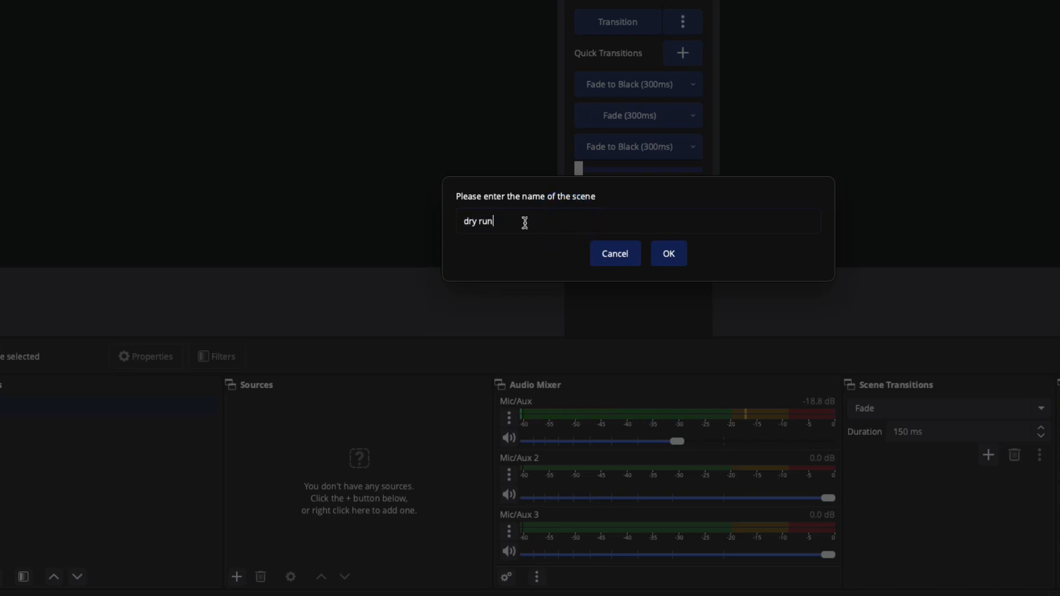
key(BackSpace)
key(BackSpace)
key(BackSpace)
key(BackSpace)
key(BackSpace)
key(BackSpace)
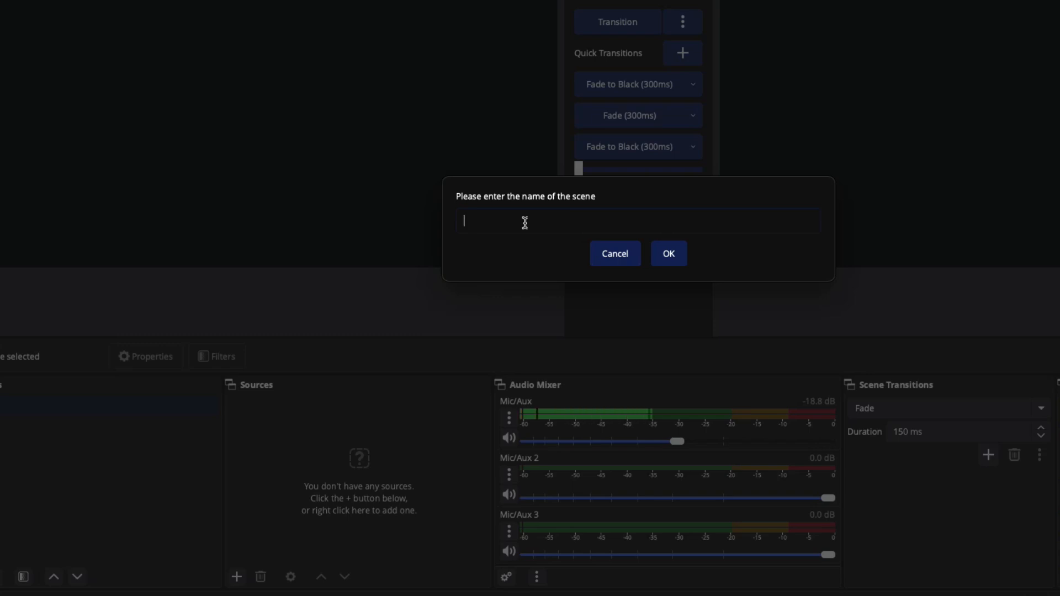
text(DAY RUN)
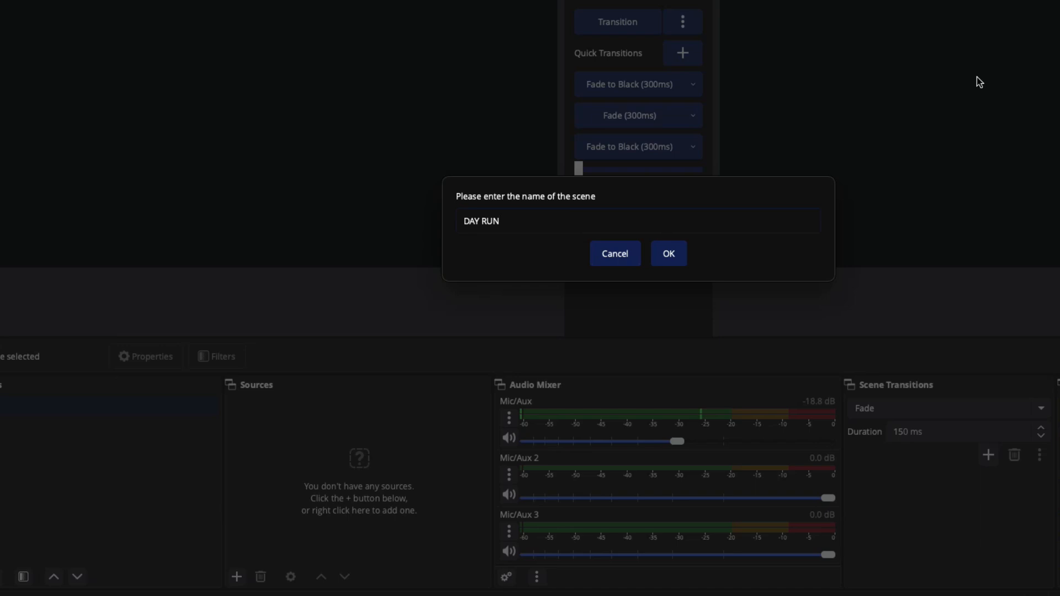
click(669, 253)
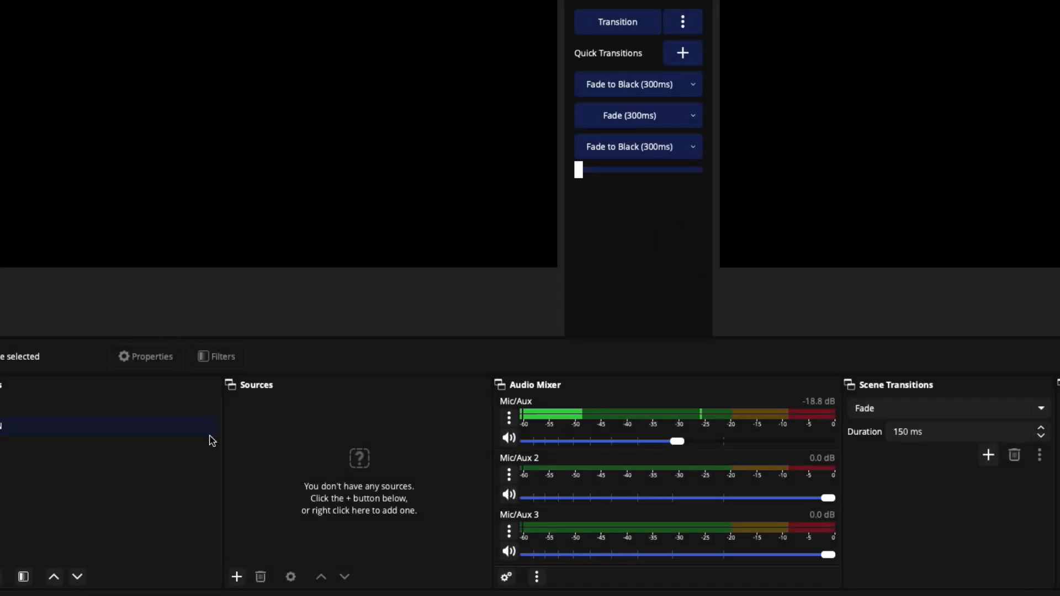
- Add a new Video Capture Device source, check its device choices, and accept its properties without selecting a device
click(238, 579)
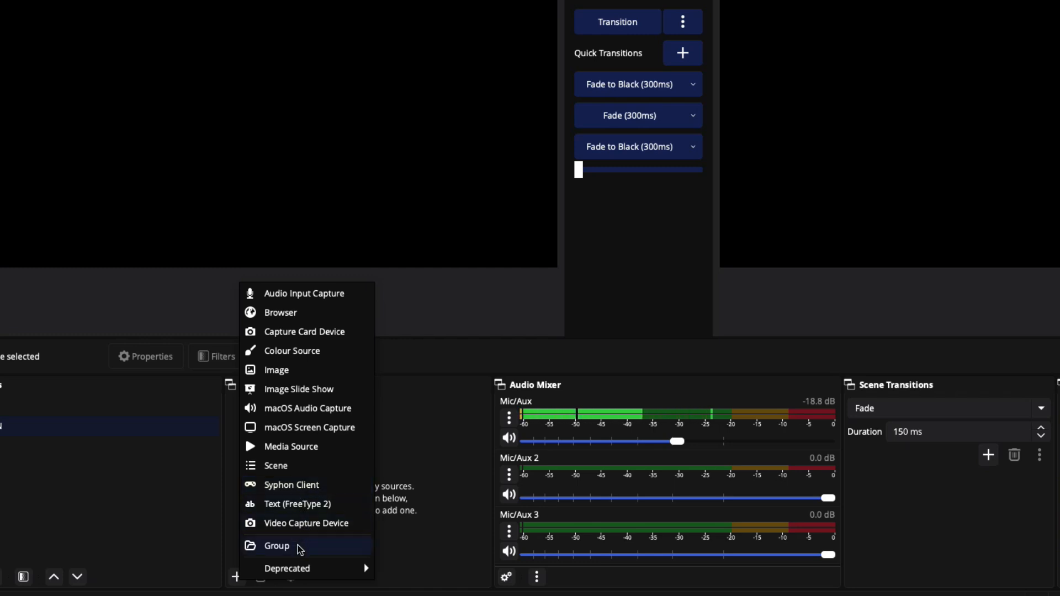
mouse_move(317, 570)
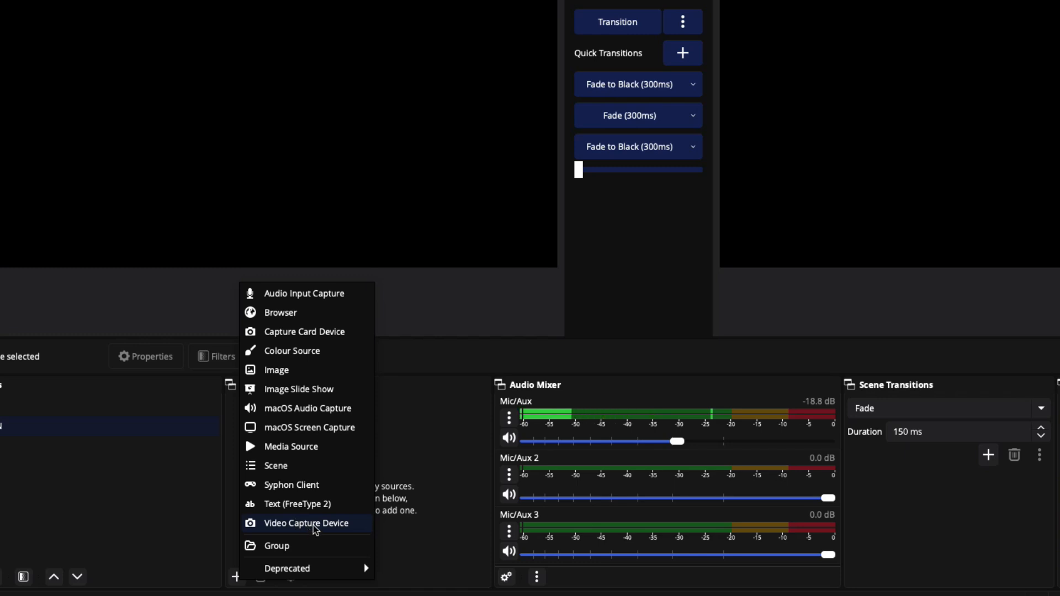
click(317, 525)
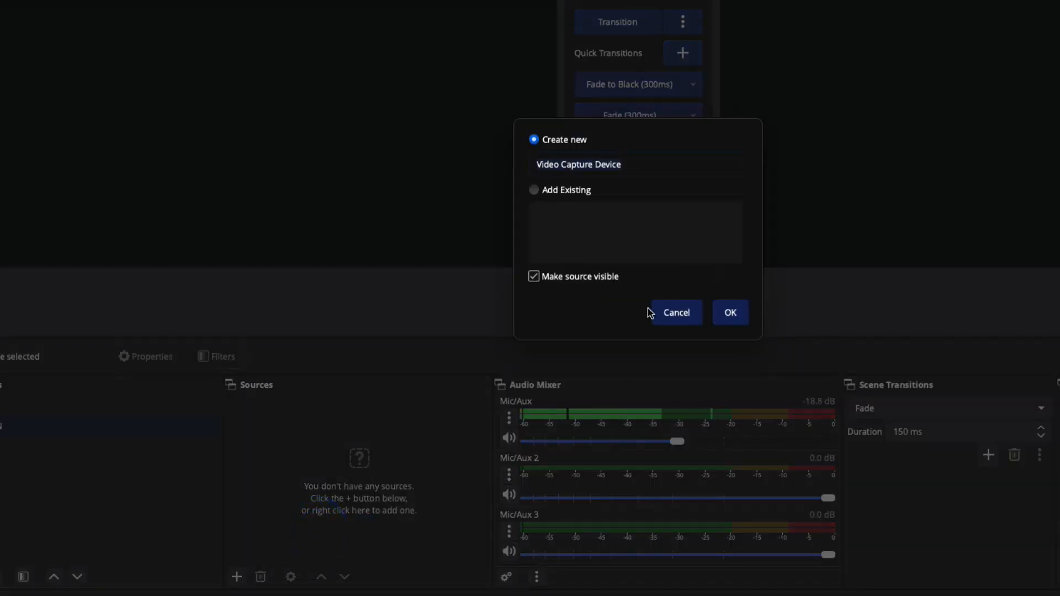
click(733, 314)
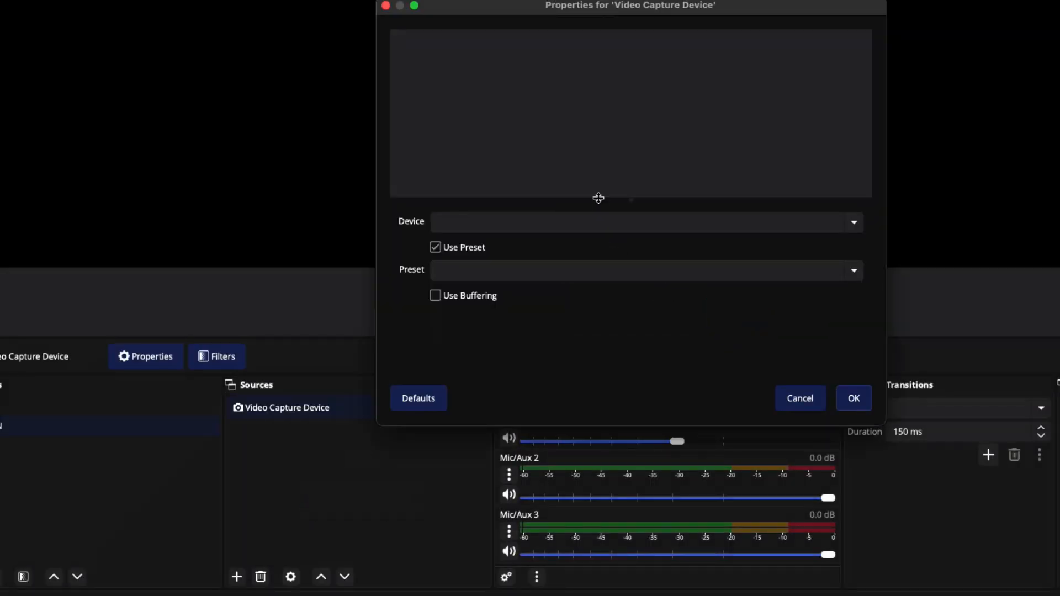
click(616, 225)
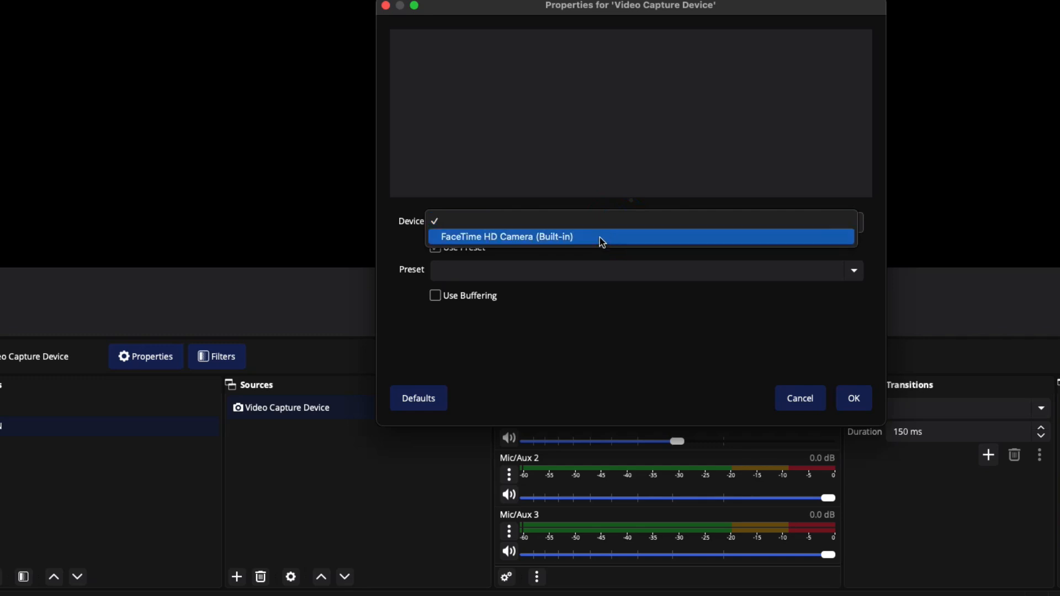
click(634, 267)
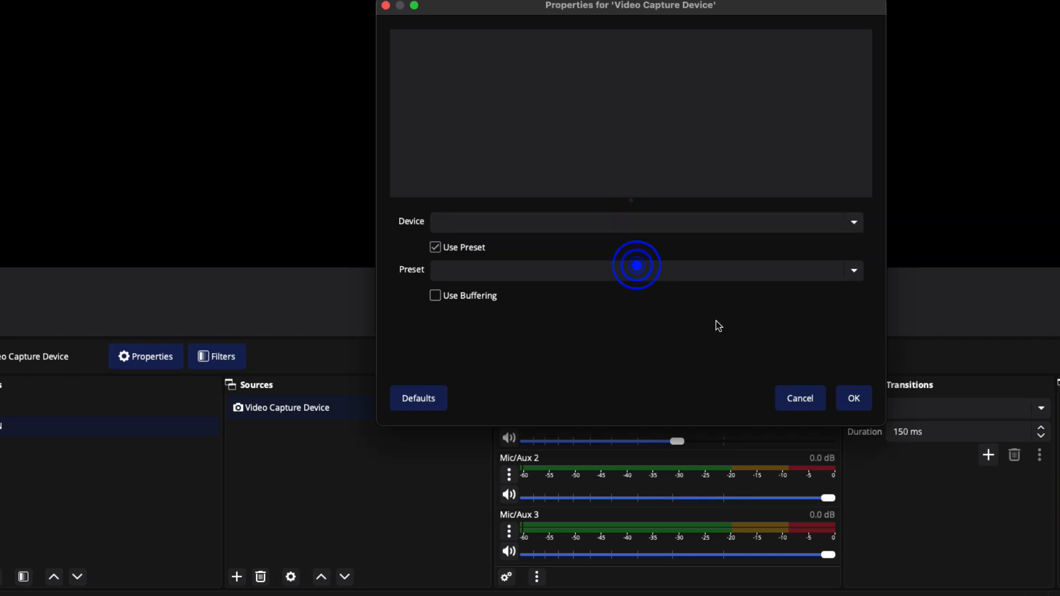
click(855, 399)
- Add a new Image source to the DAY RUN scene using glodensoooon.png from the Downloads folder
click(238, 577)
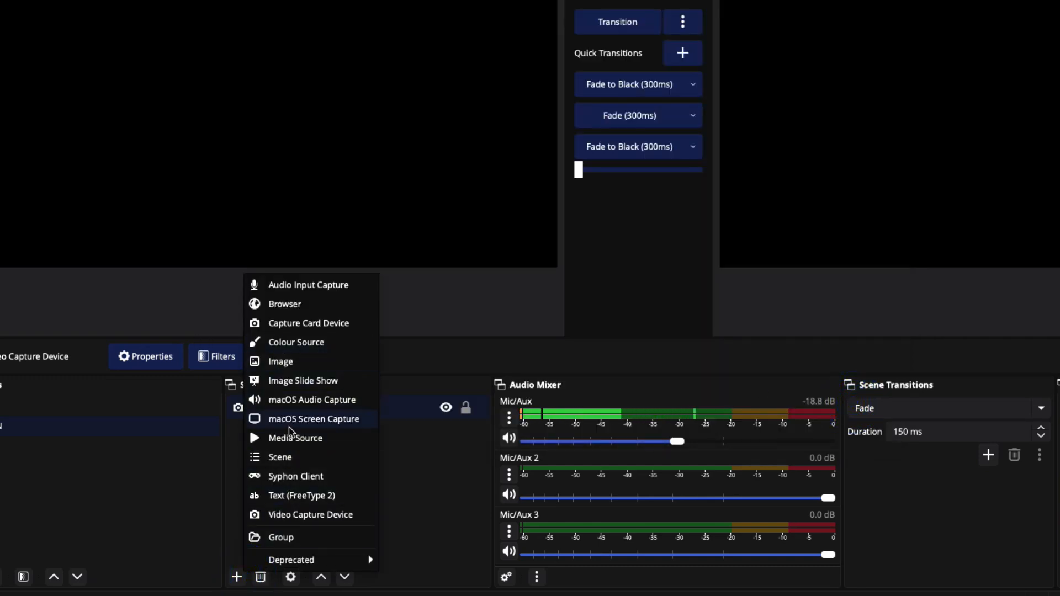
click(304, 362)
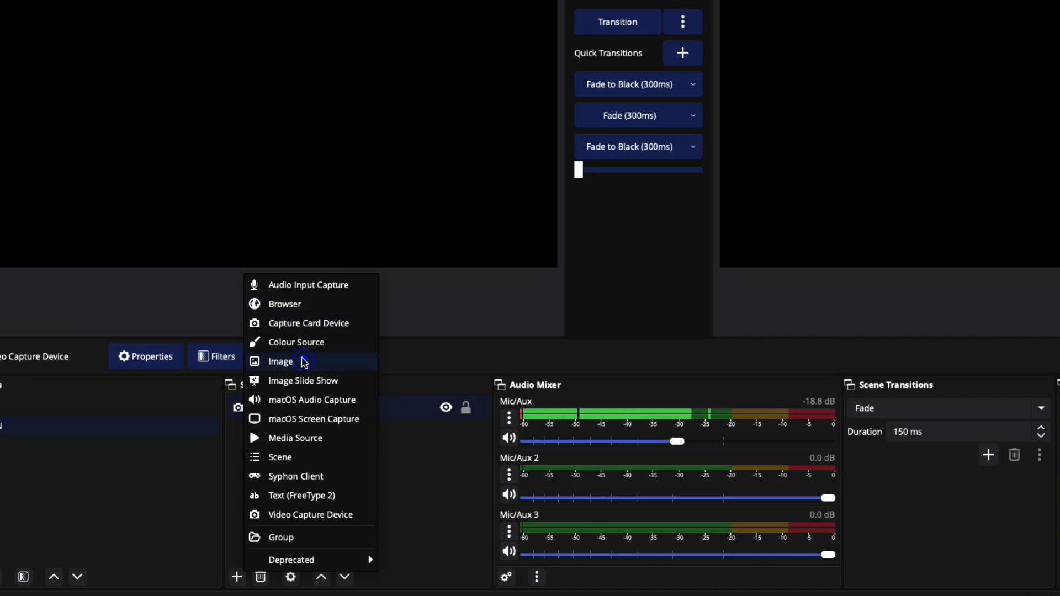
click(731, 315)
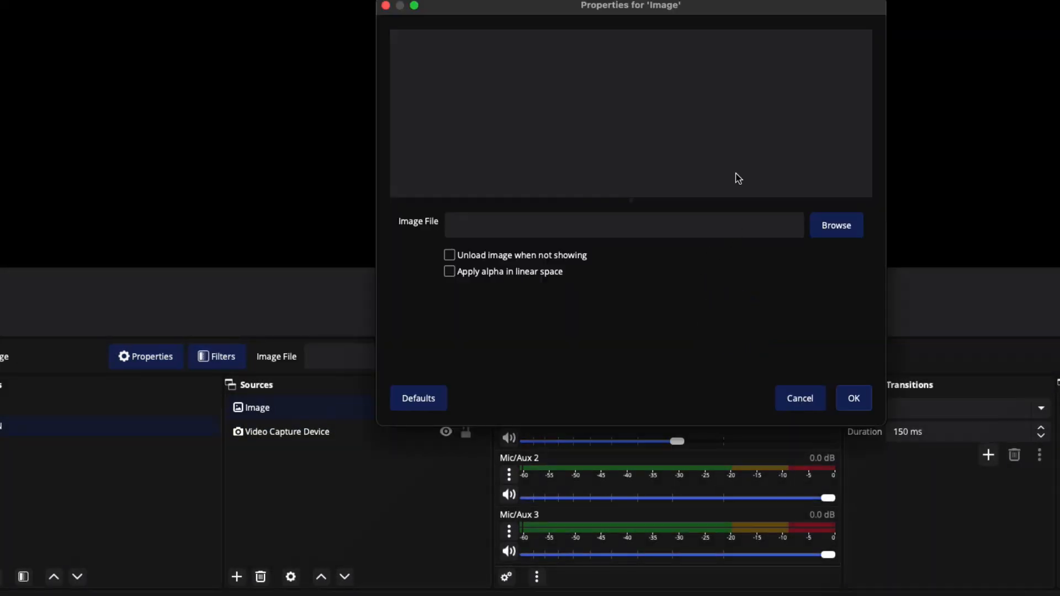
click(822, 226)
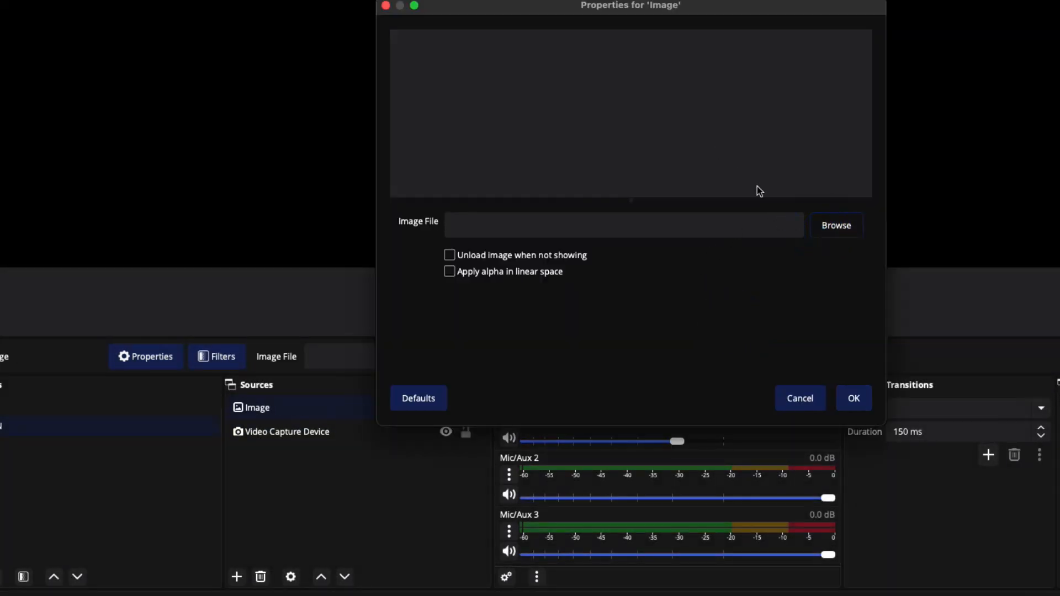
click(823, 227)
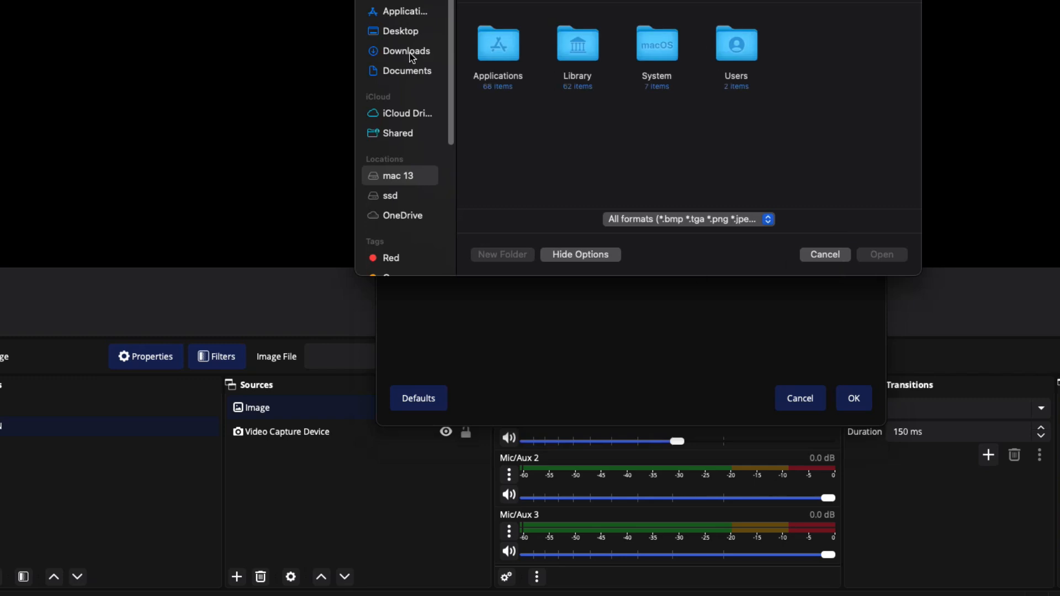
click(416, 55)
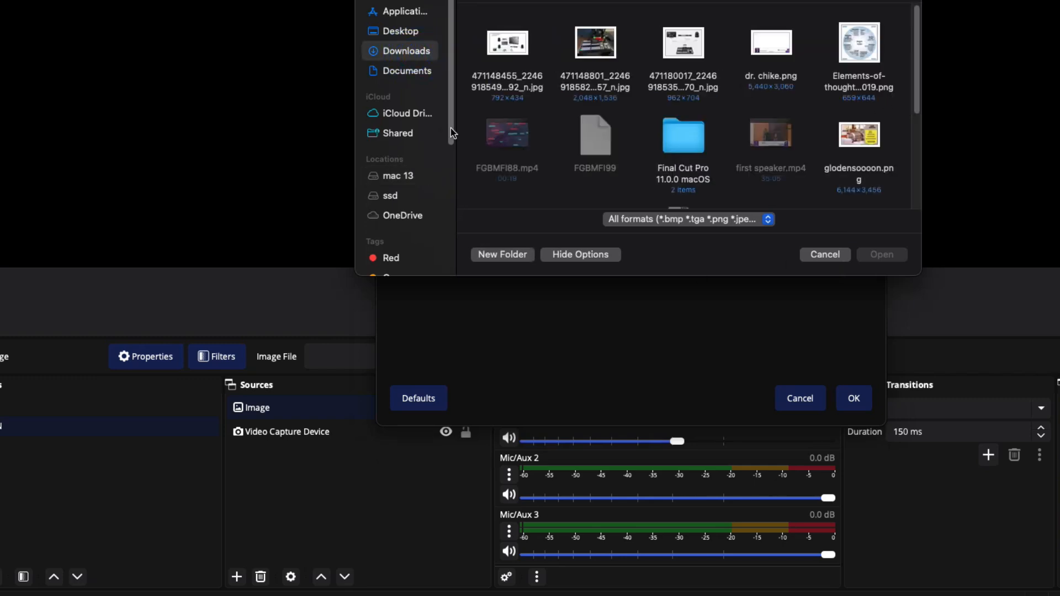
click(872, 132)
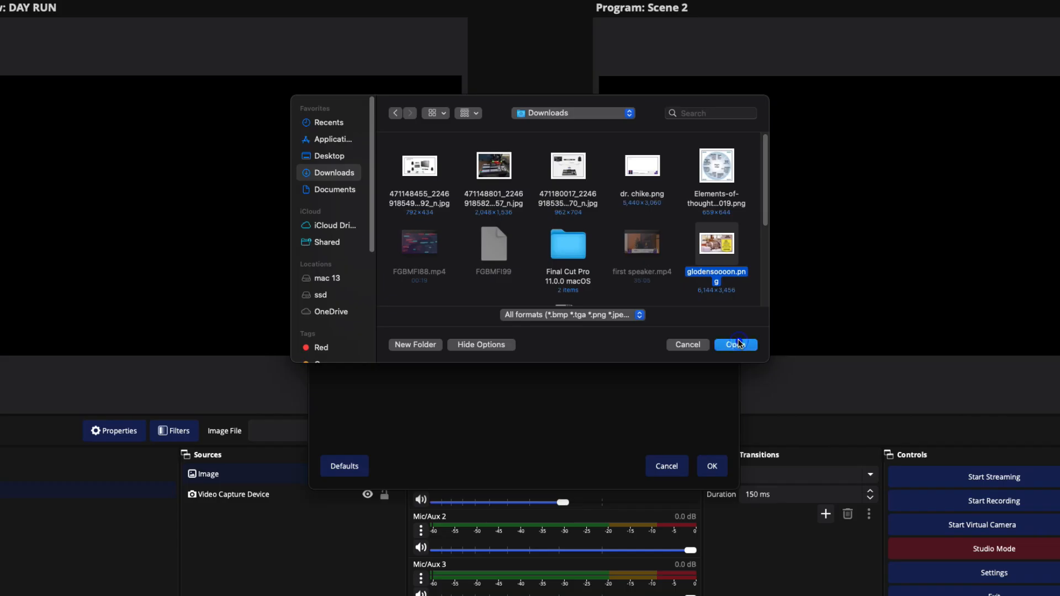
click(886, 254)
click(714, 467)
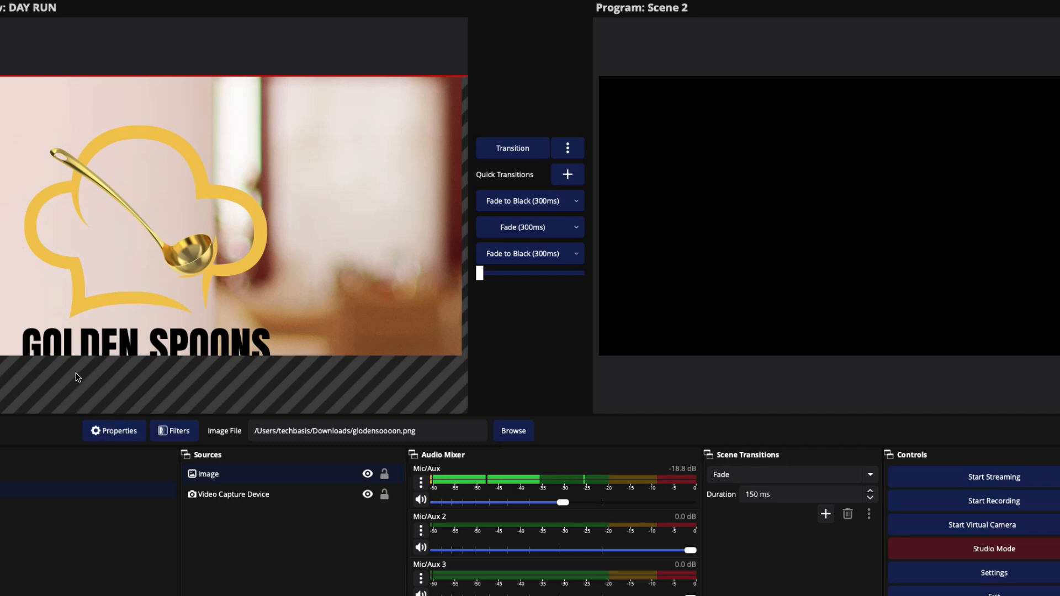
- Transform the Image source with Fit to screen so it fills the preview canvas
right_click(255, 478)
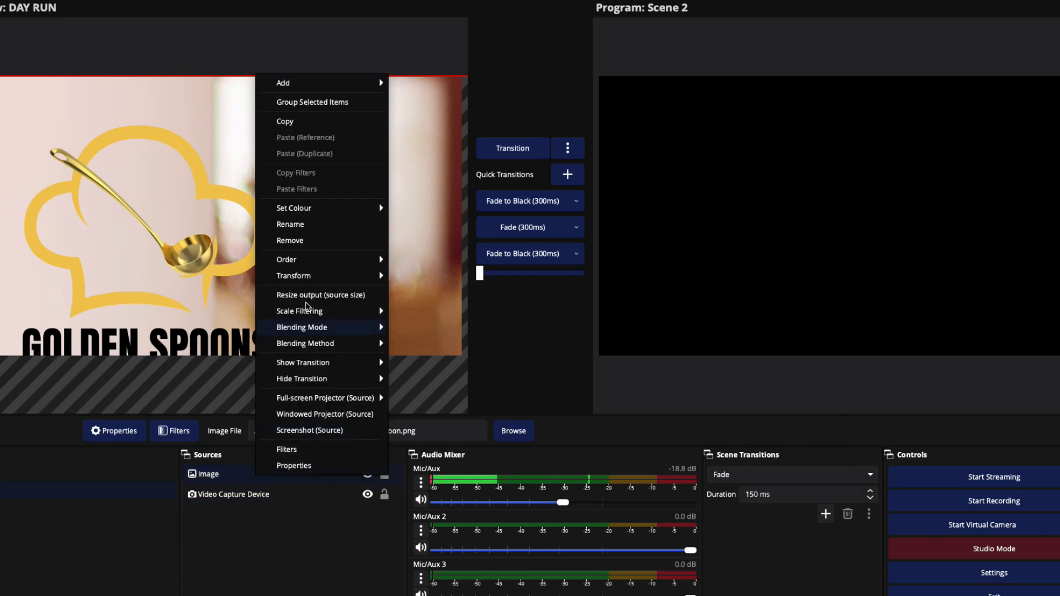
mouse_move(322, 279)
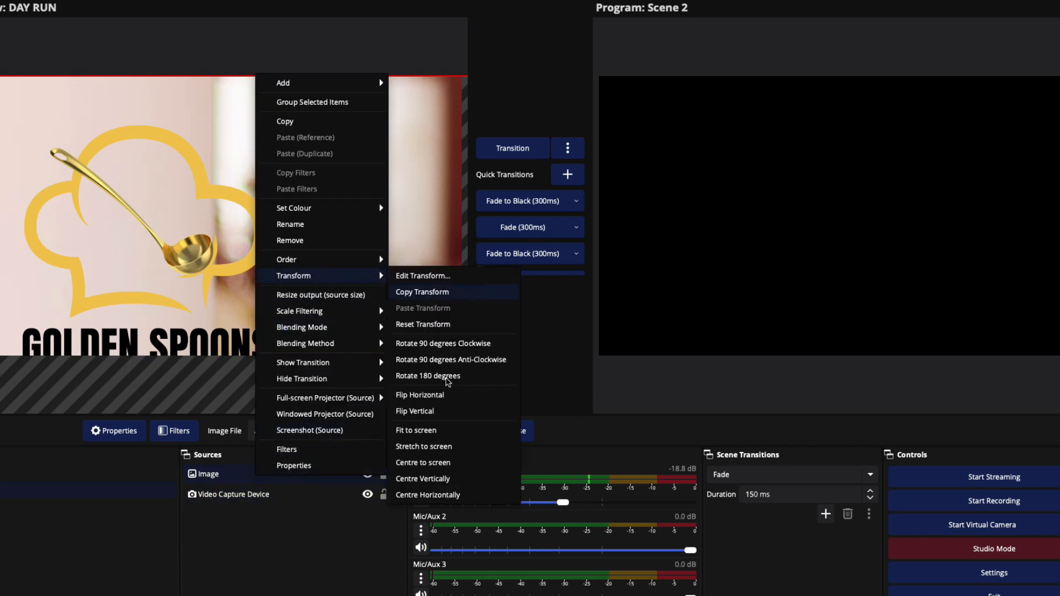
click(432, 434)
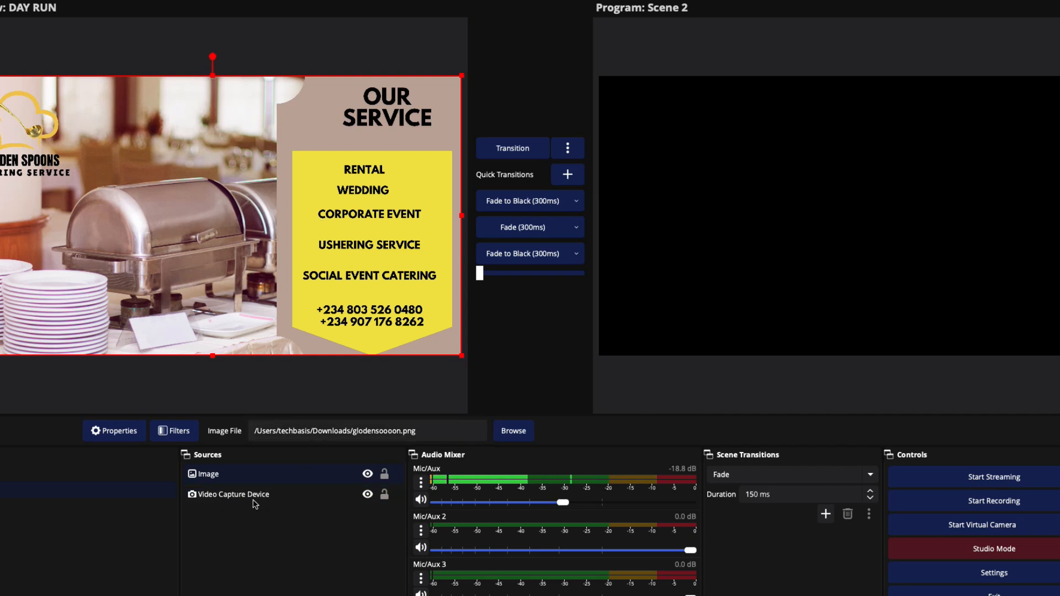
- Copy the transform of the Image source
click(243, 476)
right_click(243, 475)
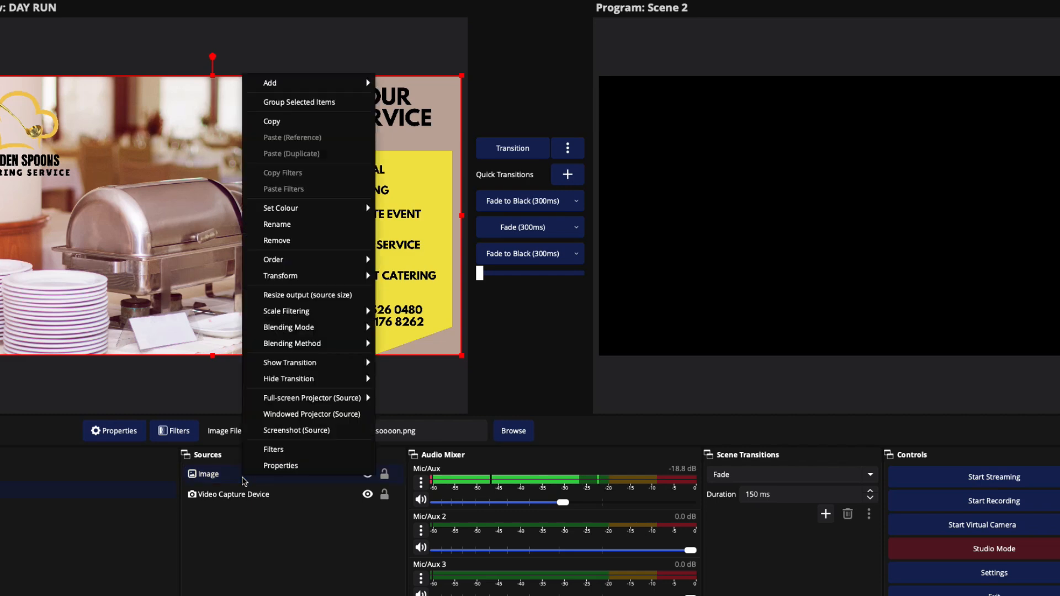
mouse_move(363, 281)
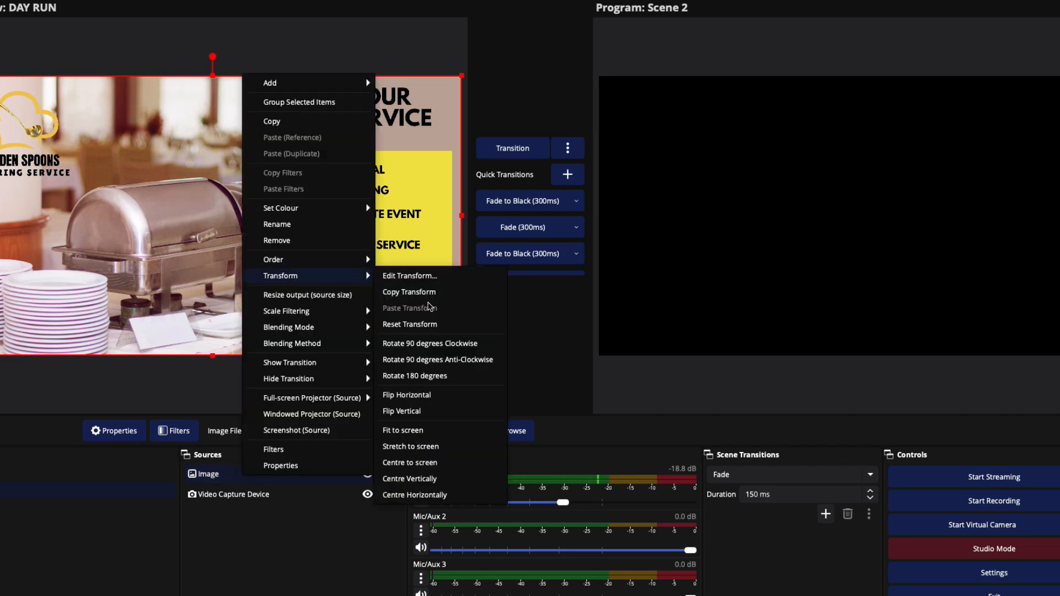
click(407, 294)
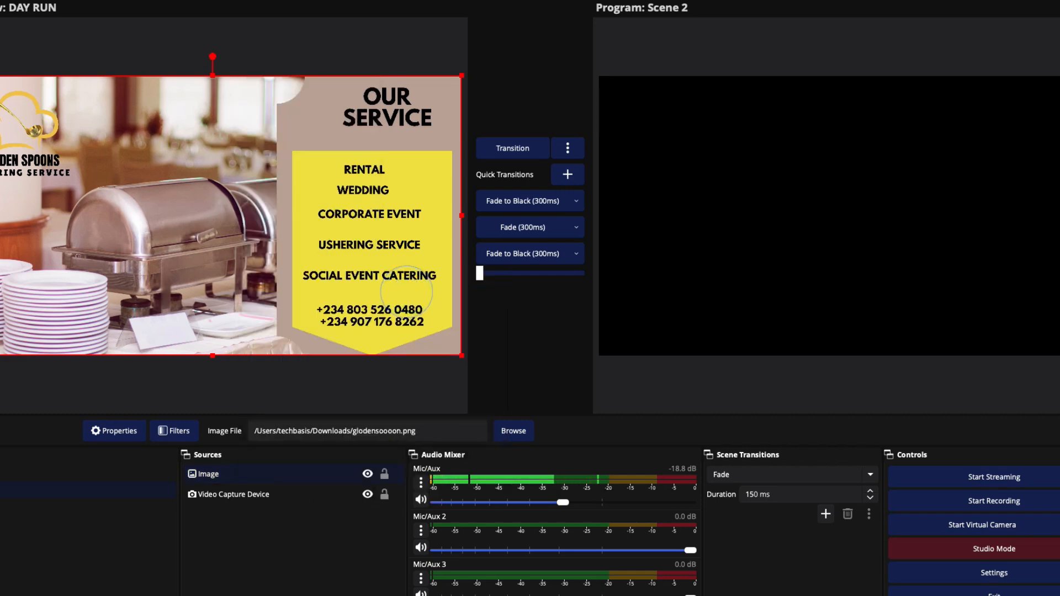
- Add a new Media Source and load goldenspoons.mp4 from the Downloads folder as its local file
click(190, 595)
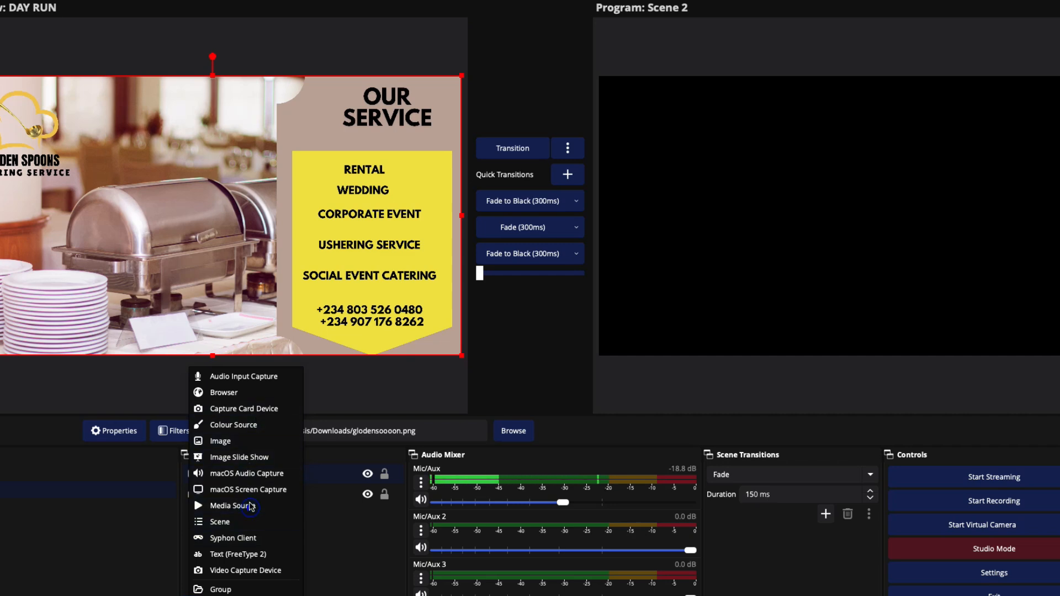
click(234, 506)
click(613, 402)
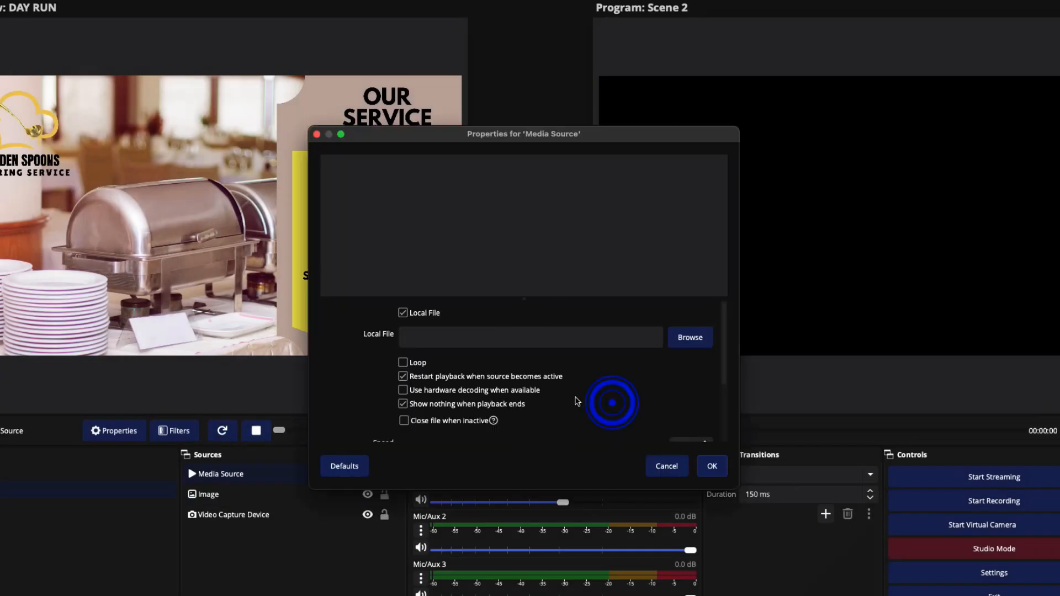
click(695, 345)
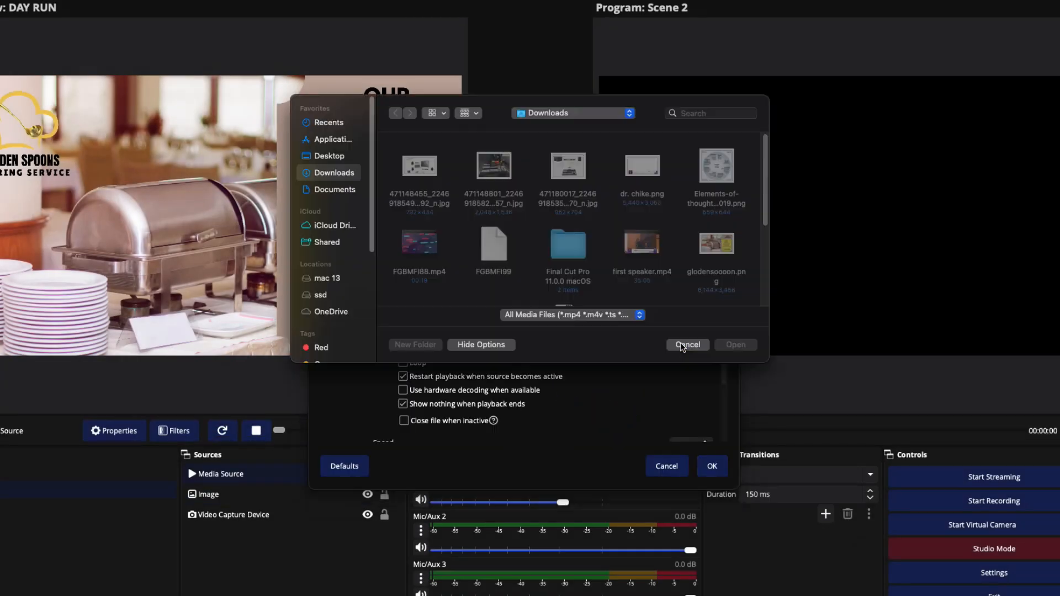
click(419, 249)
click(731, 339)
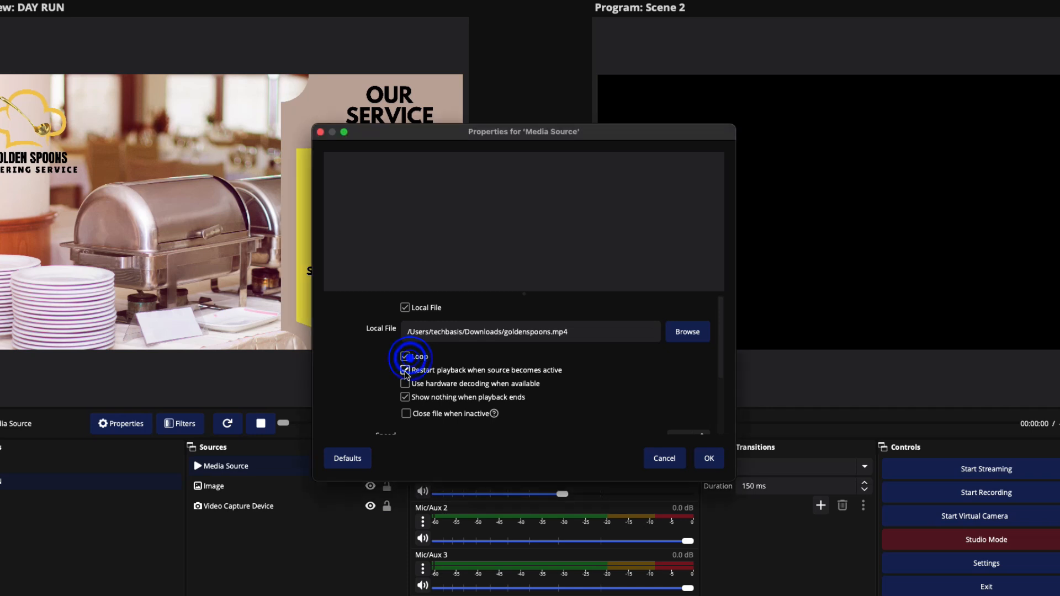
- Enable Loop, disable Restart playback when source becomes active, and accept the Media Source properties
click(406, 358)
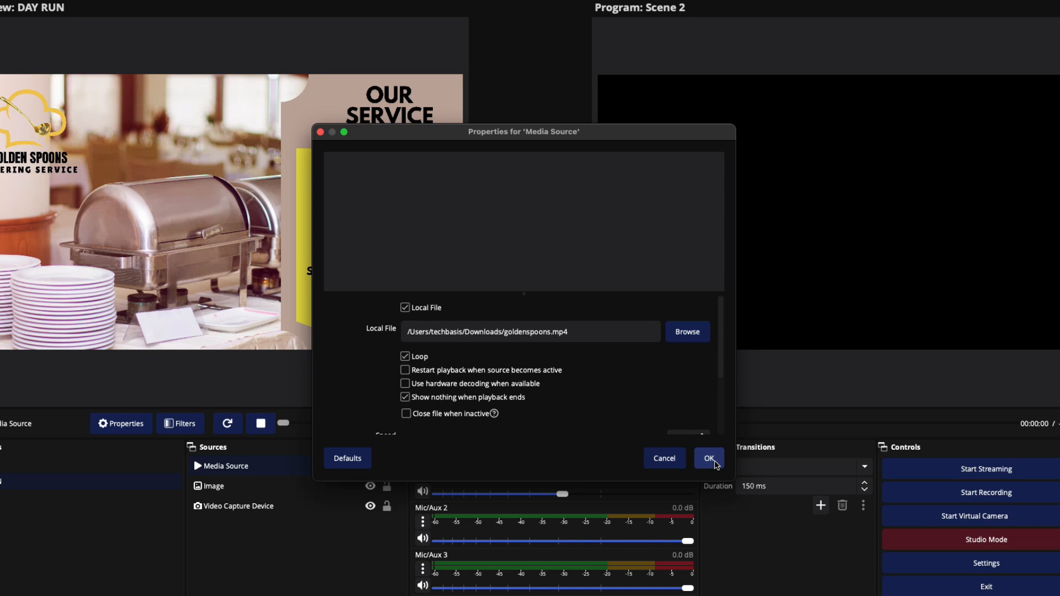
click(715, 462)
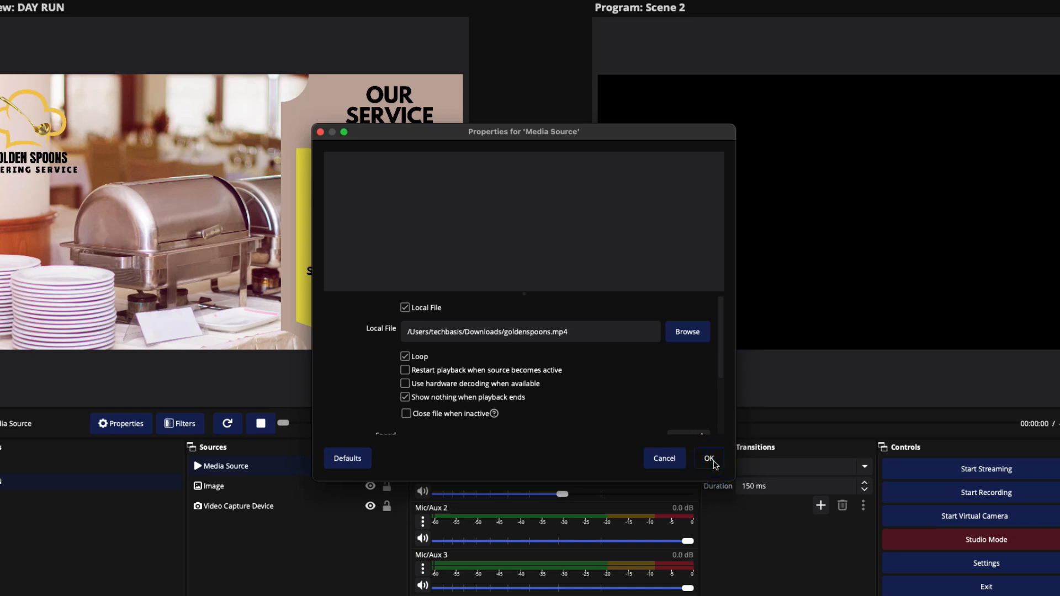
click(710, 464)
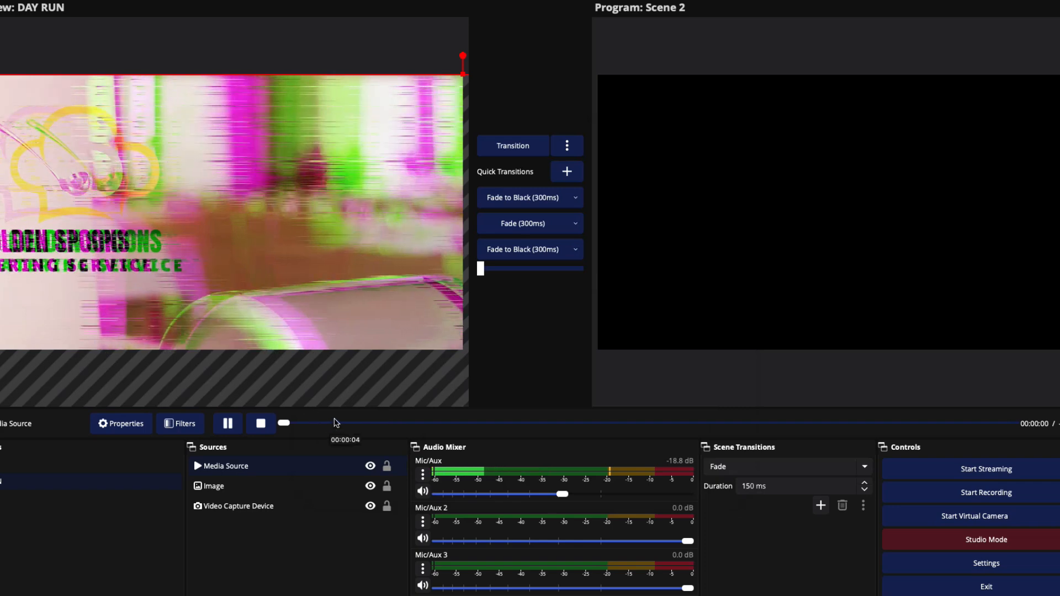
- Skip the media playback ahead to about 4 seconds and paste the copied transform onto Media Source
click(341, 424)
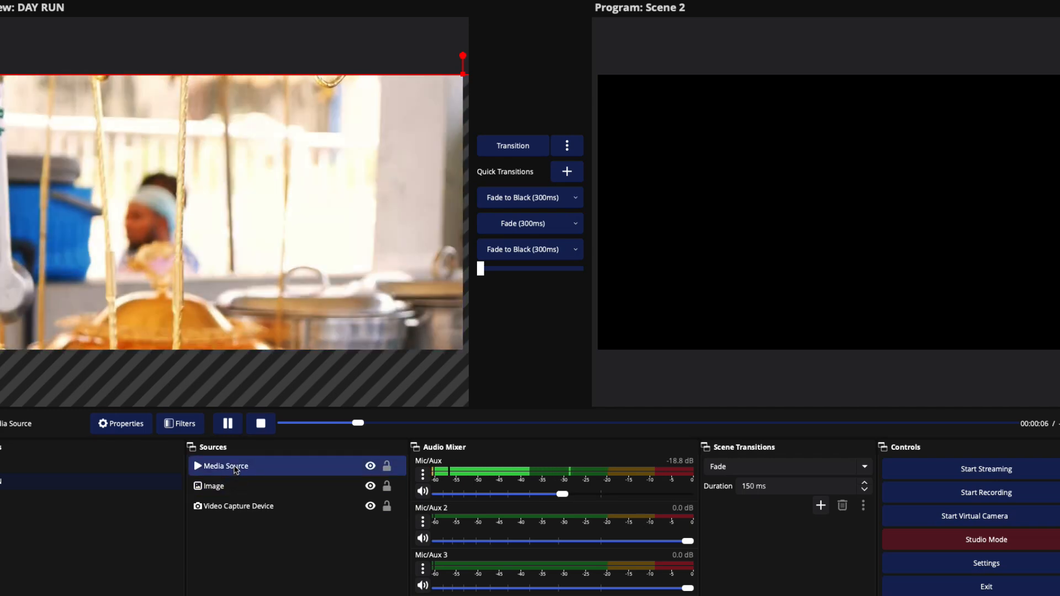
right_click(236, 469)
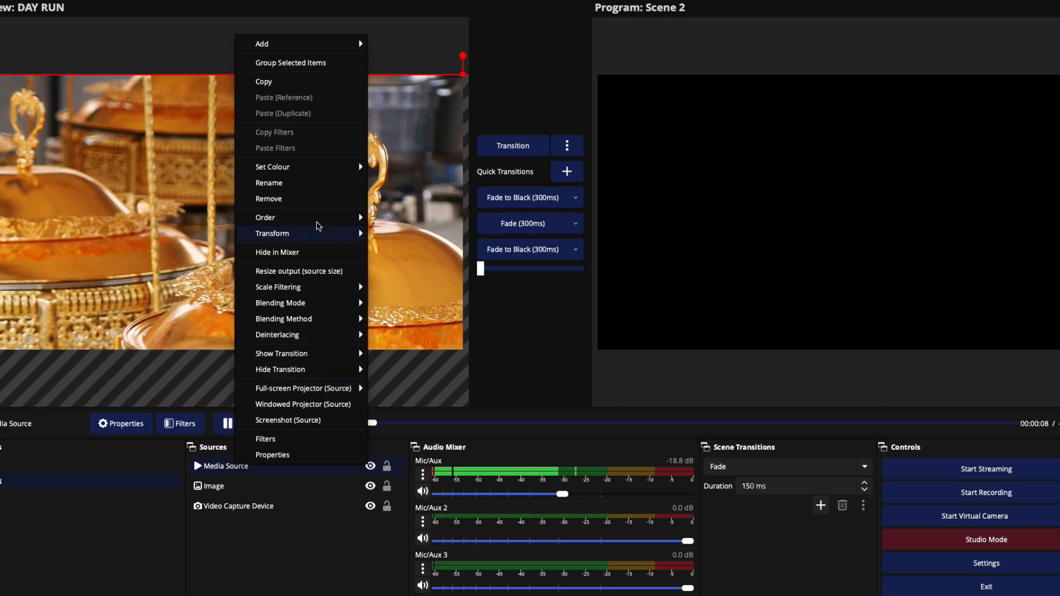
mouse_move(325, 239)
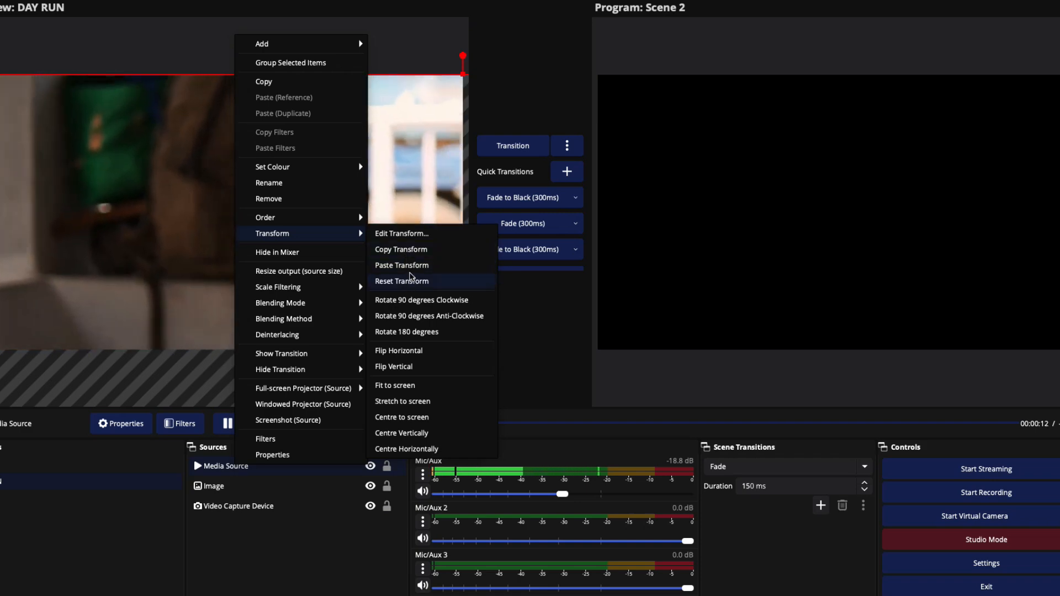
click(417, 266)
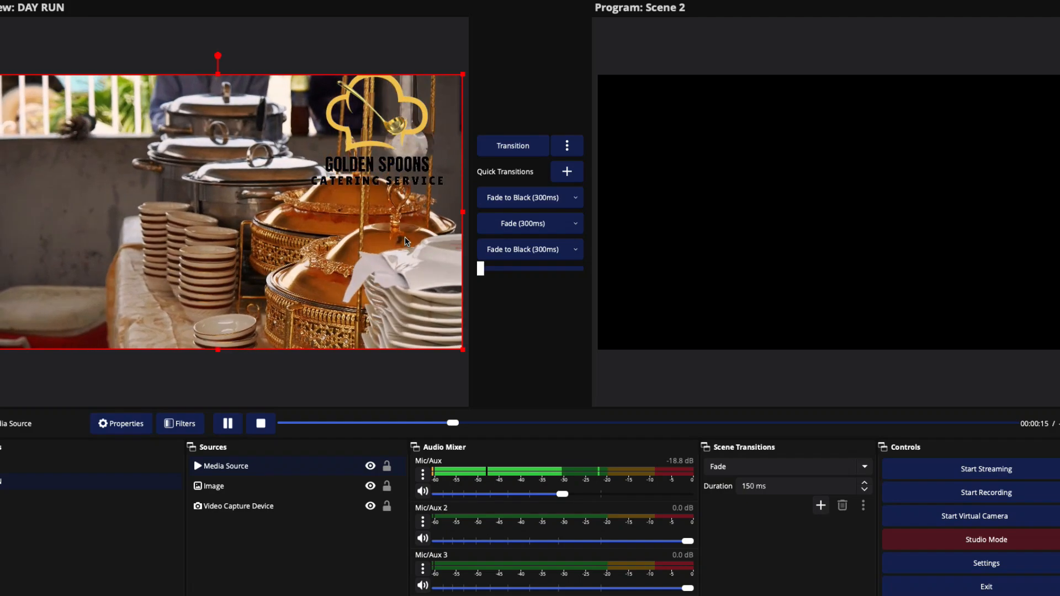
- Send DAY RUN to program with the Fade (300ms) quick transition and lower the Media Source volume to -inf dB
click(522, 224)
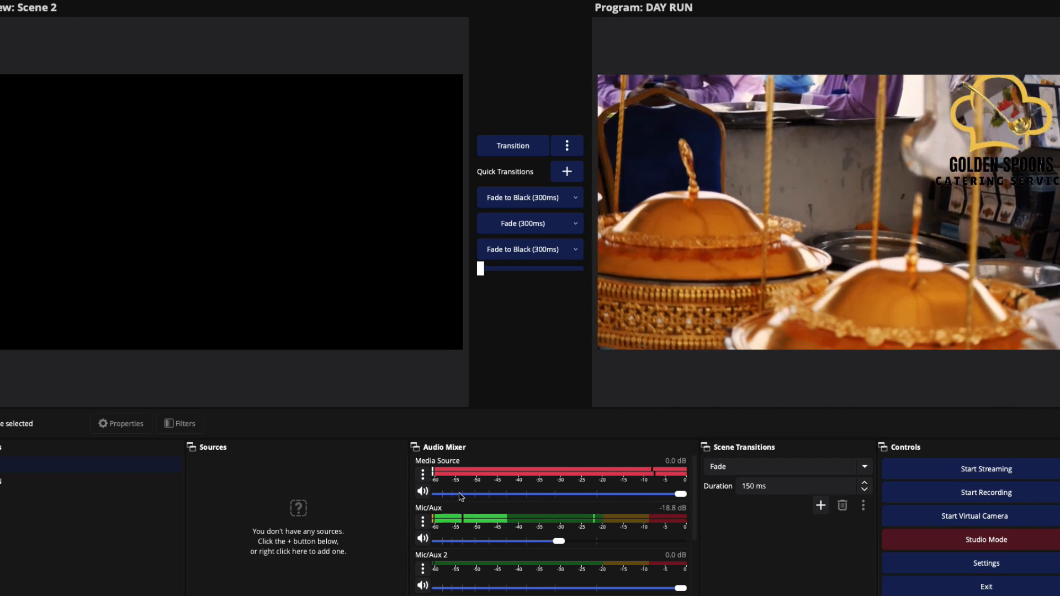
drag(462, 499, 440, 490)
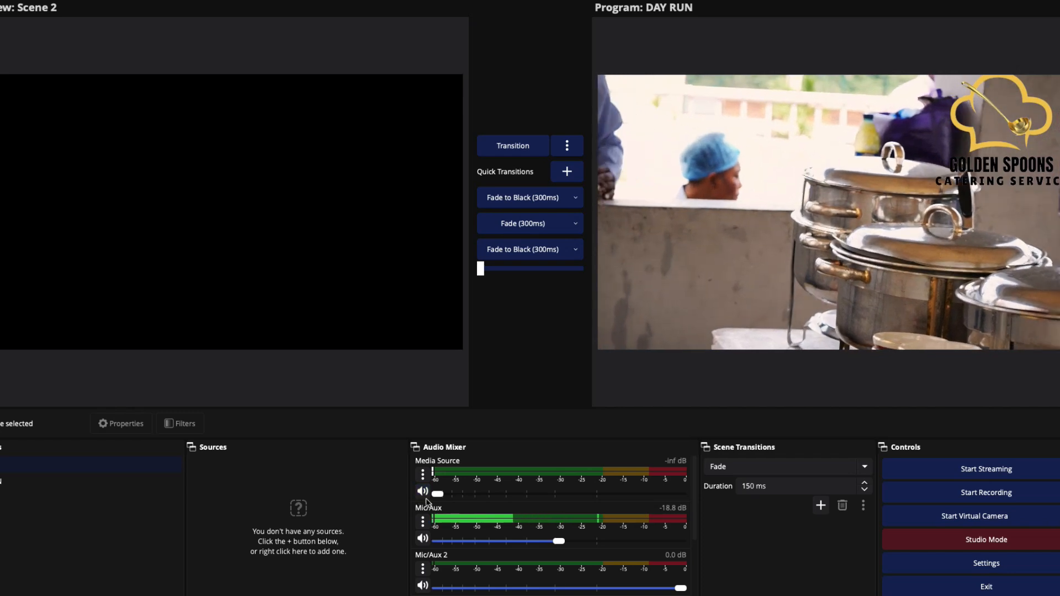
drag(443, 499, 506, 504)
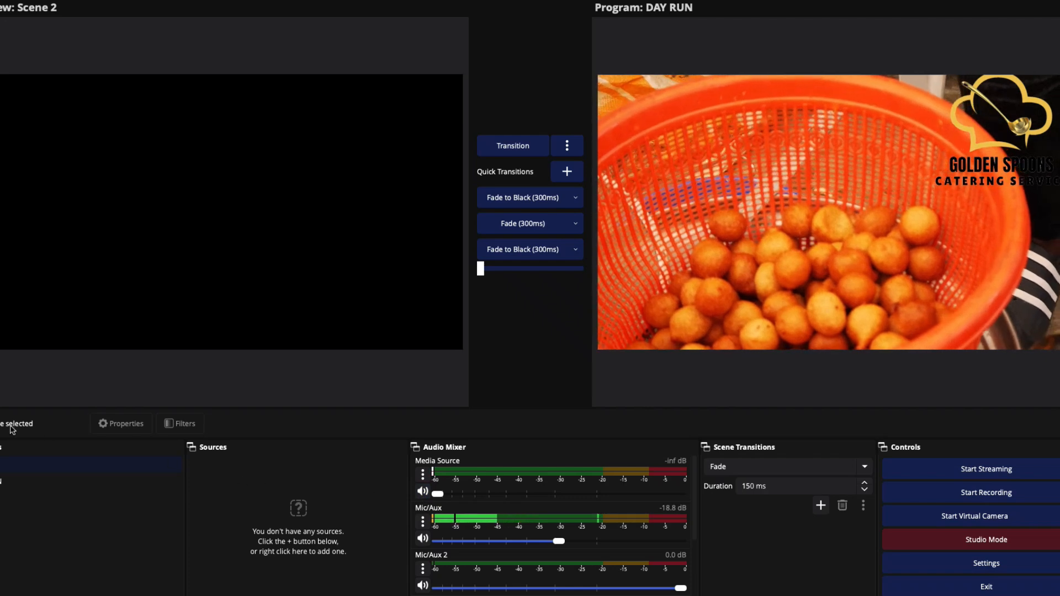
- Add a new Text (FreeType 2) source to the DAY RUN scene, keeping its default name
click(11, 481)
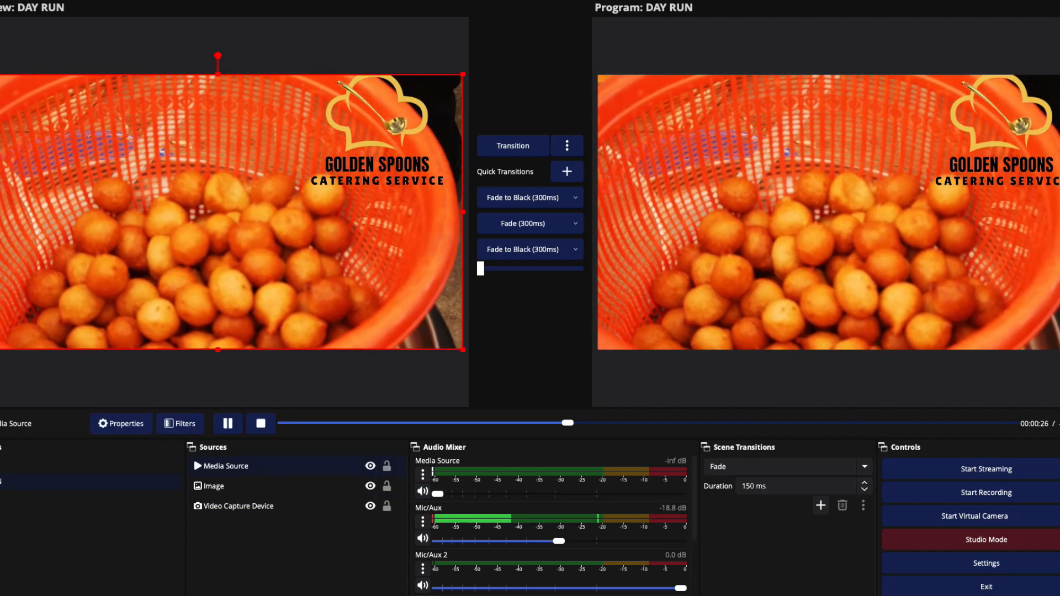
click(195, 595)
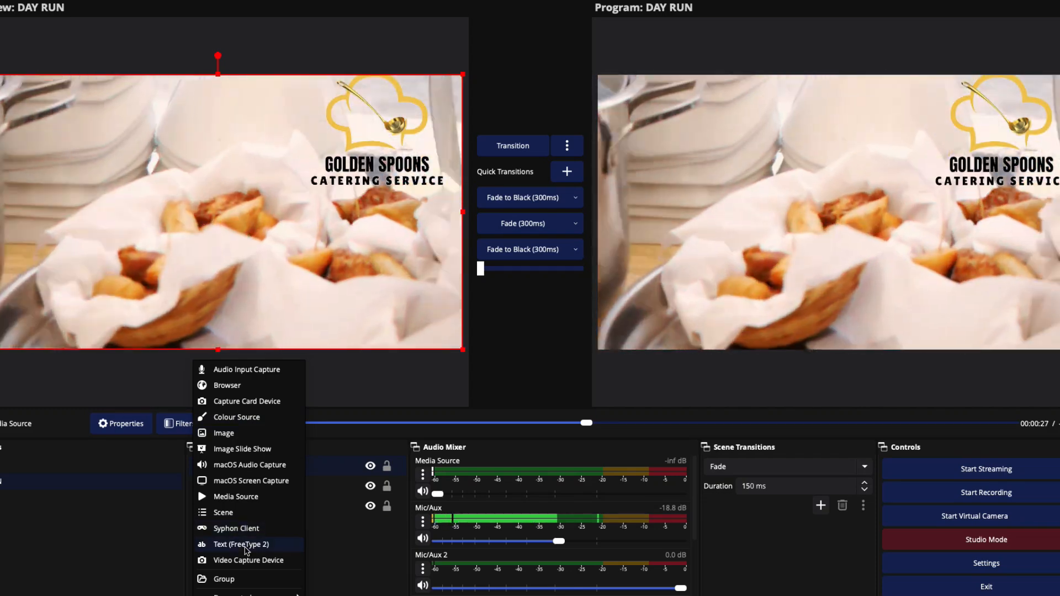
click(245, 545)
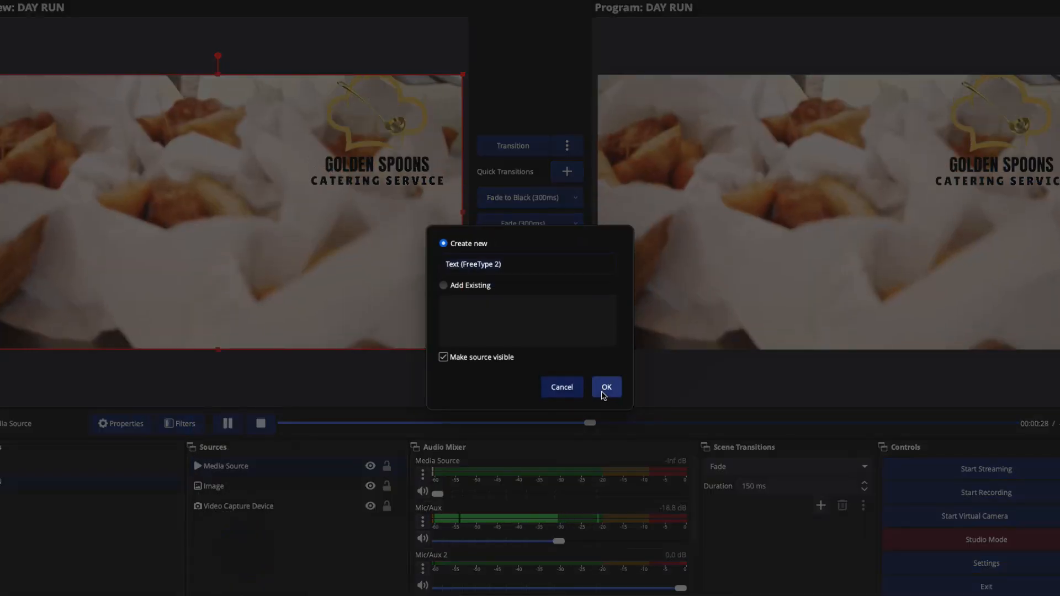
click(605, 388)
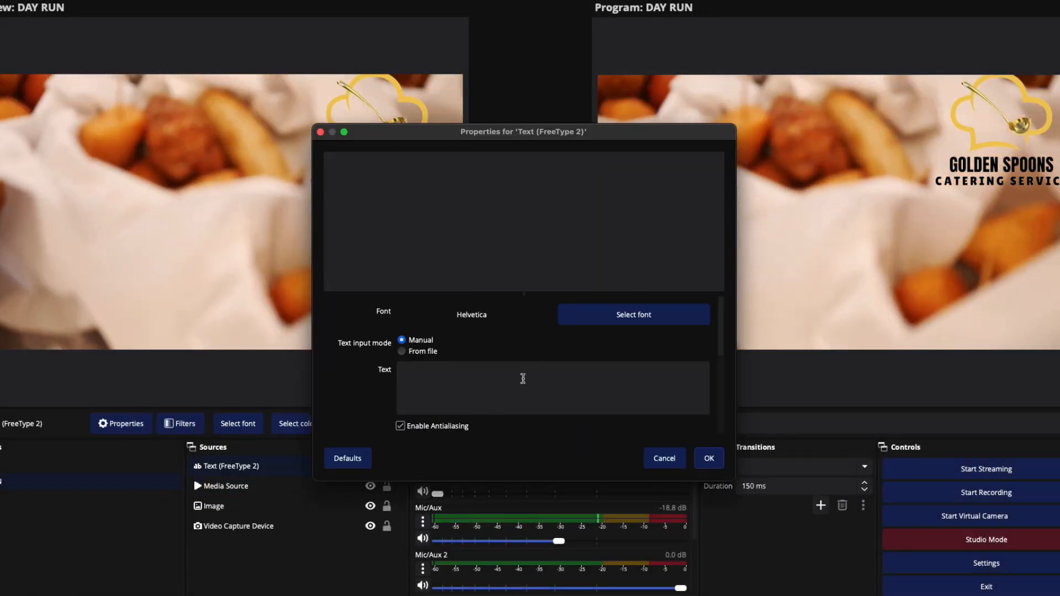
- Enter "WELCOME TO OUR LIVE STREAMING" as the source's text
click(518, 390)
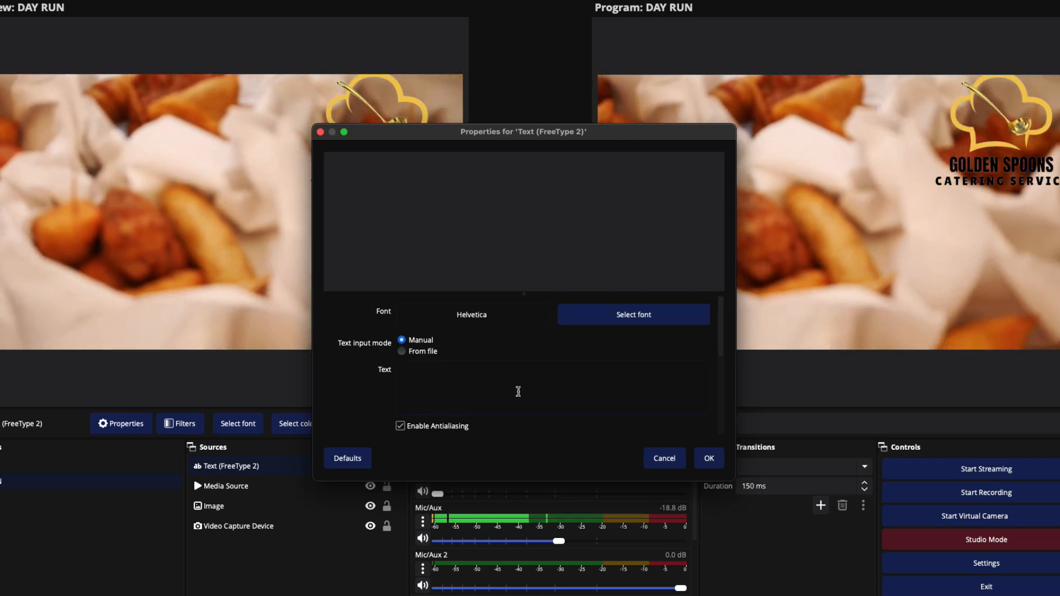
text(WEL)
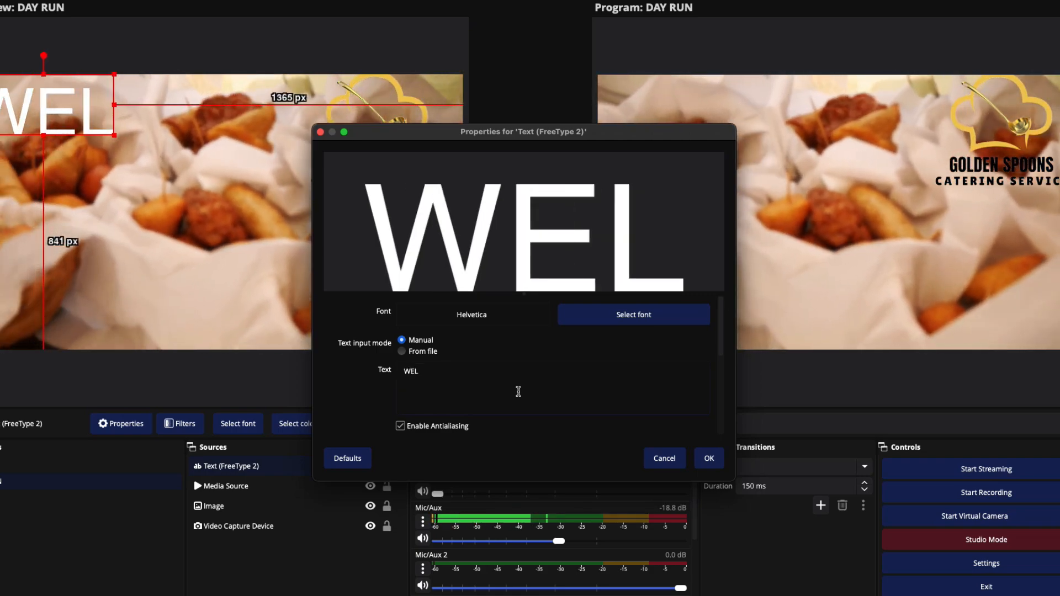
text(COME TO)
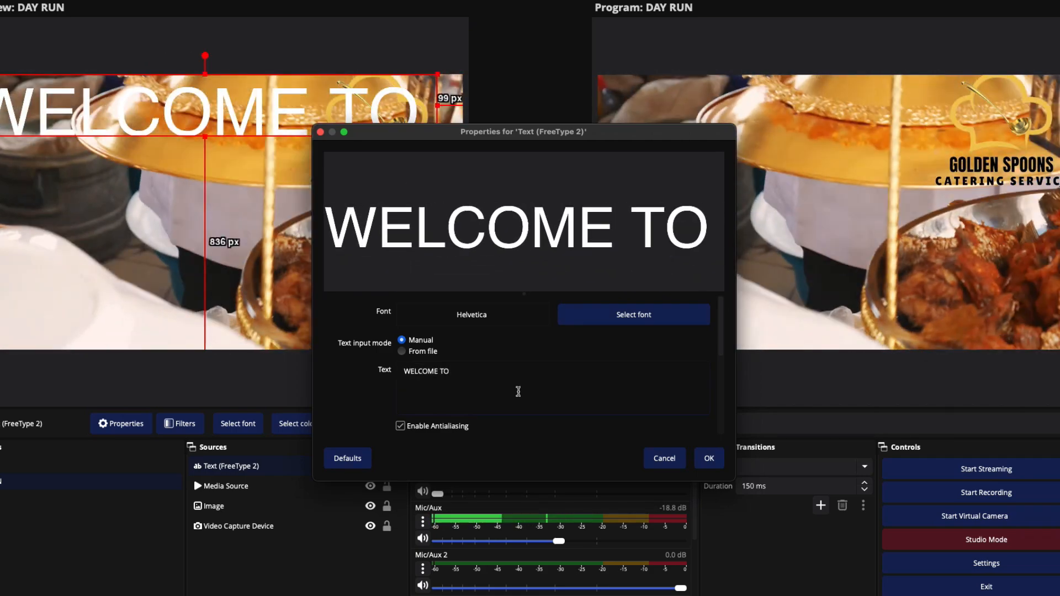
text( OUR LIVE STRTE)
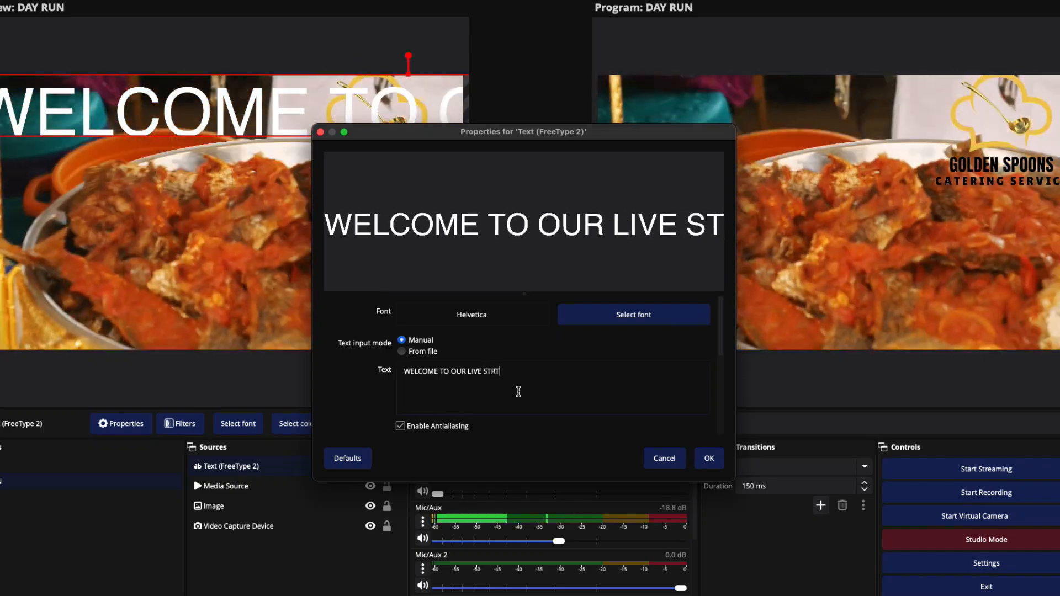
key(BackSpace)
key(BackSpace)
key(BackSpace)
key(BackSpace)
key(BackSpace)
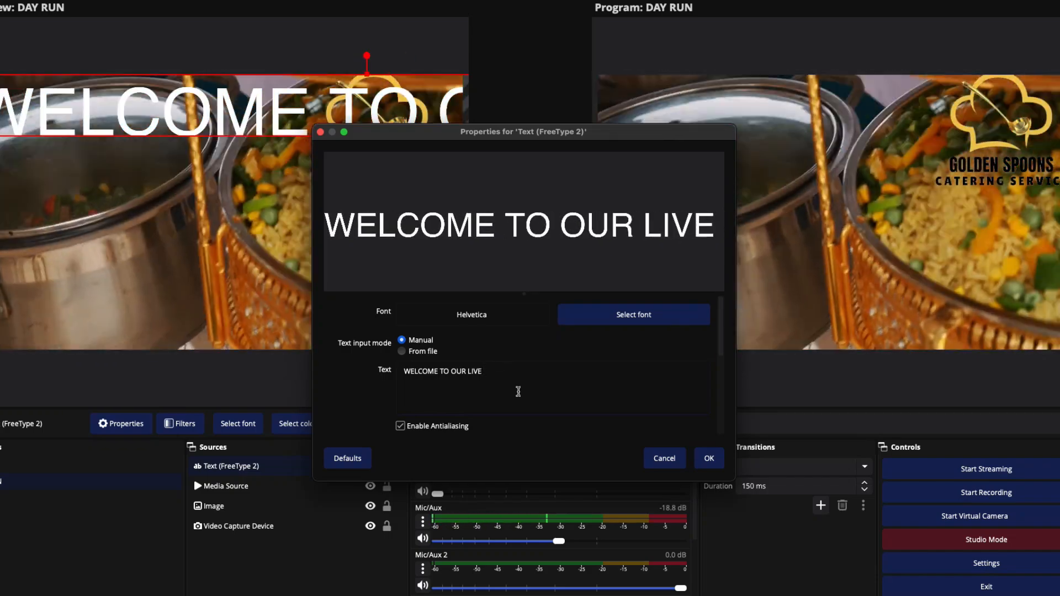
text(STREAMING)
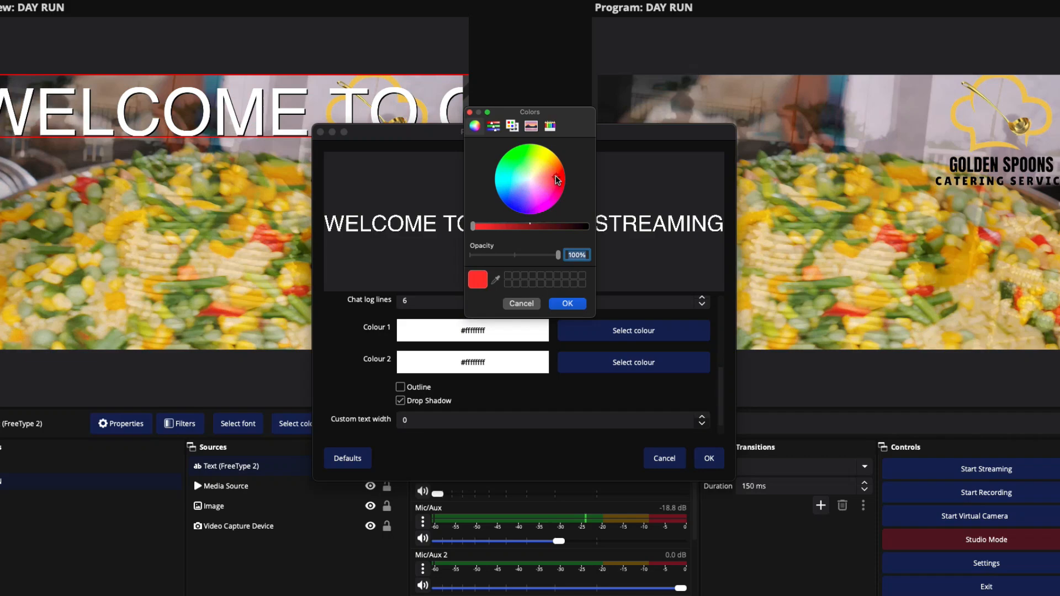
- Set the text's Colour 2 to orange (#ffff6e28)
click(557, 170)
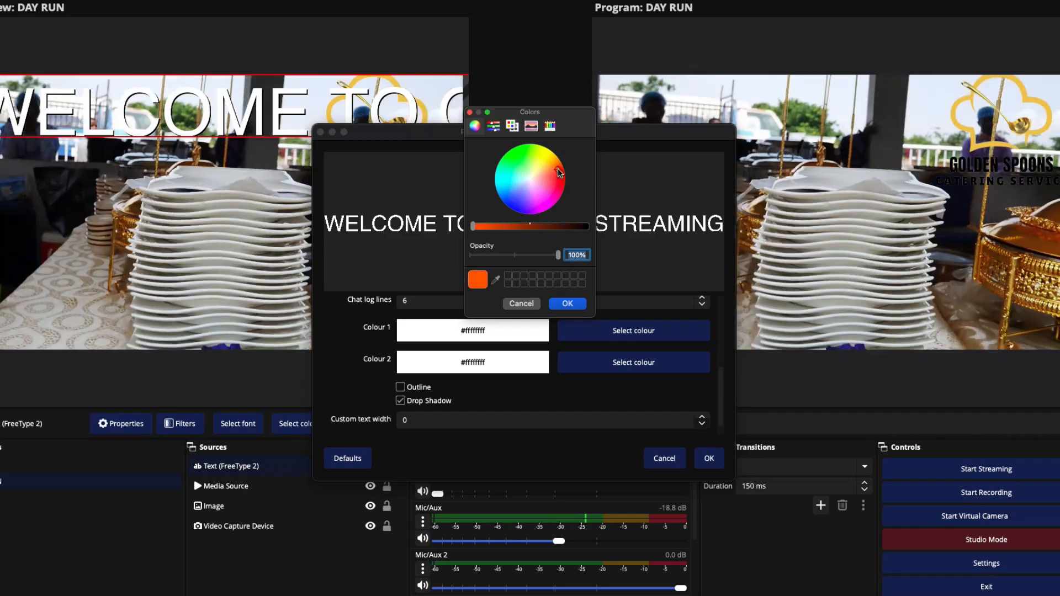
click(568, 303)
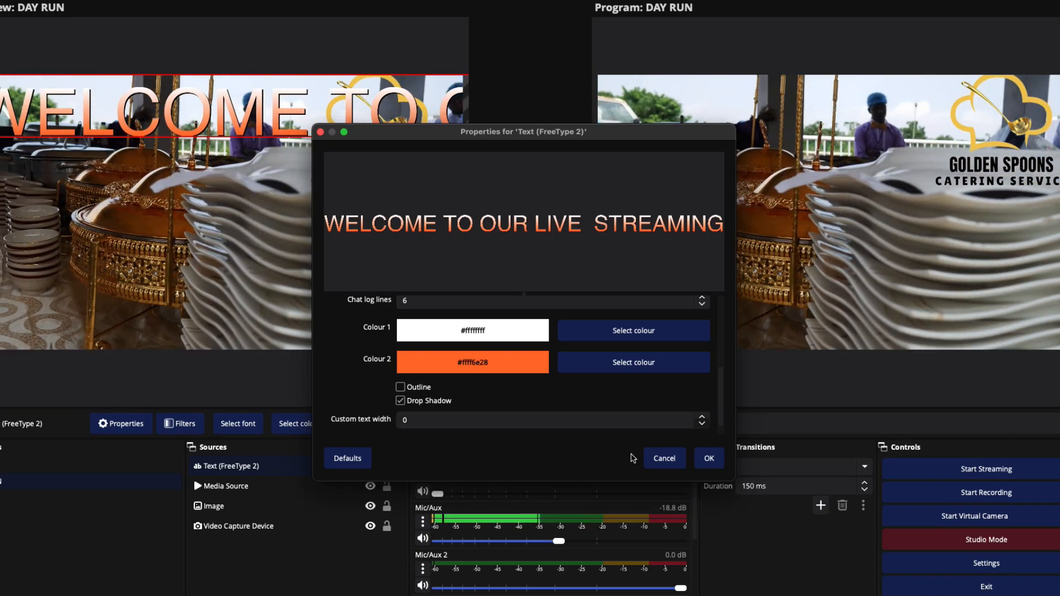
drag(722, 380, 731, 403)
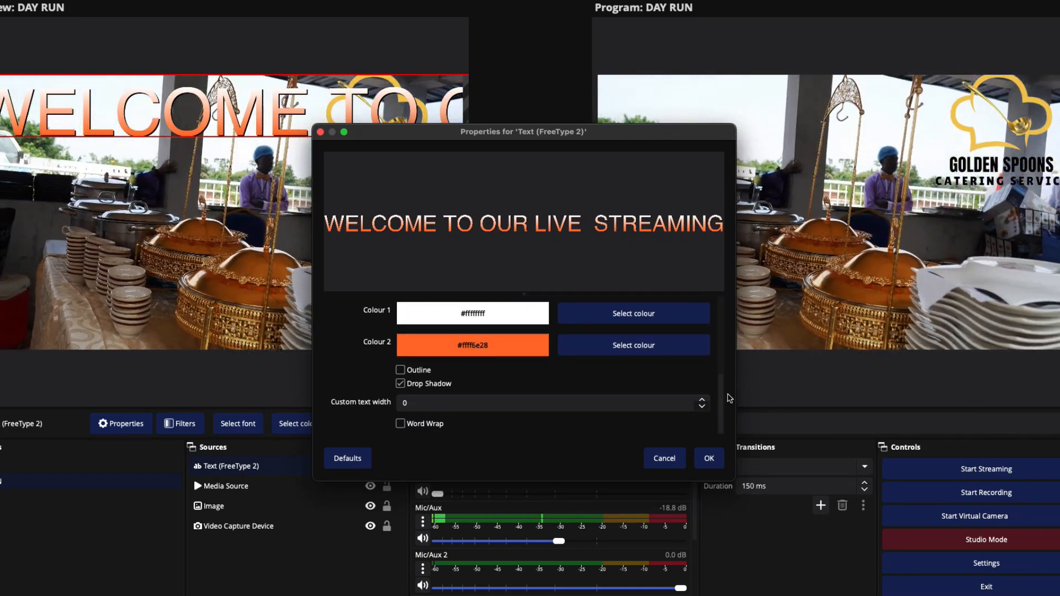
- Open the text's font selection and set the size to 72
scroll(707, 420, up, 3)
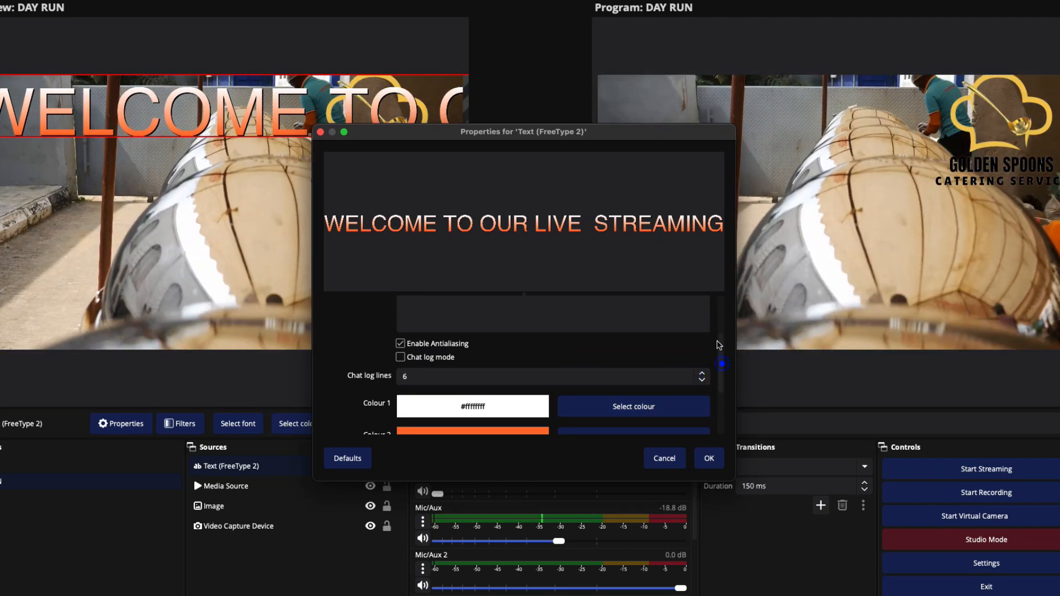
scroll(724, 364, up, 3)
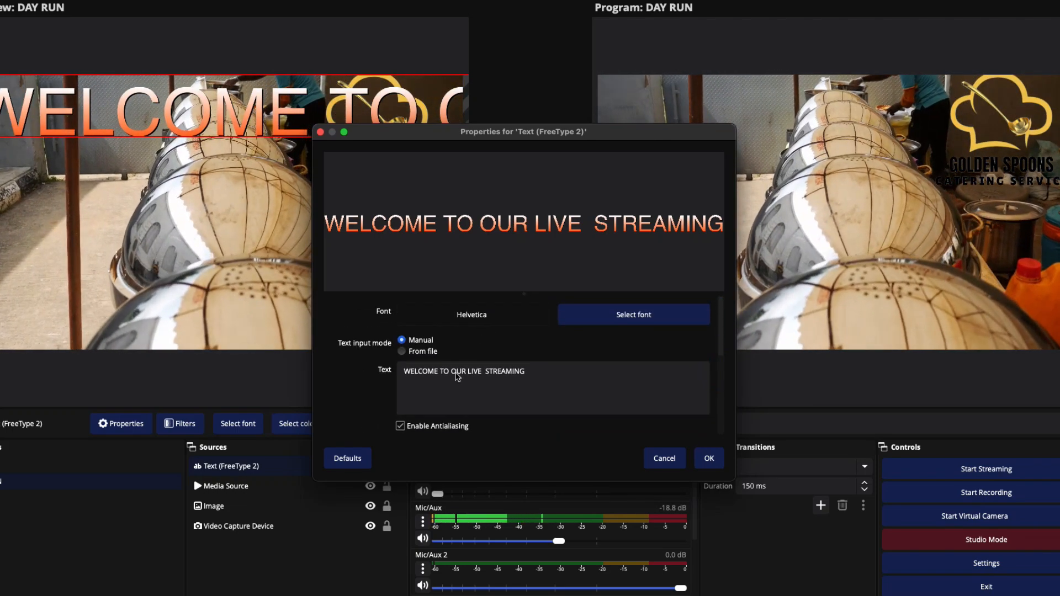
click(592, 322)
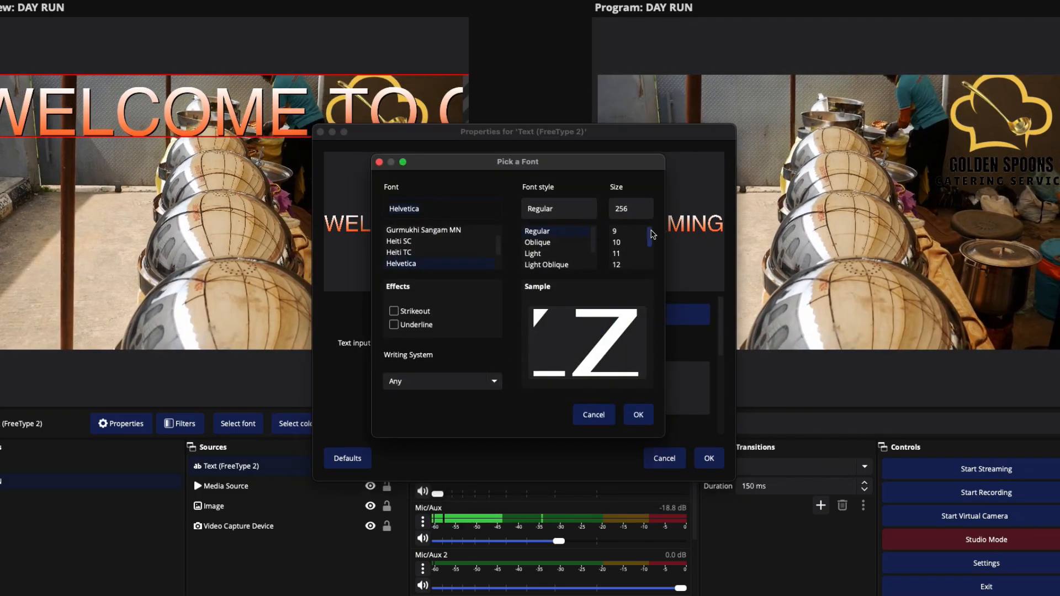
drag(650, 234, 653, 251)
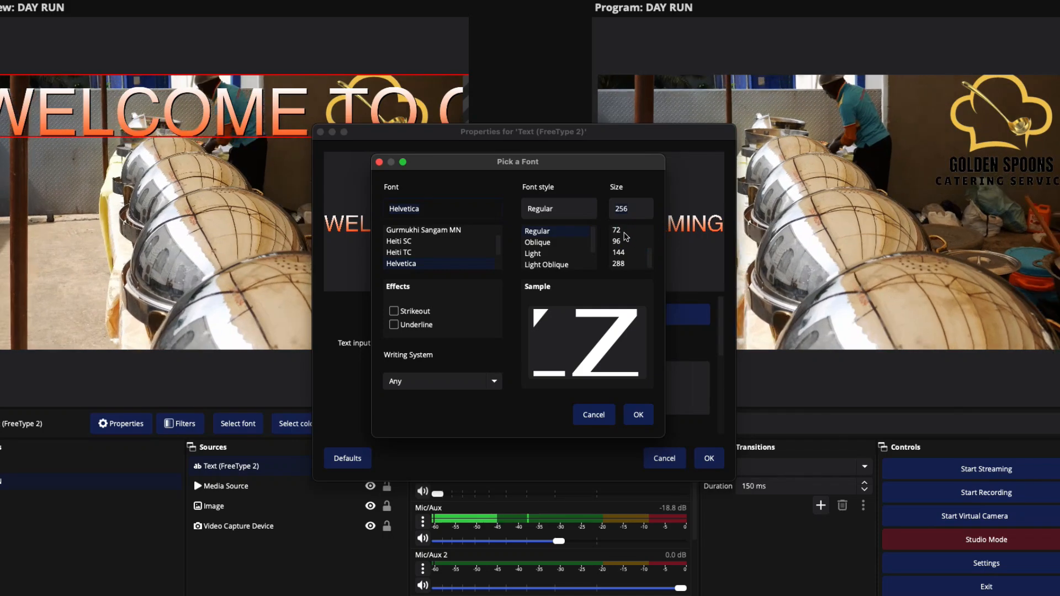
click(622, 230)
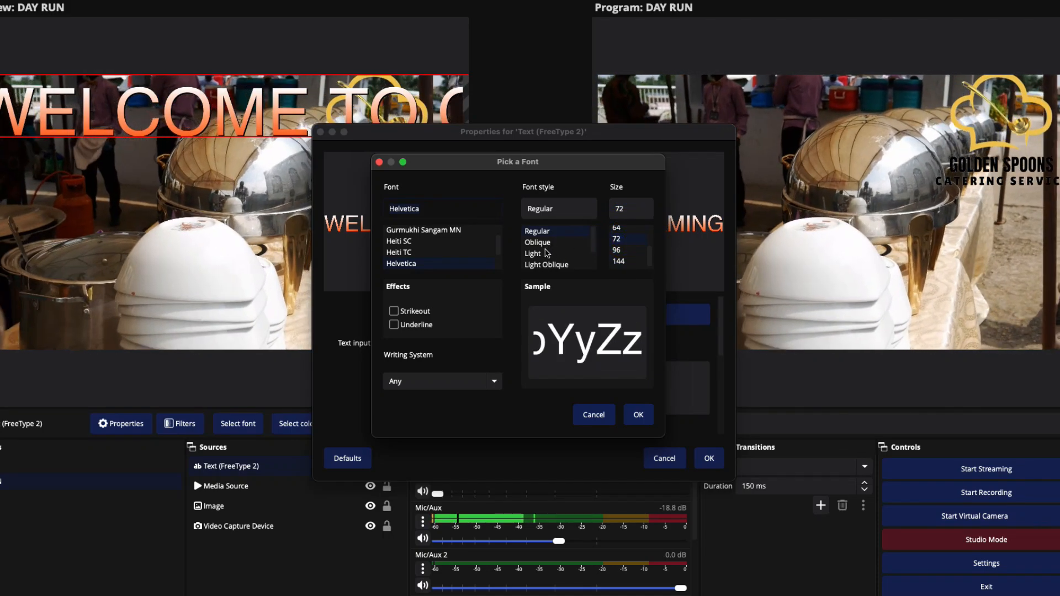
- Change the text font to Hiragino Maru Gothic ProN W4 and accept the text properties
click(426, 232)
click(425, 242)
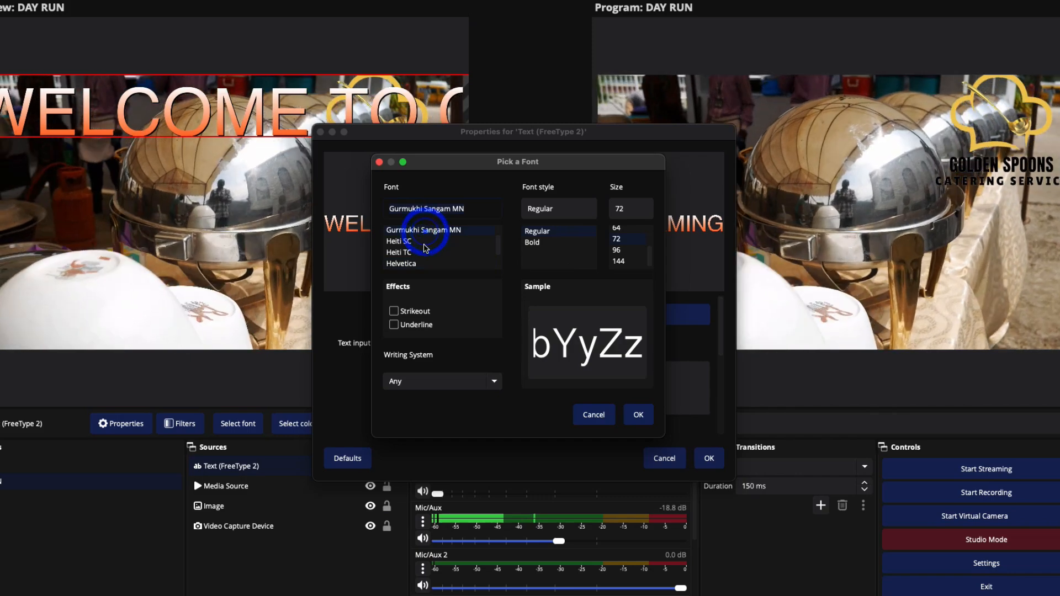
click(422, 252)
key(Down)
key(Down)
key(Down)
key(Down)
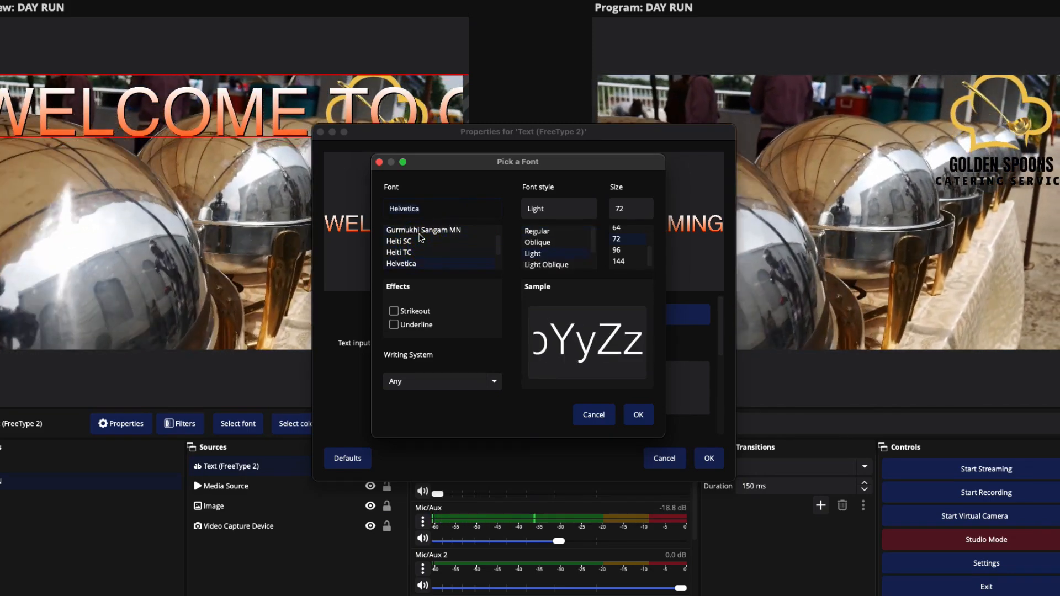
key(Return)
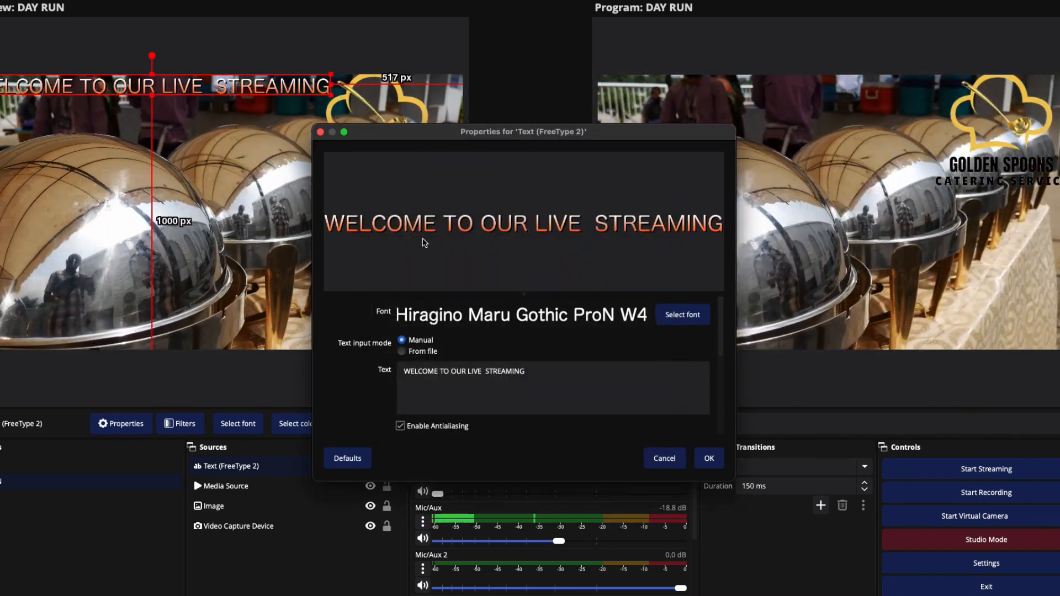
click(709, 459)
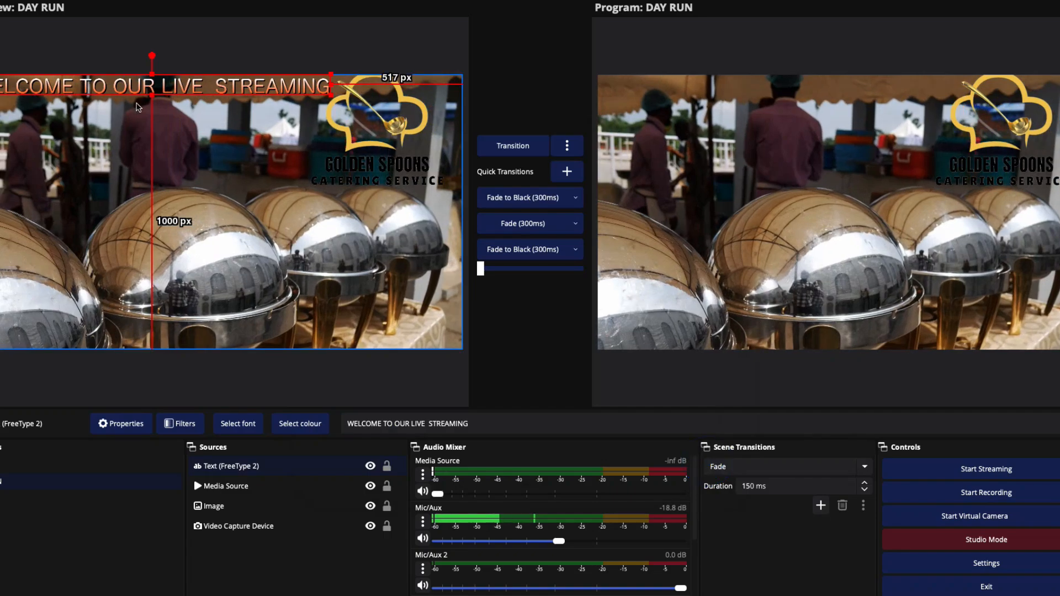
- Move the text to about 21 px below the canvas's upper edge and 346 px from its right edge, and send it to program with Fade (300ms)
drag(155, 79, 195, 93)
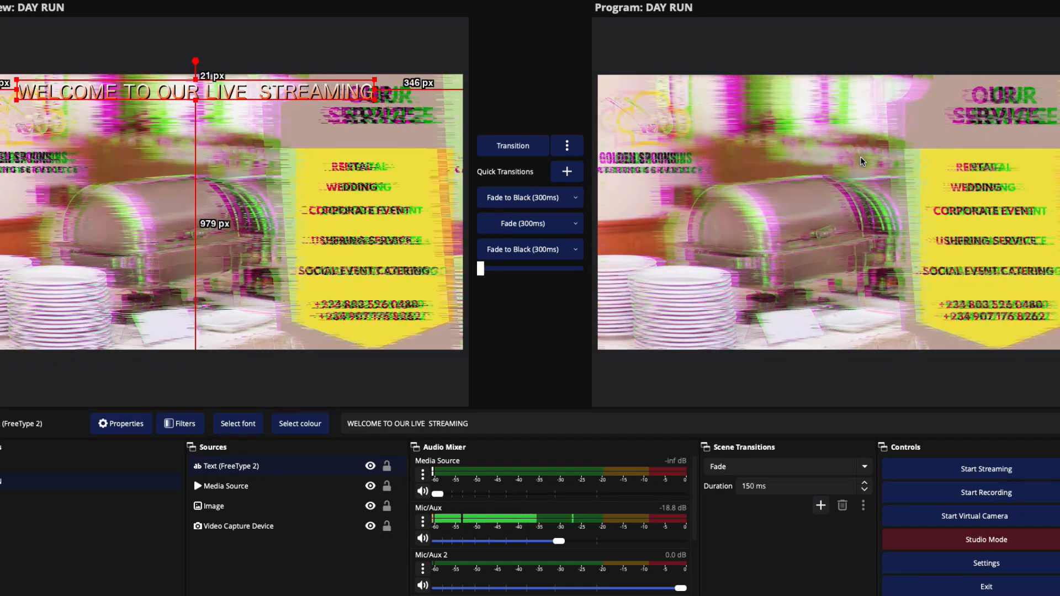
click(502, 227)
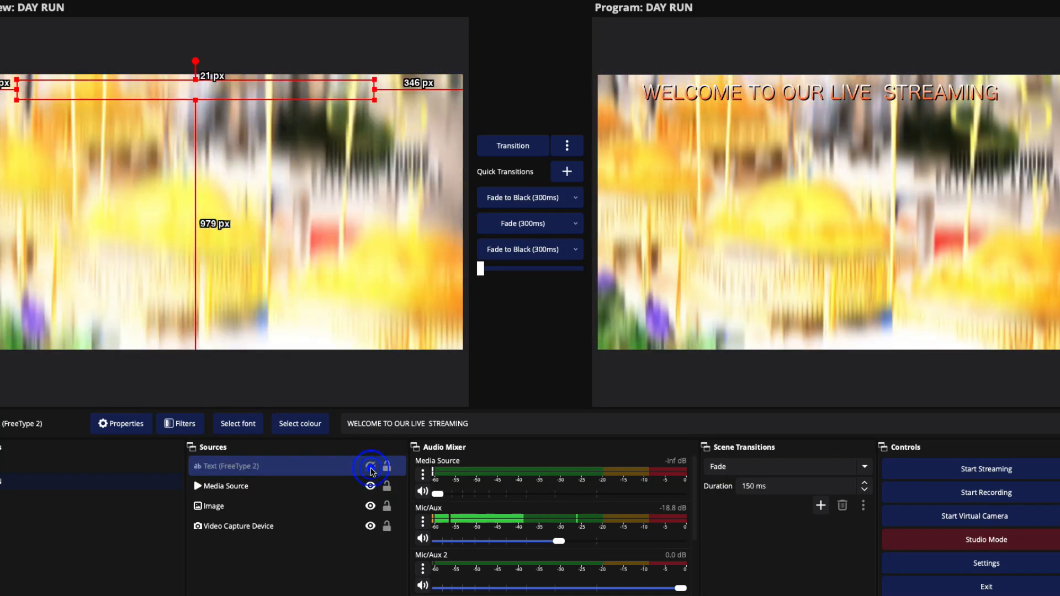
- Hide the Text (FreeType 2) source and update the program with the Fade (300ms) quick transition
click(370, 468)
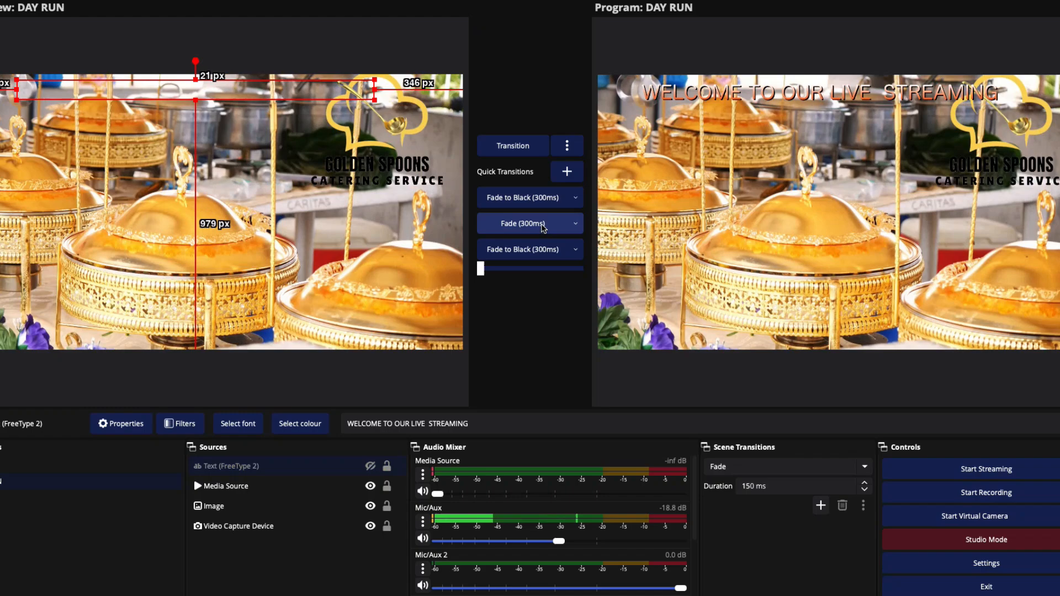
click(540, 229)
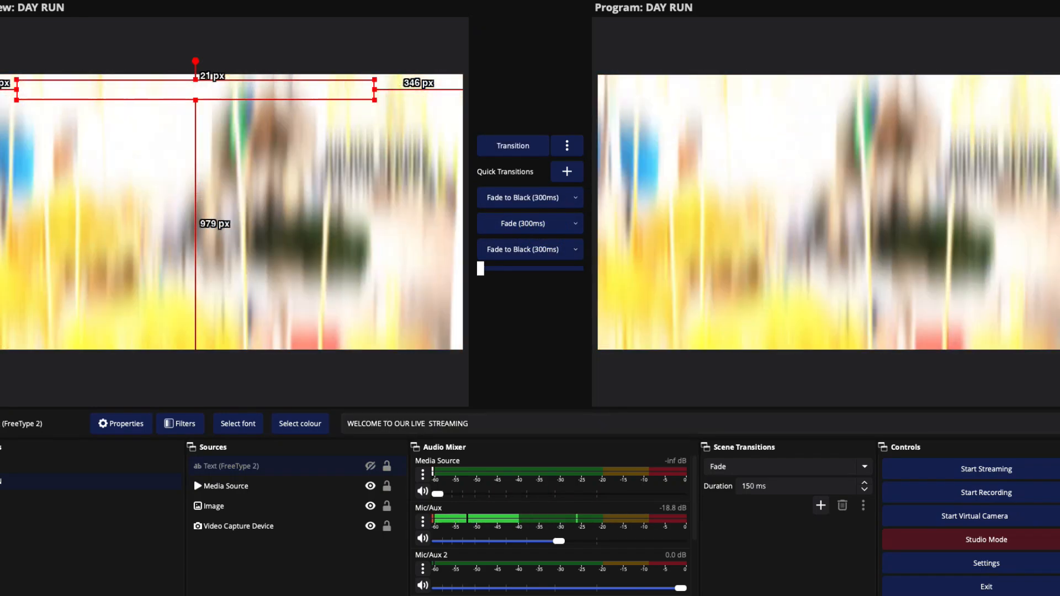
click(195, 595)
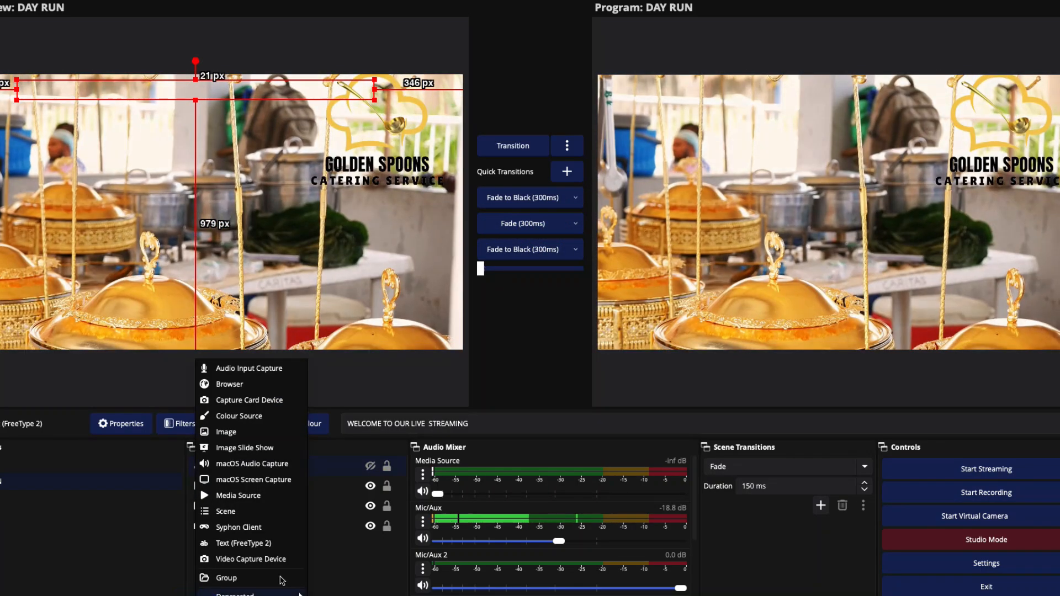
click(357, 559)
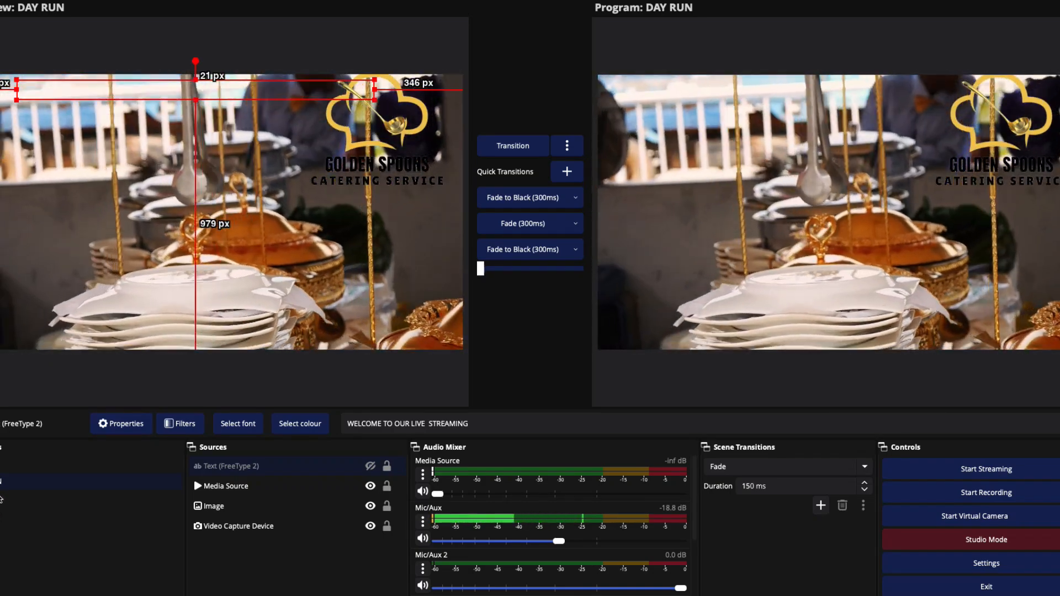
- Create a scene named GUEST 1 and add a new Image source named Image 2 to it
click(0, 595)
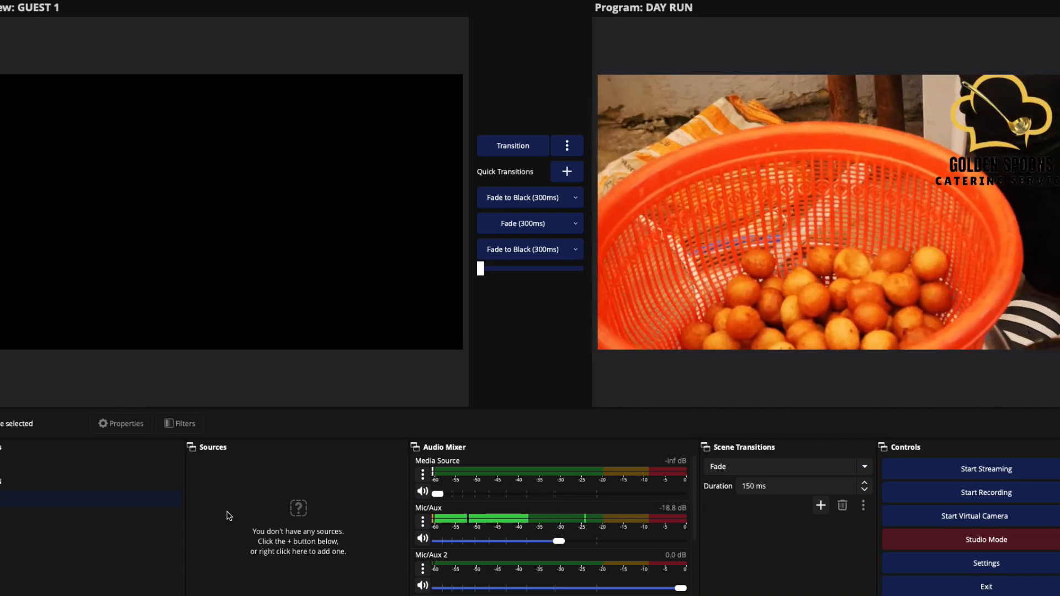
click(201, 595)
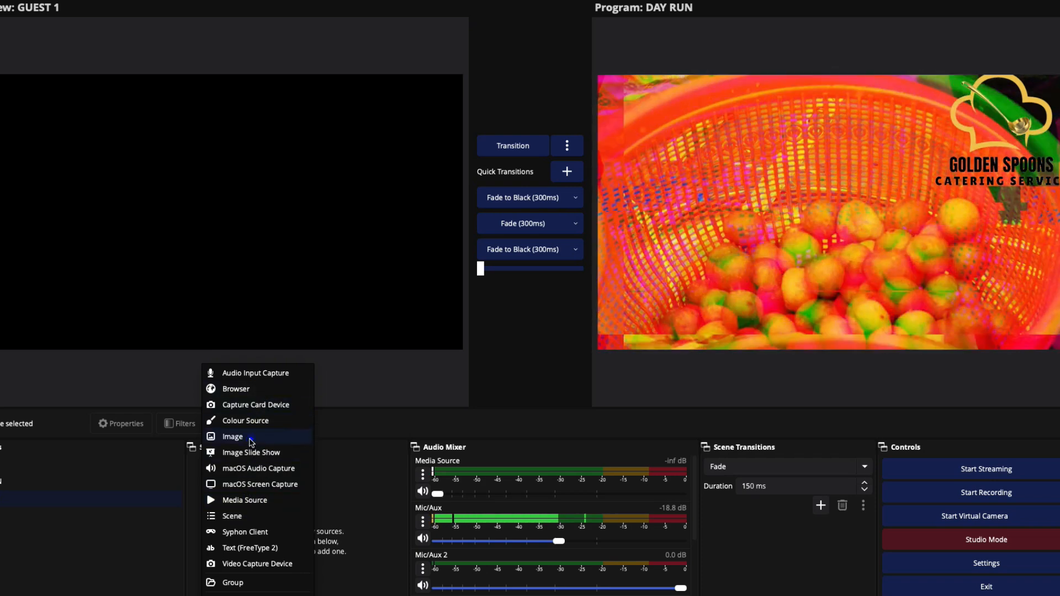
click(243, 437)
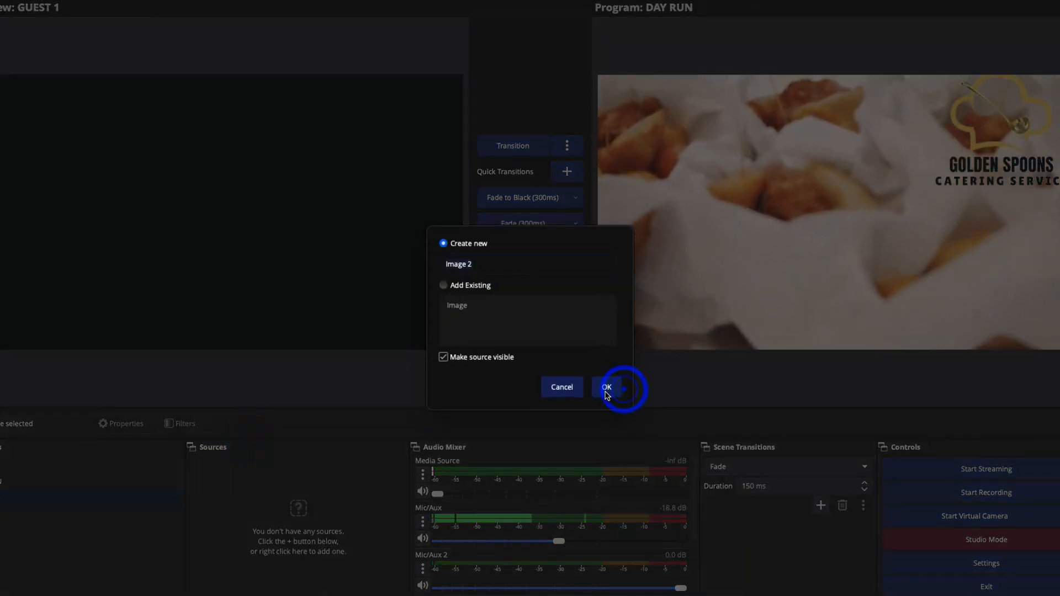
click(606, 388)
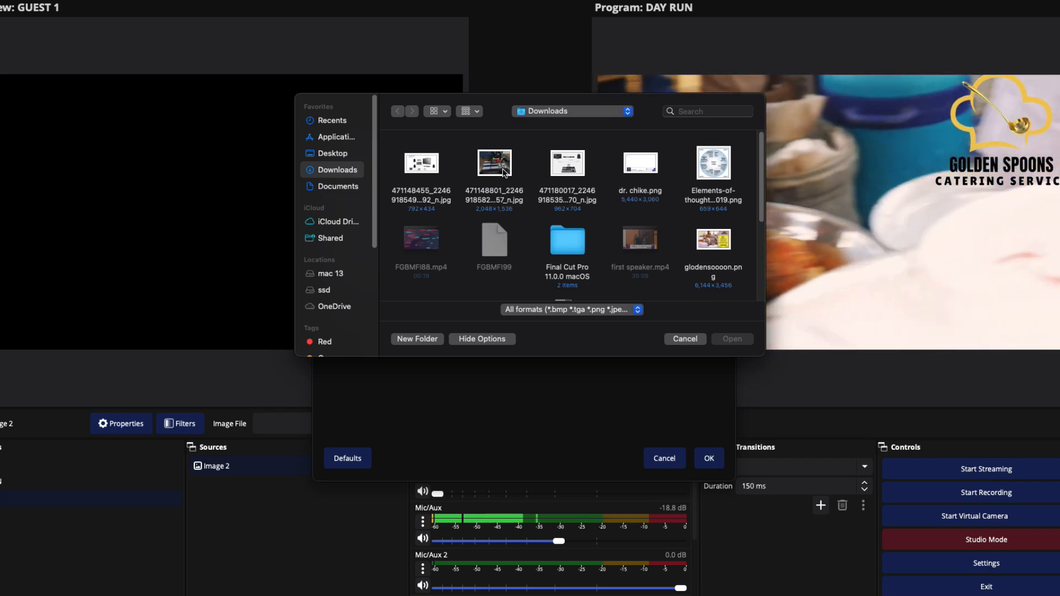
click(504, 173)
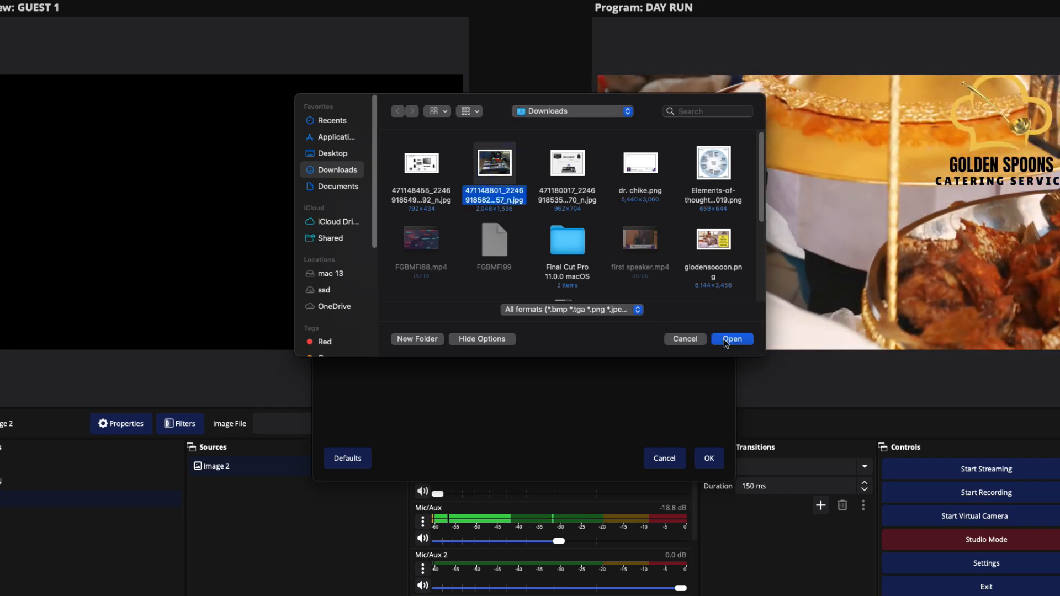
click(725, 339)
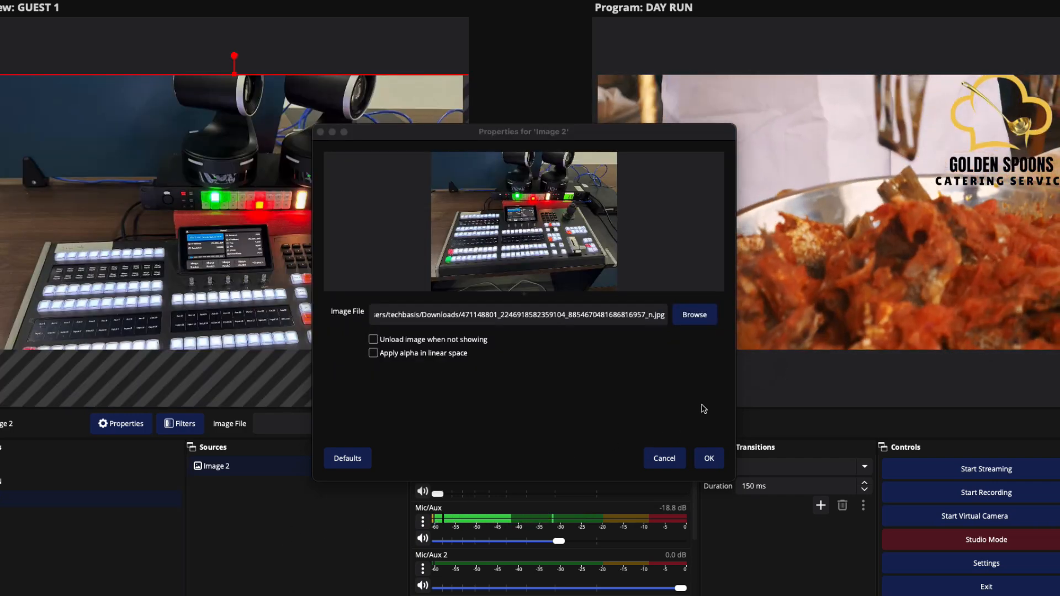
click(709, 458)
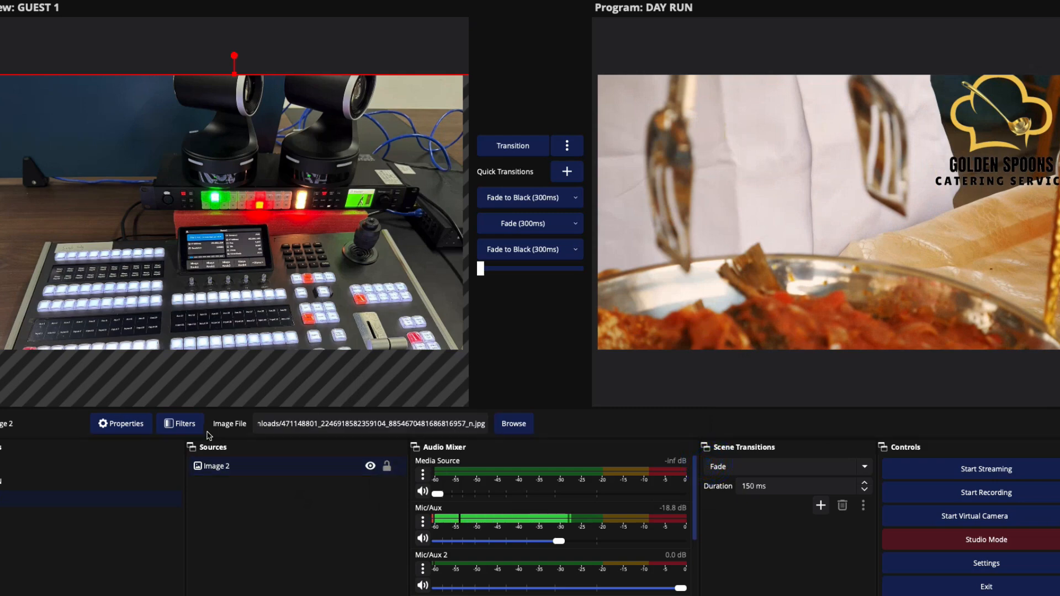
- Paste the copied transform onto Image 2, and enlarge and reposition it so the picture fills the canvas
right_click(220, 471)
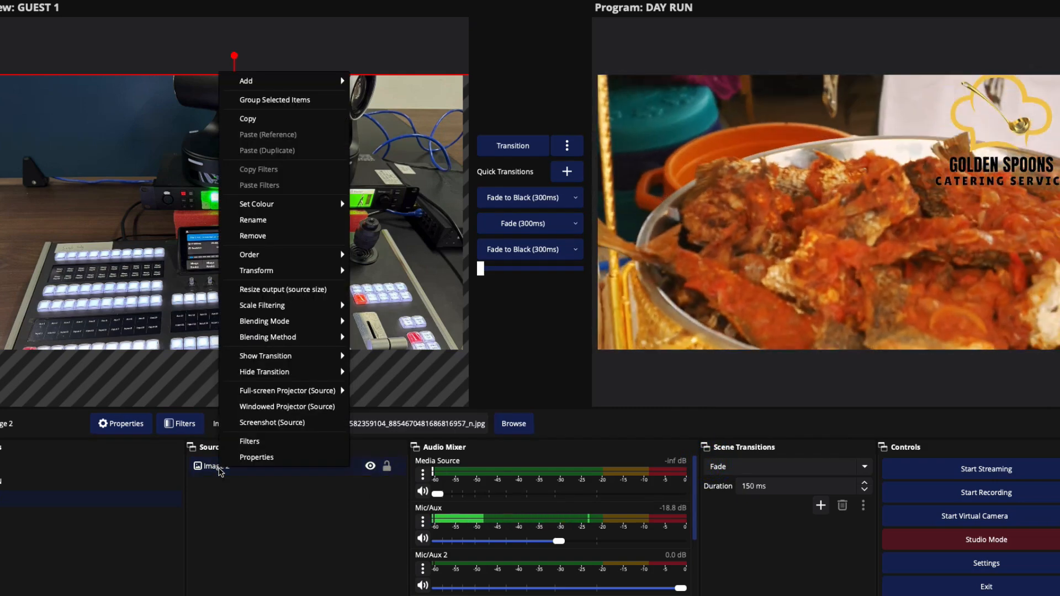
mouse_move(311, 276)
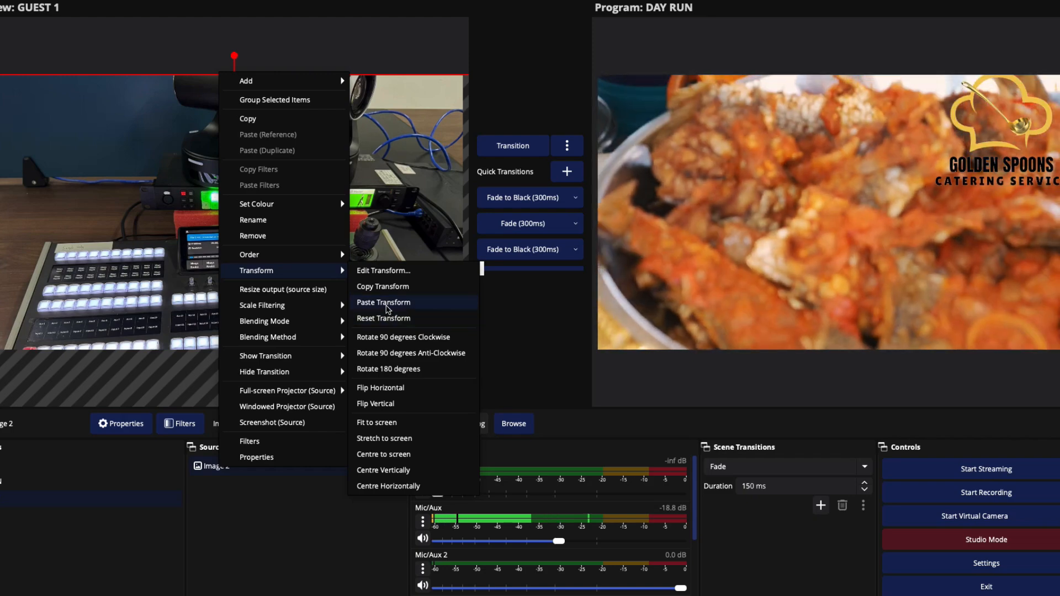
click(389, 310)
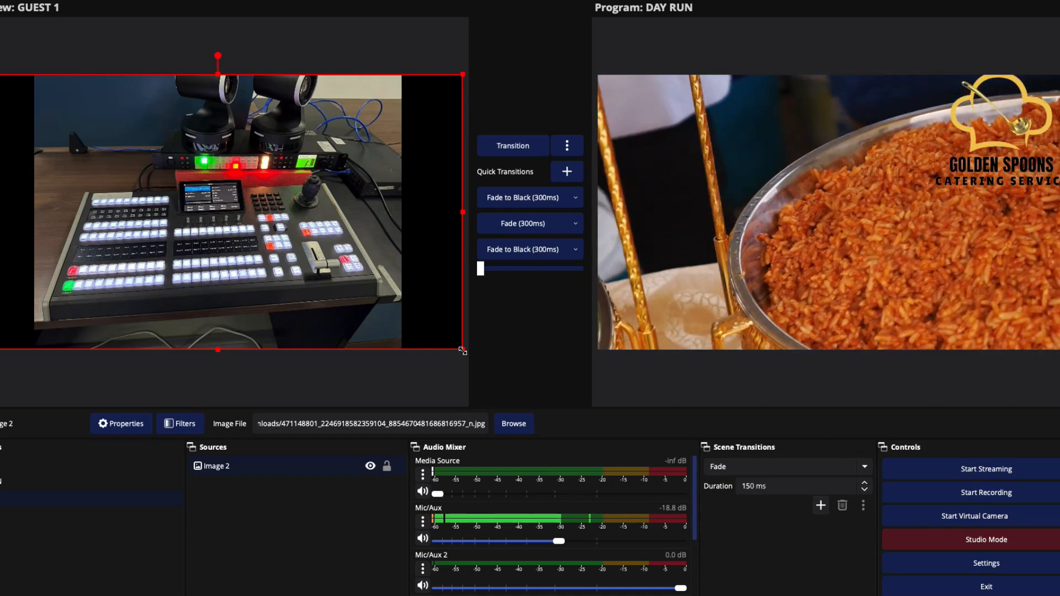
drag(463, 350, 581, 414)
drag(289, 291, 168, 247)
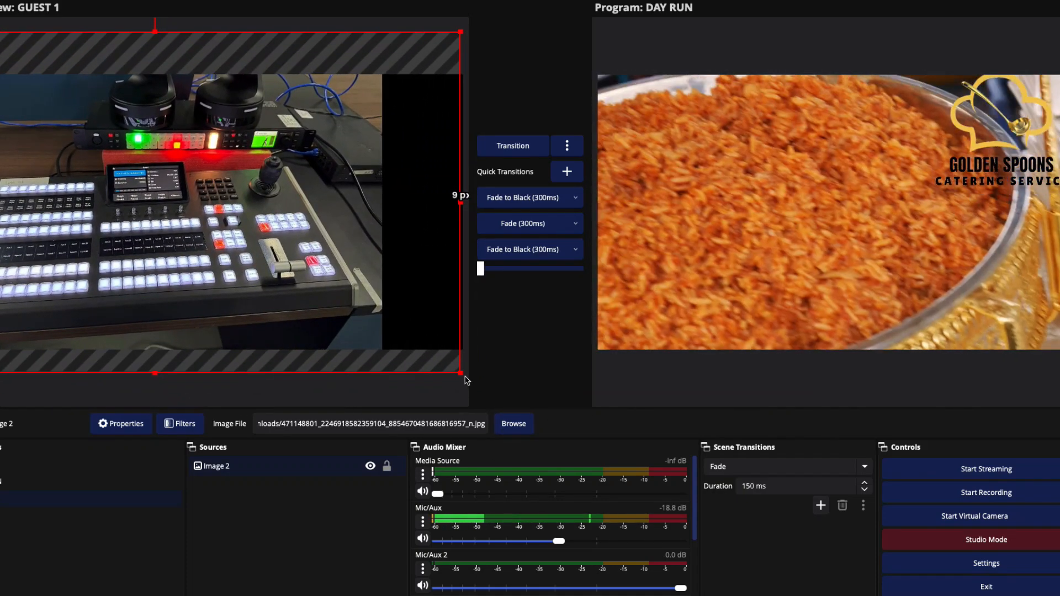
drag(459, 372, 497, 398)
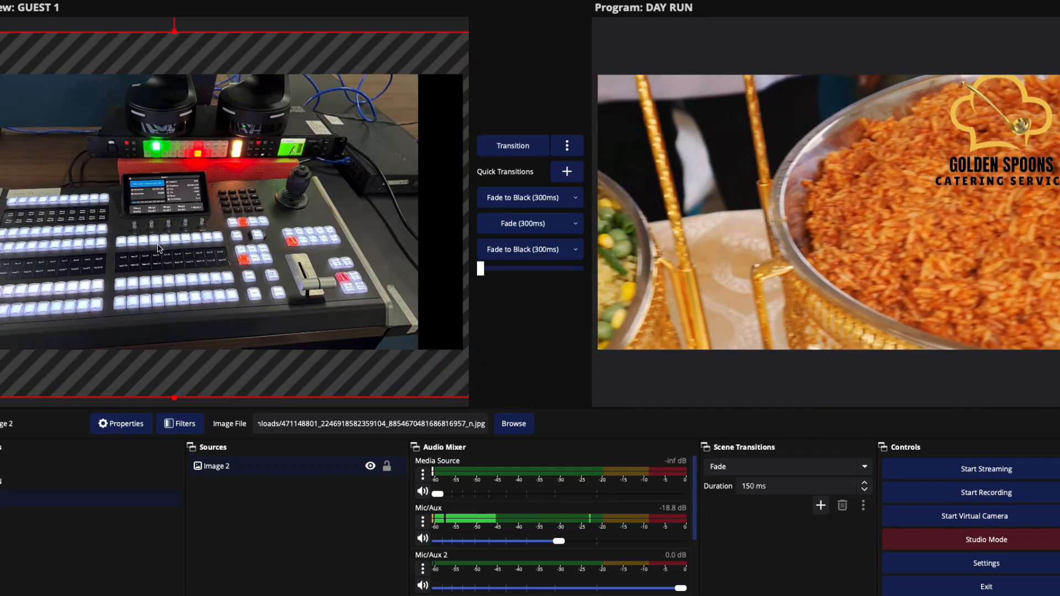
drag(159, 245, 202, 286)
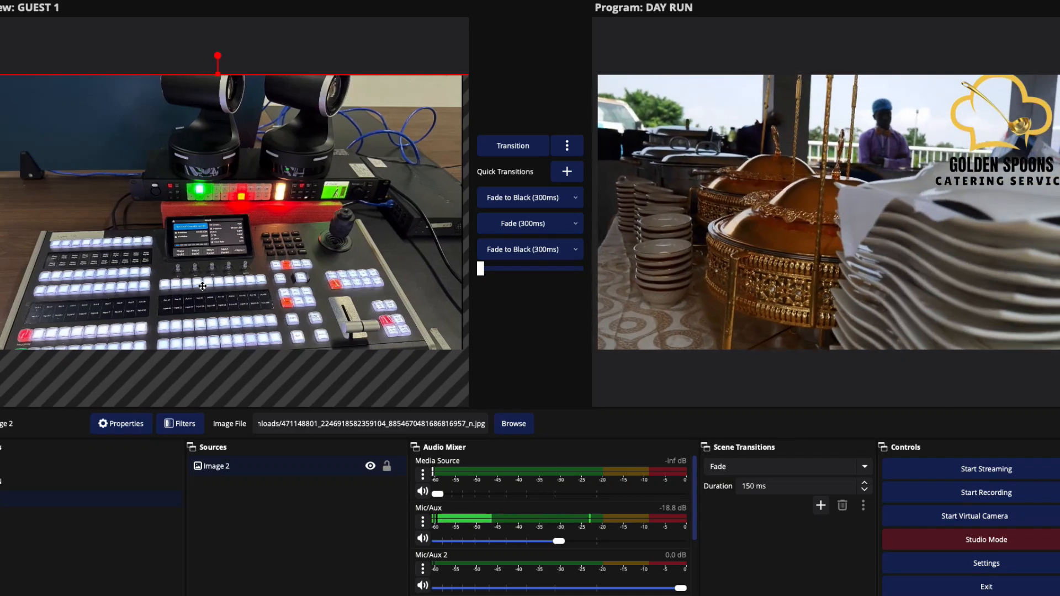
- Send GUEST 1 to program with the Fade to Black (300ms) quick transition and bring GUEST 1 back into preview
click(486, 252)
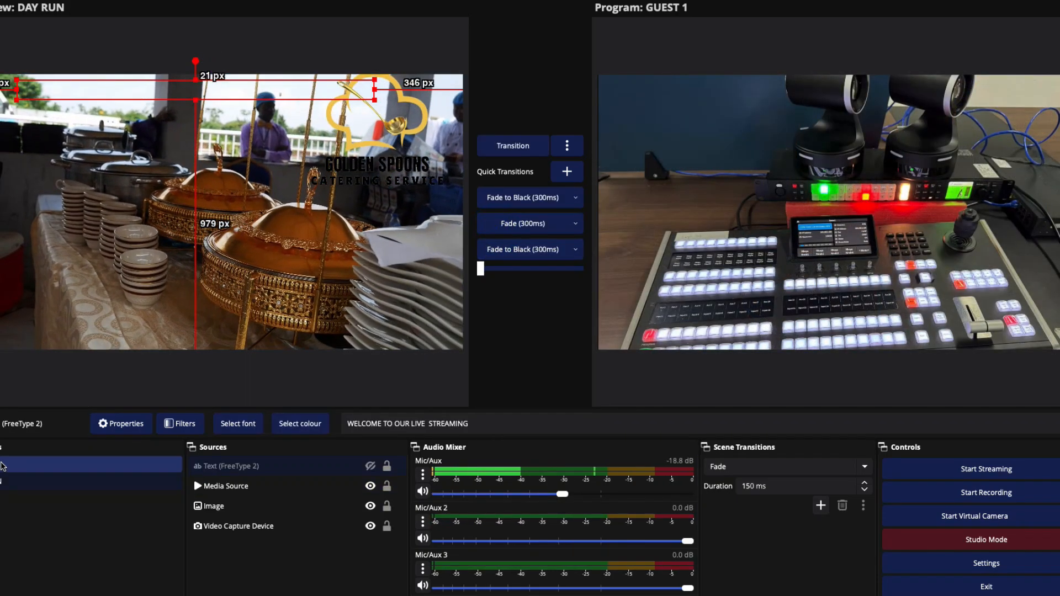
click(9, 499)
click(10, 498)
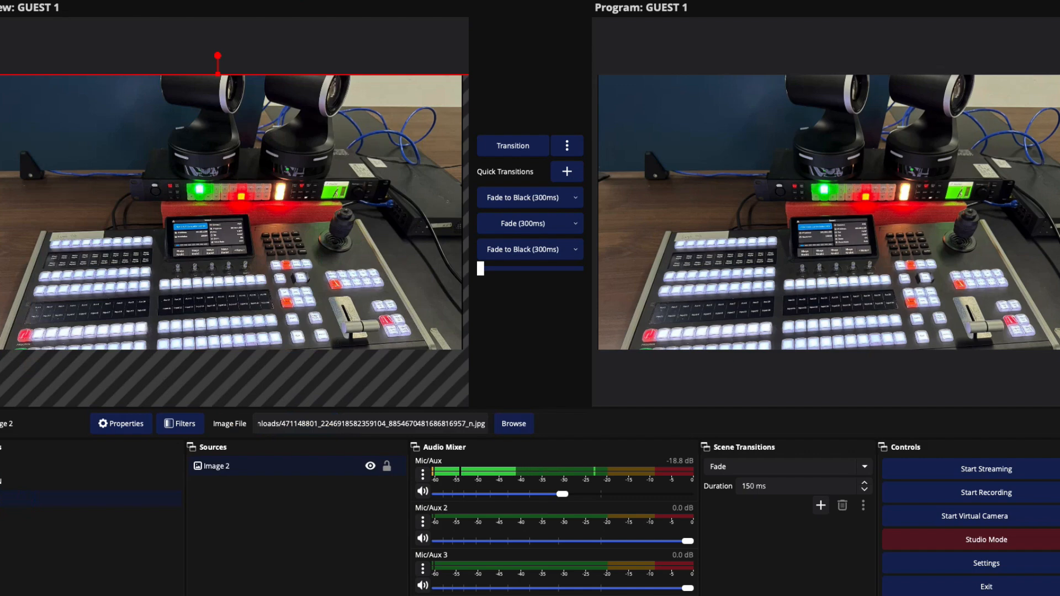
- Add a new Media Source named Media Source 2 that plays FGBMFI88.mp4 from the Downloads folder
click(194, 594)
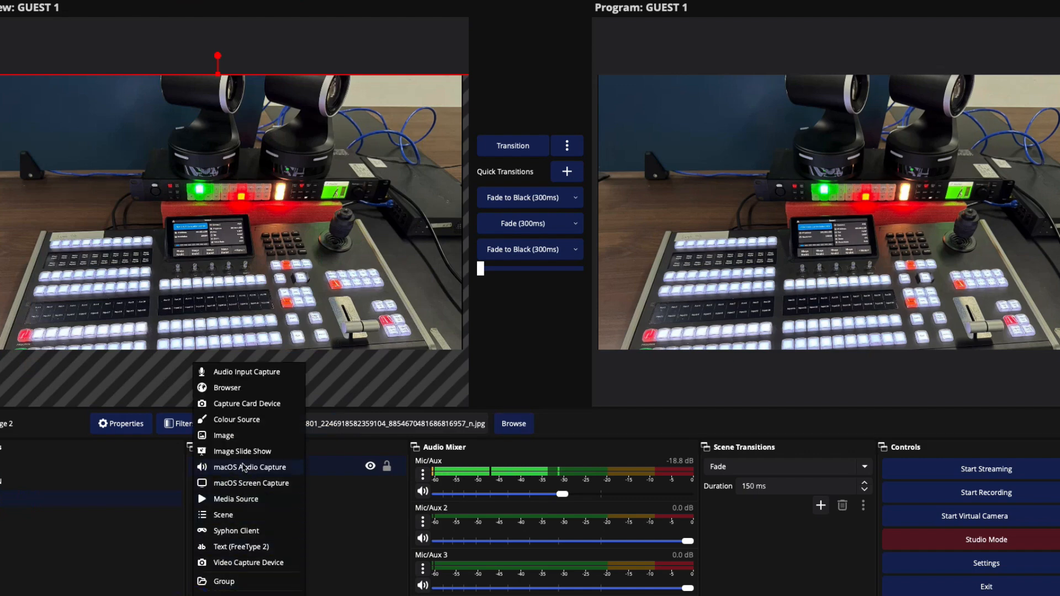
click(238, 500)
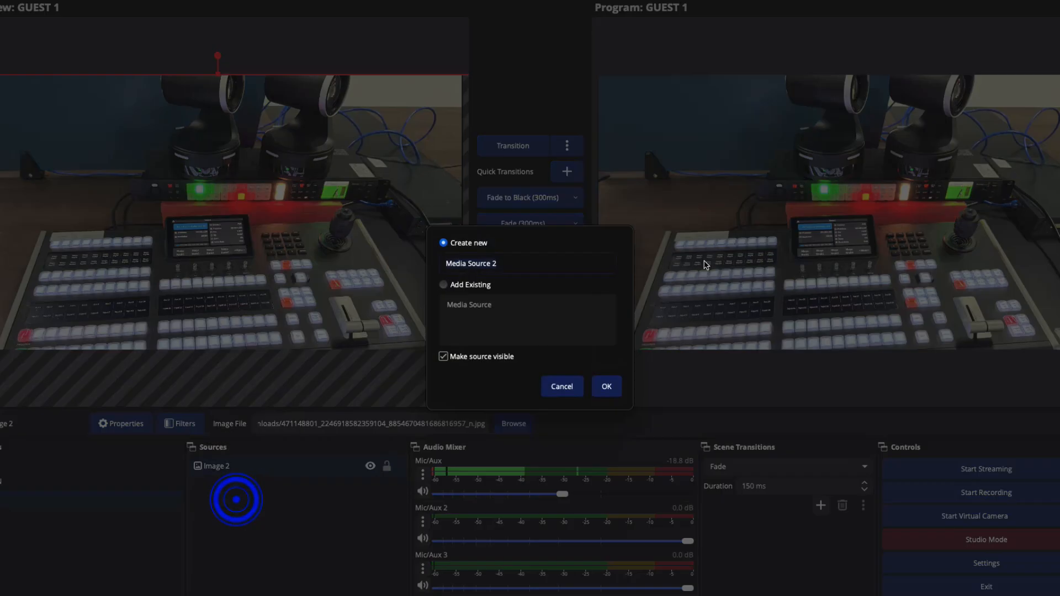
click(607, 389)
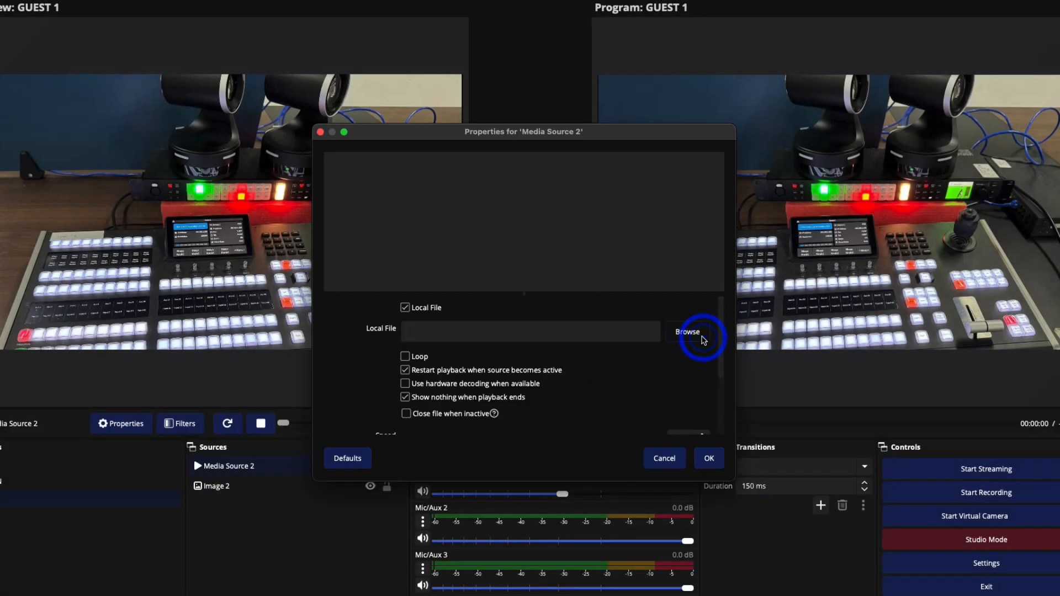
click(687, 332)
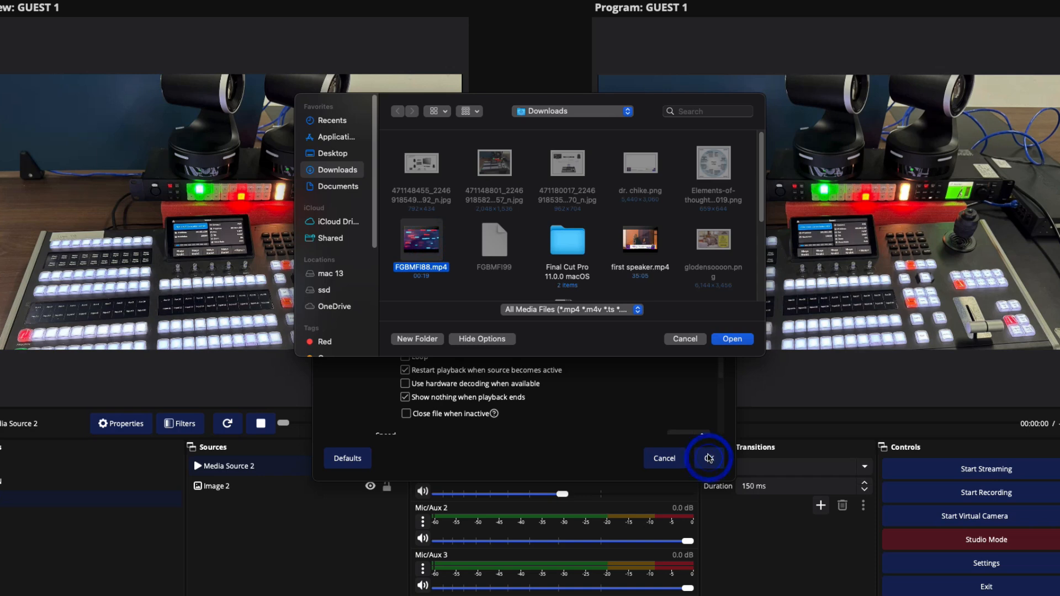
click(740, 339)
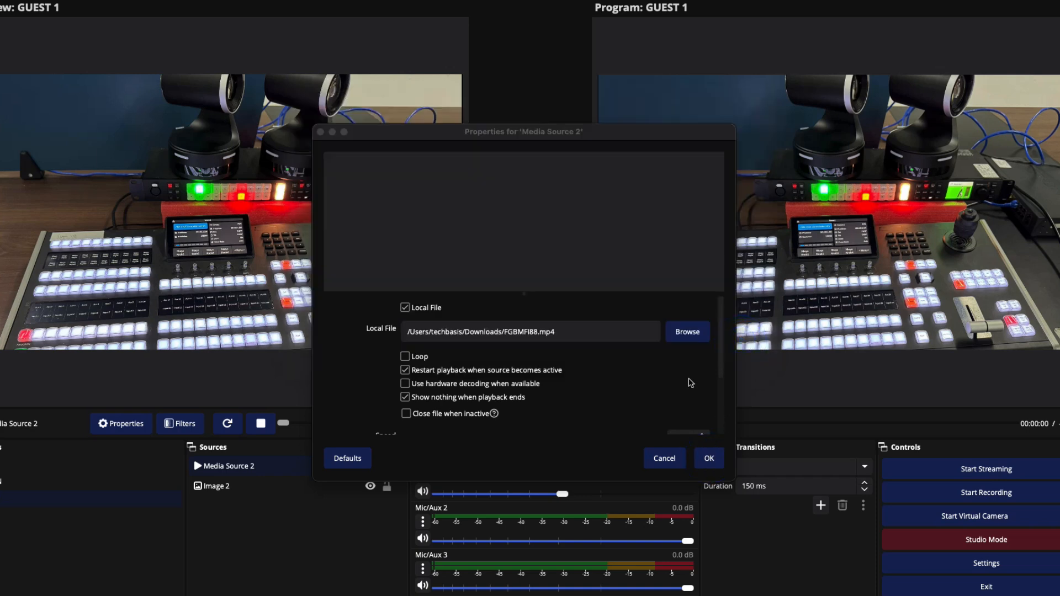
click(711, 461)
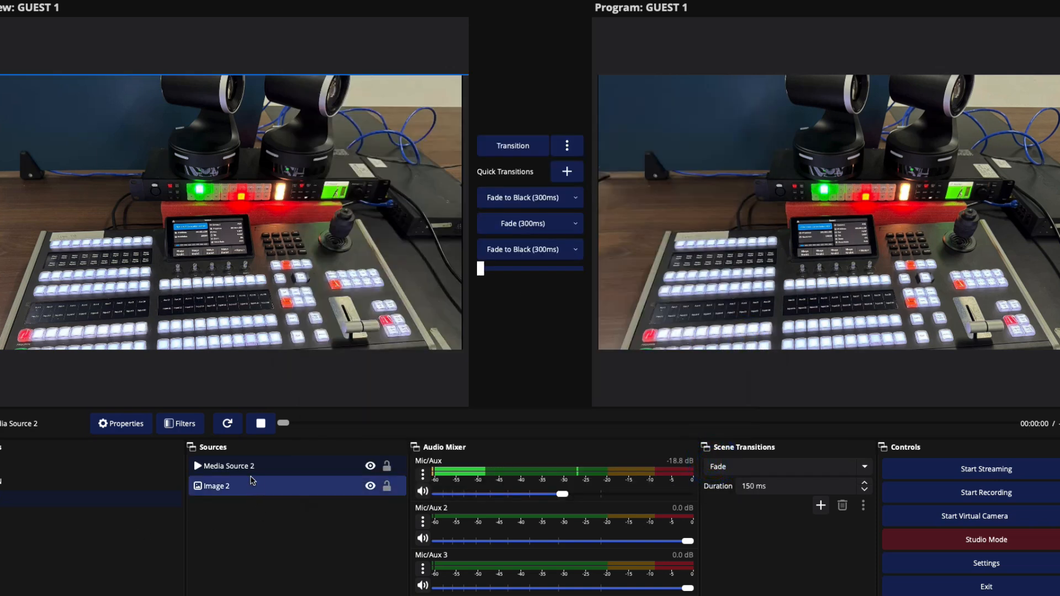
- Paste the copied transform onto Media Source 2
right_click(256, 468)
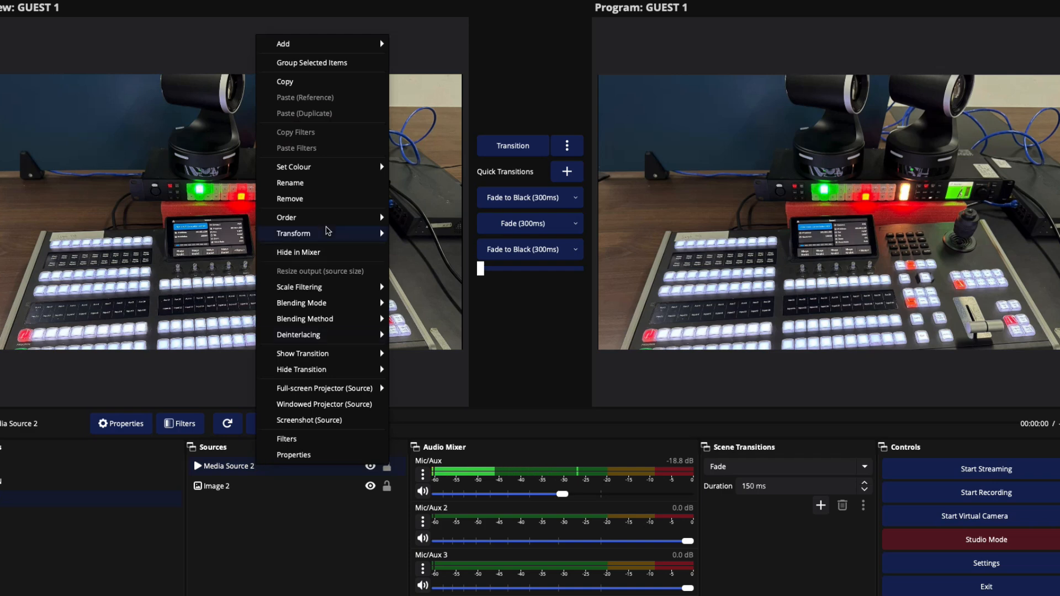
mouse_move(328, 231)
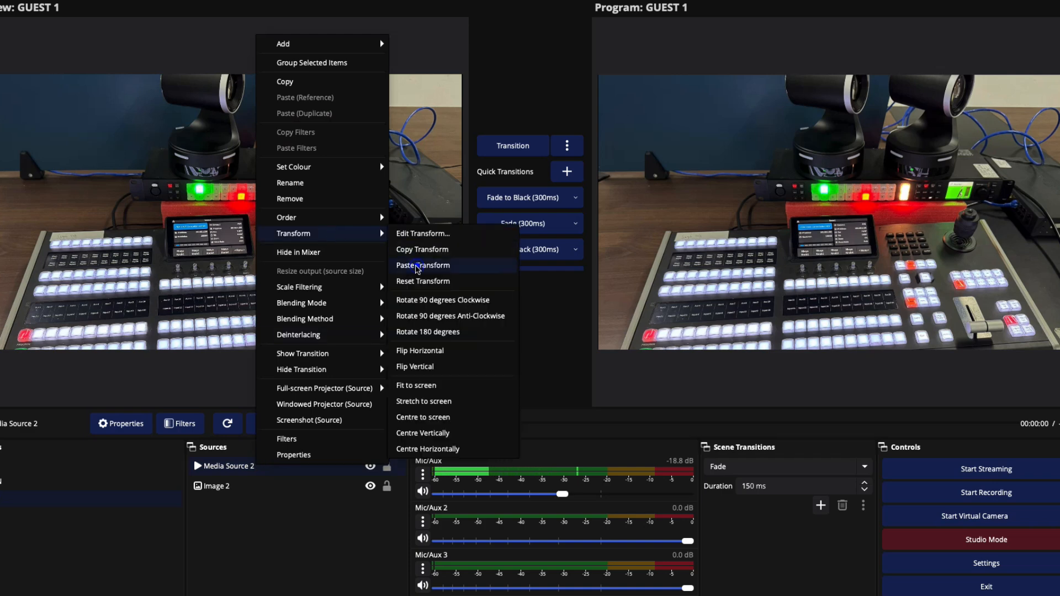
click(417, 267)
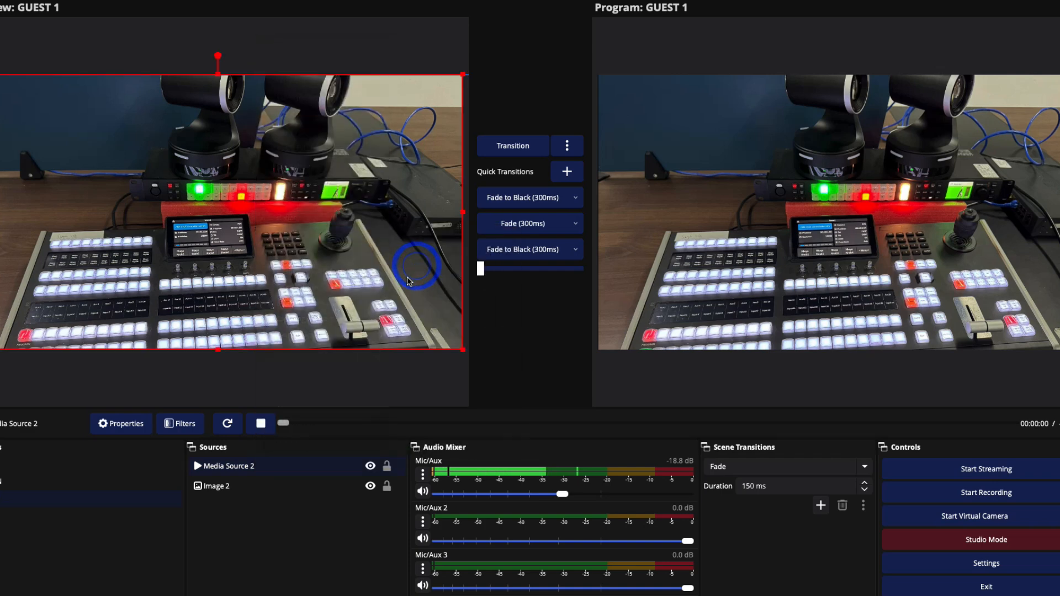
- Update the program with the Fade to Black (300ms) quick transition and lower Media Source 2's volume to -inf dB
click(495, 200)
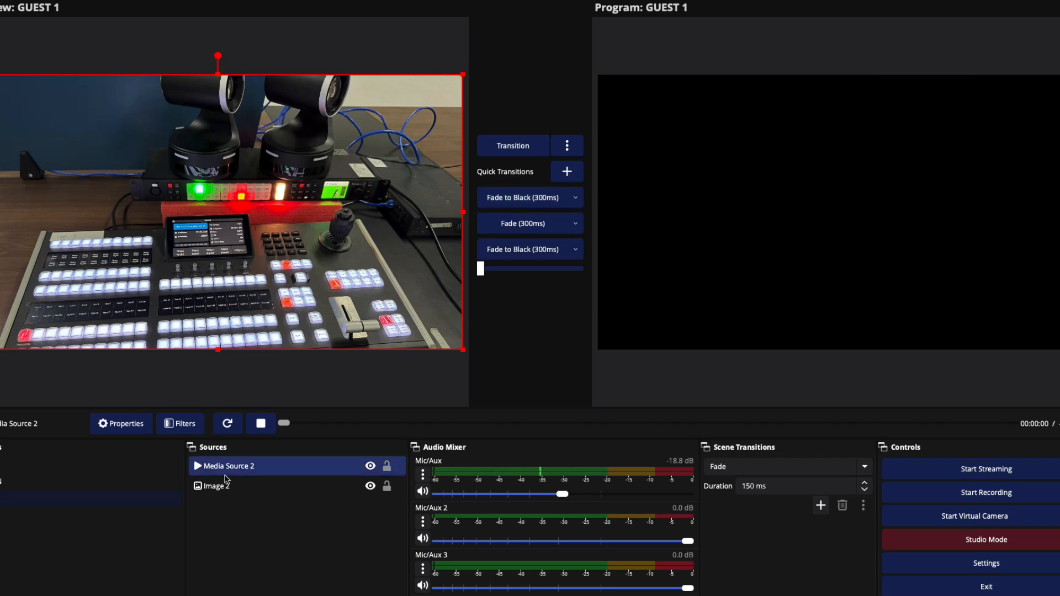
click(218, 487)
click(544, 200)
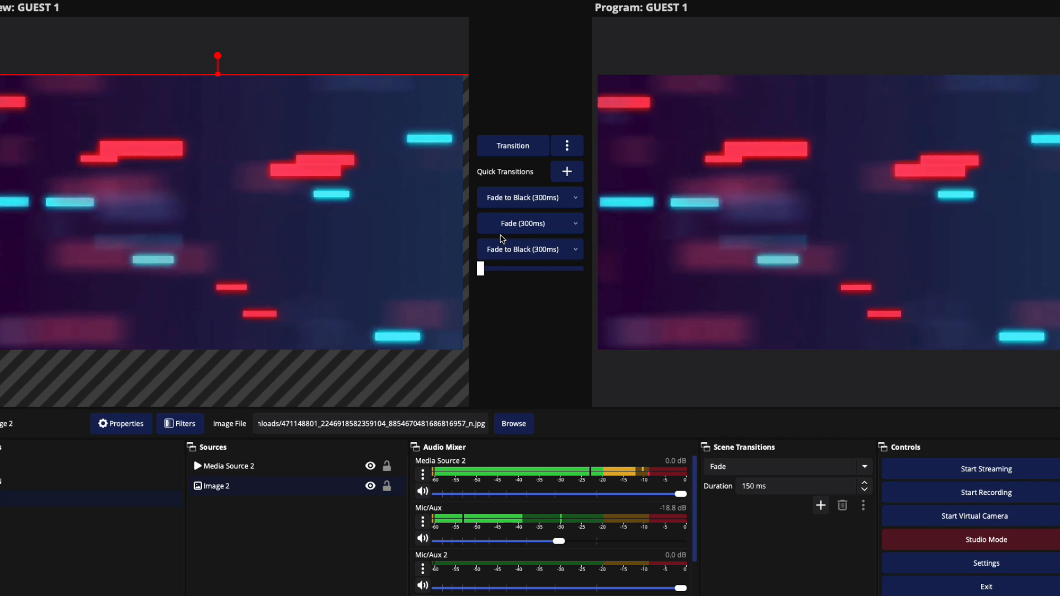
drag(486, 493, 434, 494)
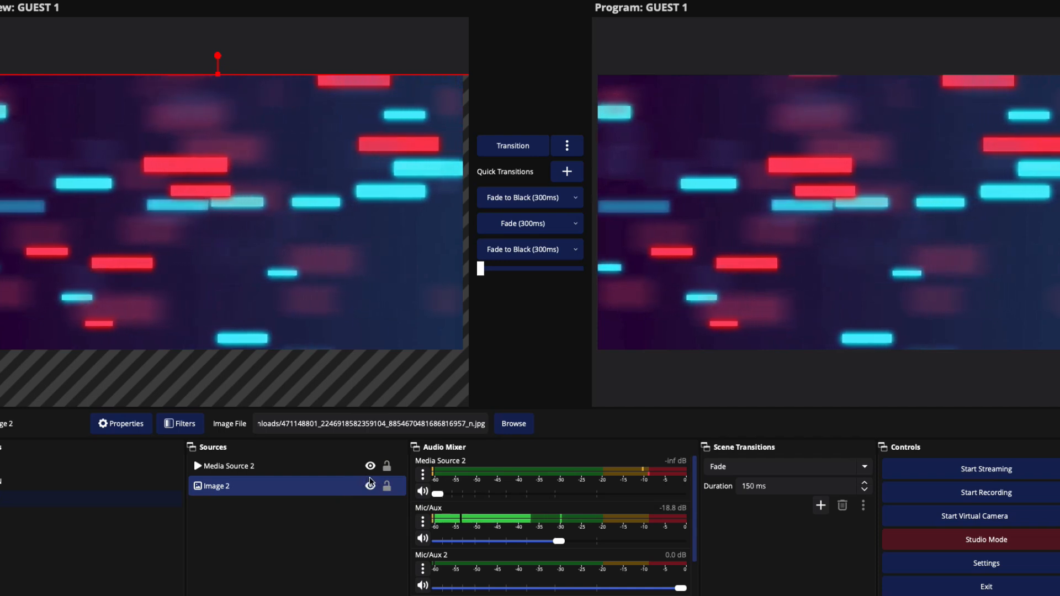
- Try to move Image 2 above Media Source 2 in the source order
click(257, 466)
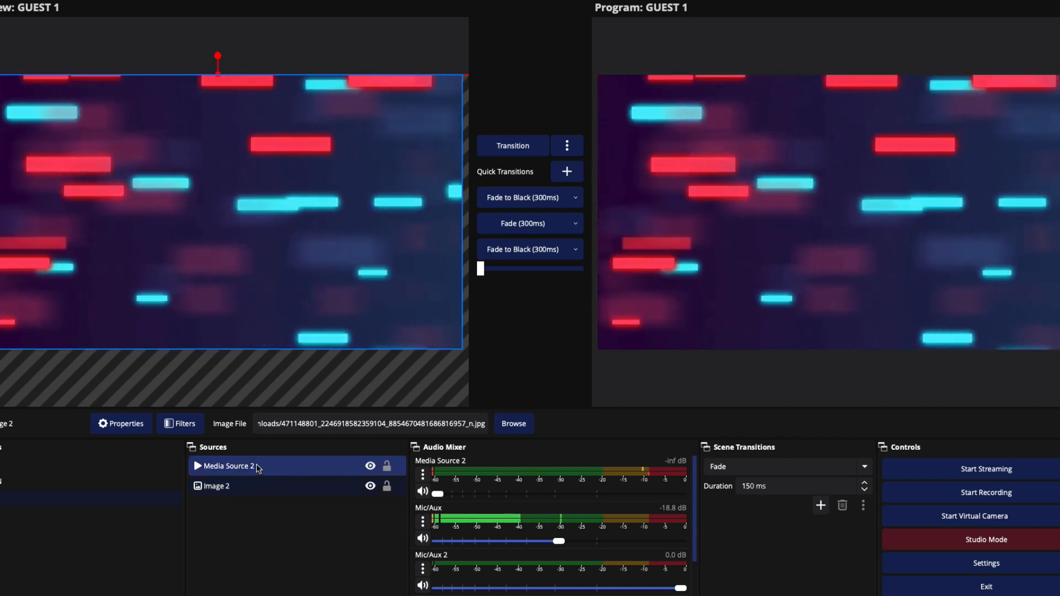
click(252, 489)
drag(252, 491, 255, 469)
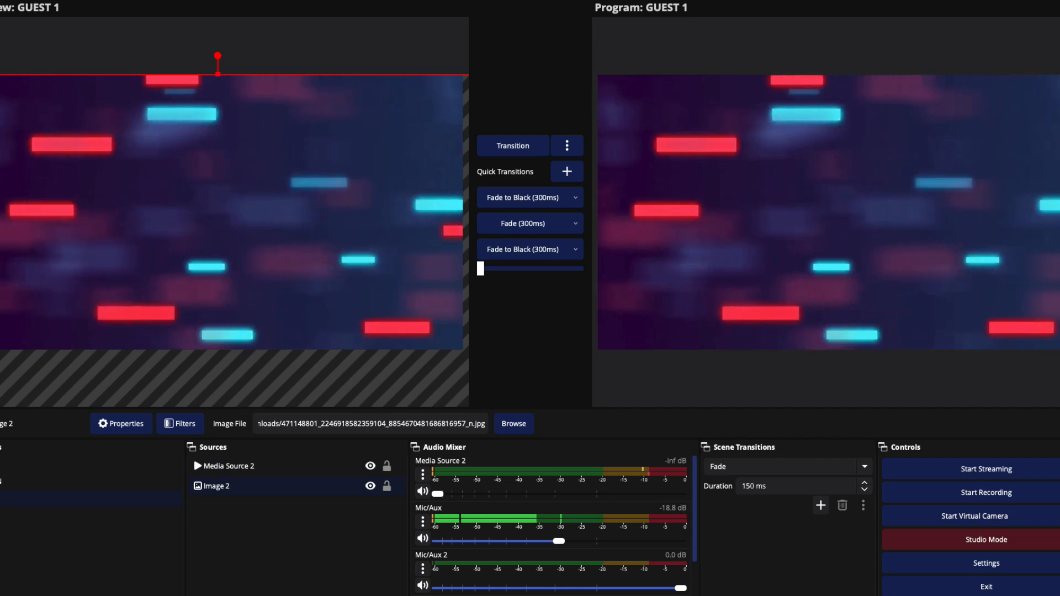
- Add a new Image source named Image 3 and load techbasis logo.png from the Documents folder
click(200, 595)
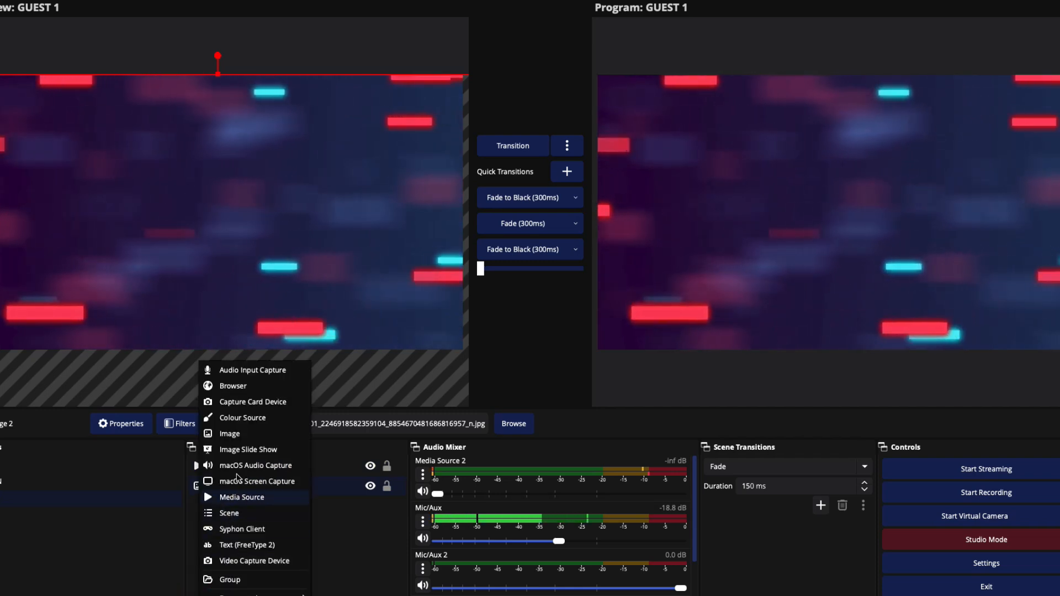
click(230, 435)
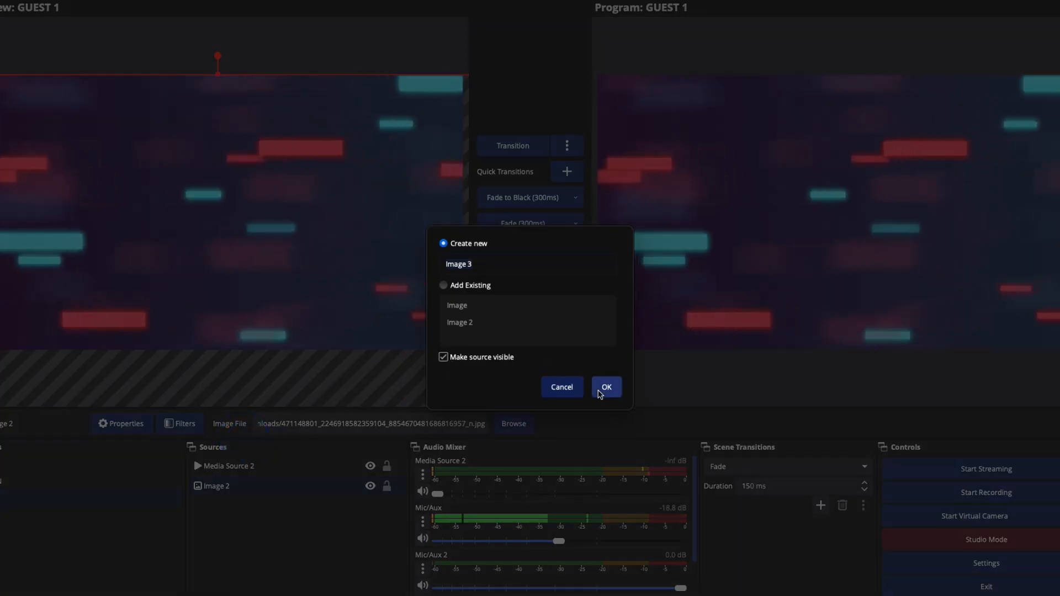
click(605, 387)
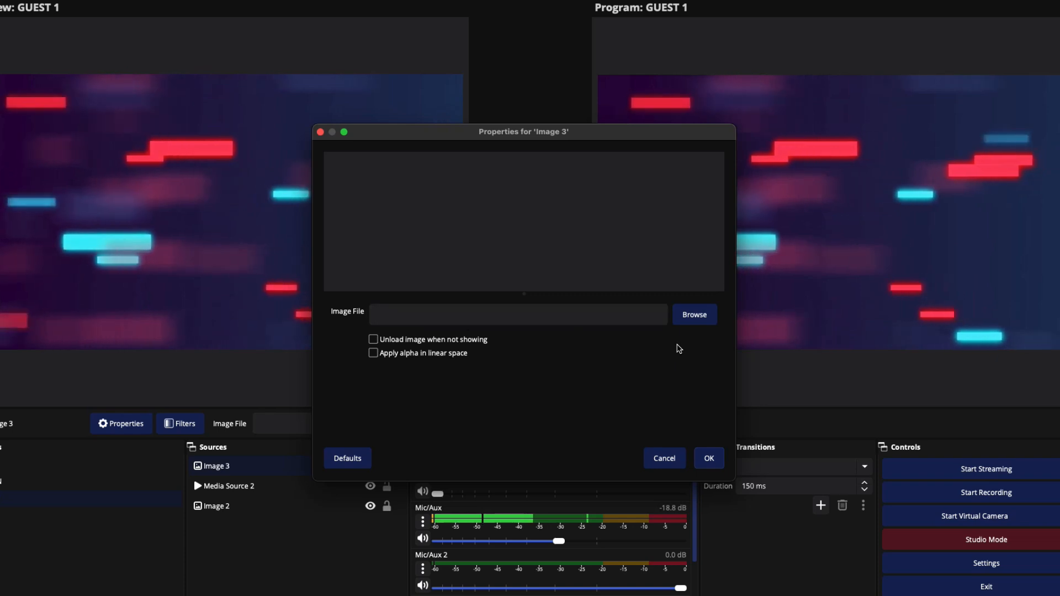
click(701, 316)
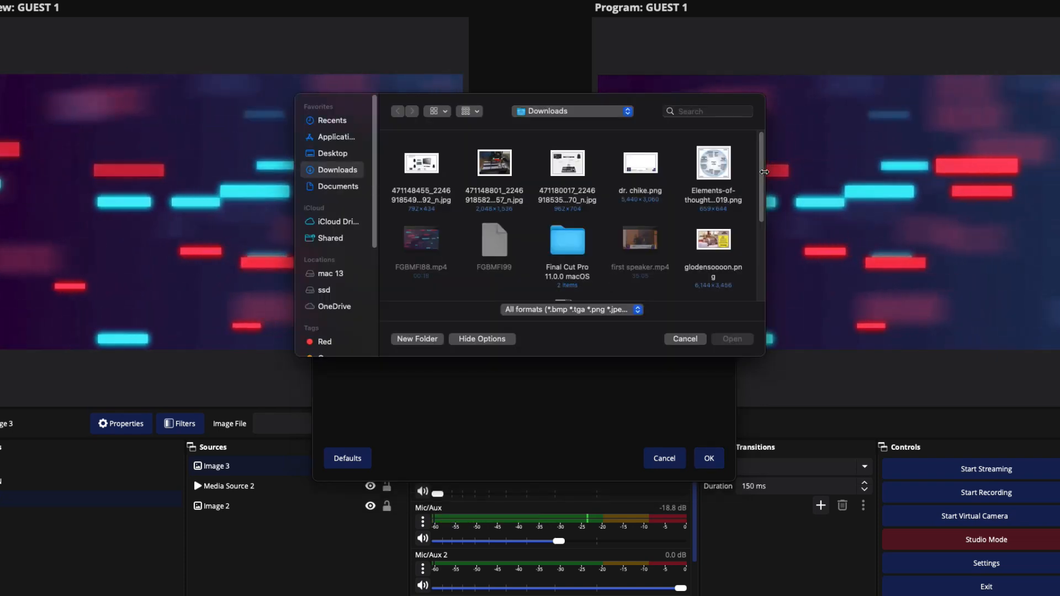
drag(762, 149, 758, 206)
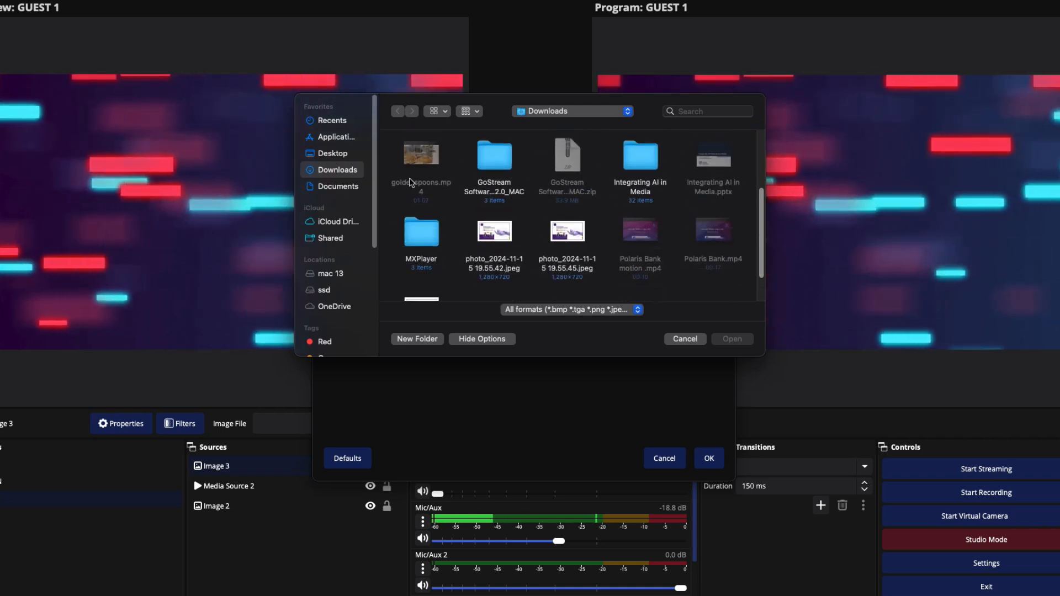
click(327, 191)
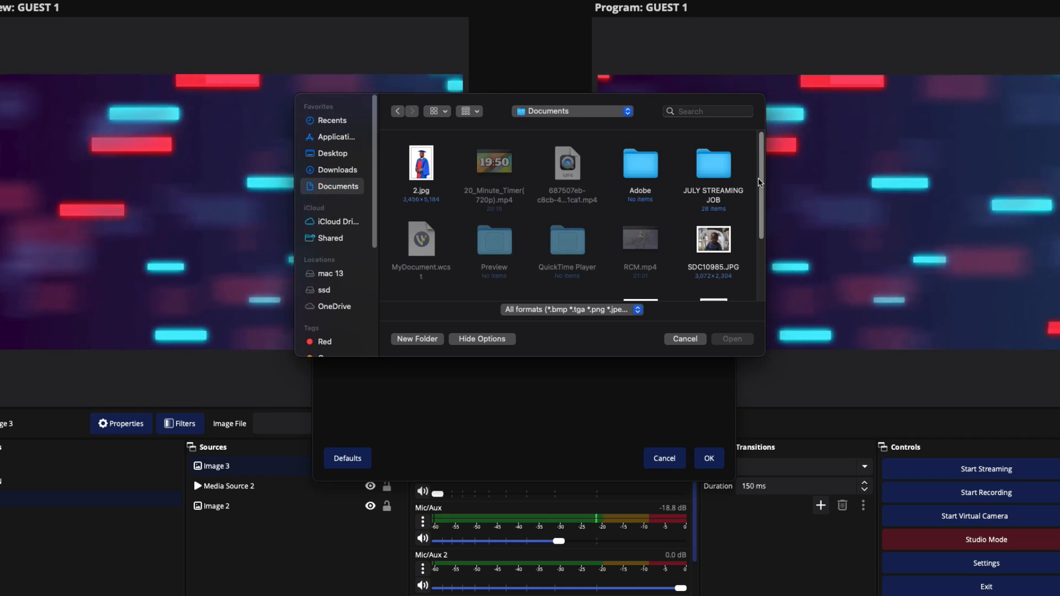
scroll(755, 232, down, 5)
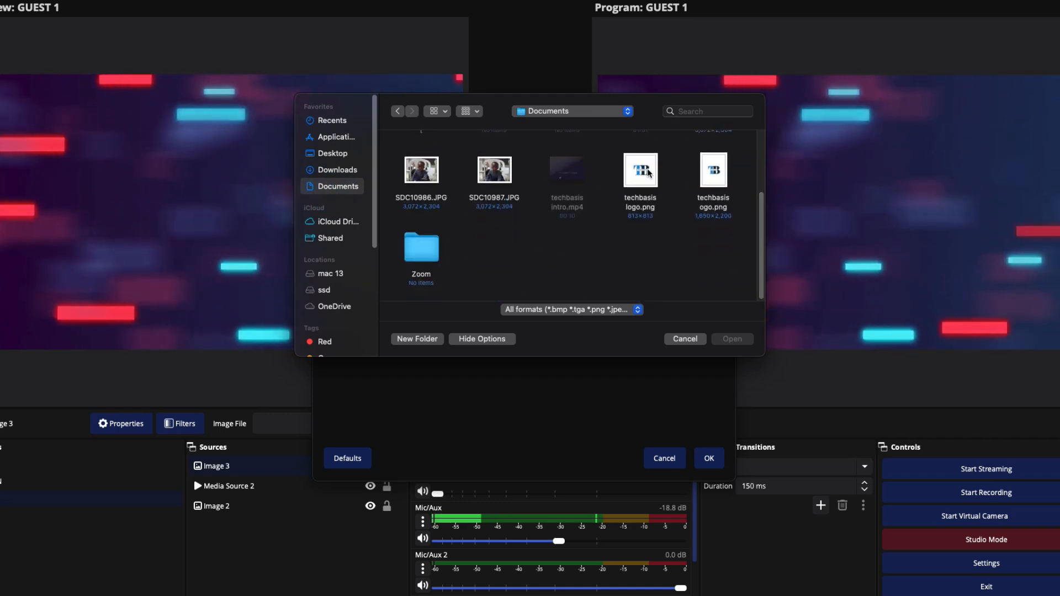
drag(743, 248, 642, 164)
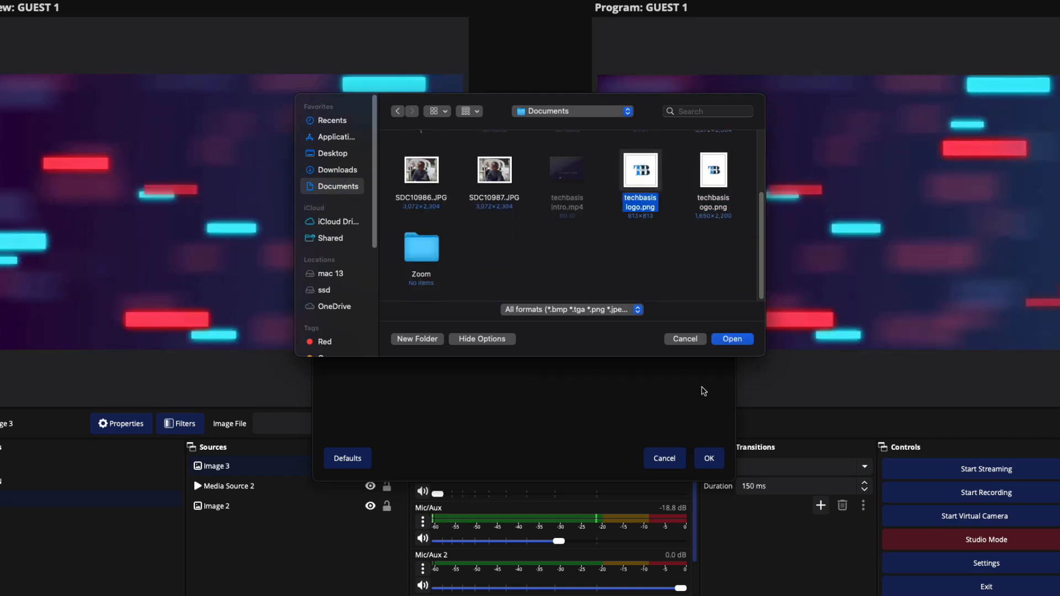
click(730, 340)
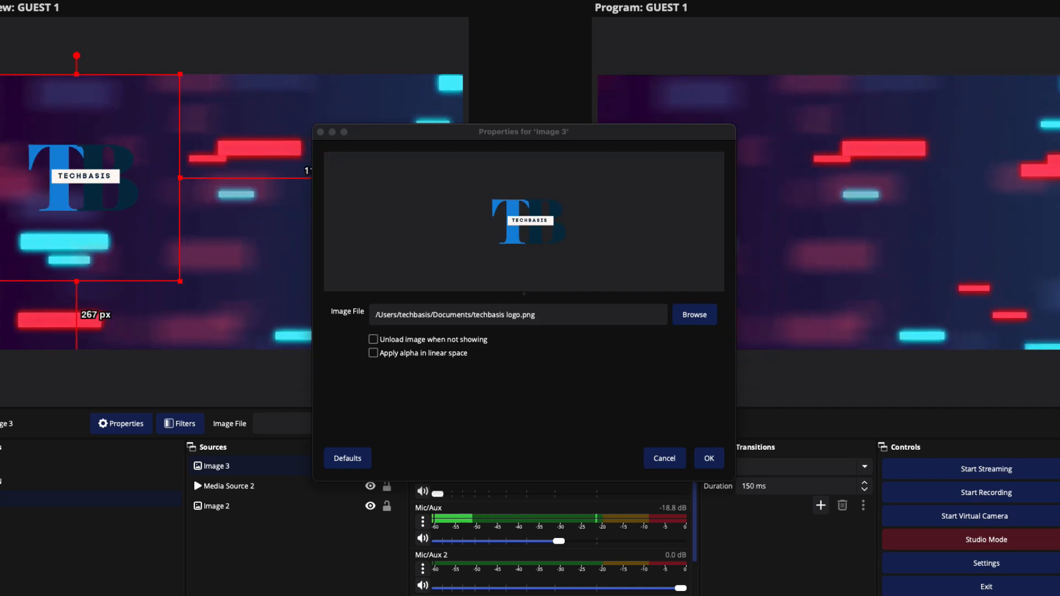
- Shrink and crop the techbasis logo in the preview's upper-left corner and accept the Image 3 properties
drag(182, 283, 136, 236)
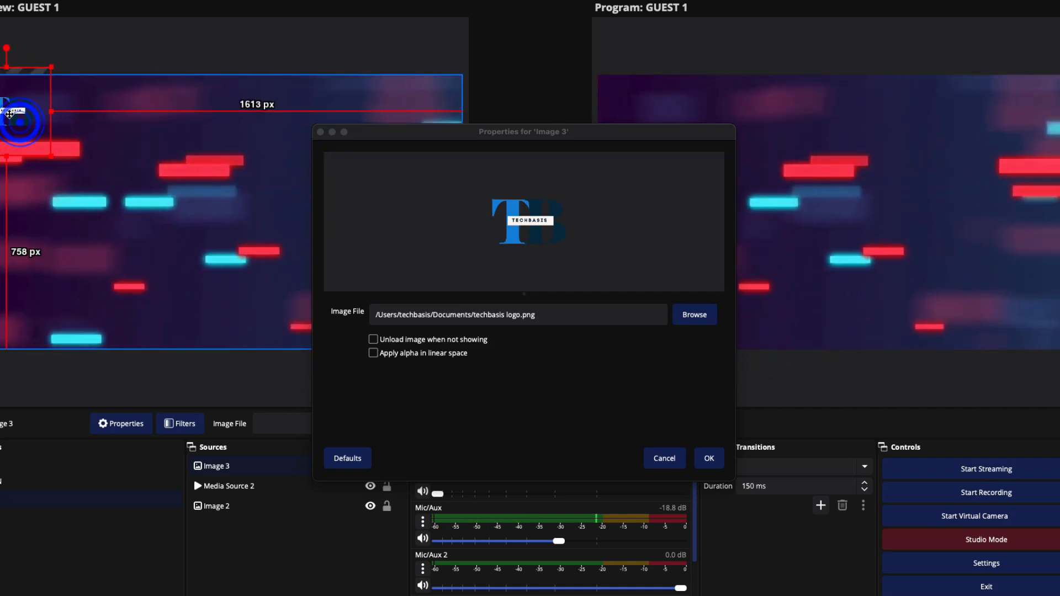
mouse_move(10, 110)
mouse_down()
mouse_move(18, 138)
mouse_move(25, 123)
mouse_move(10, 112)
mouse_move(28, 124)
mouse_move(21, 107)
mouse_move(24, 119)
mouse_up()
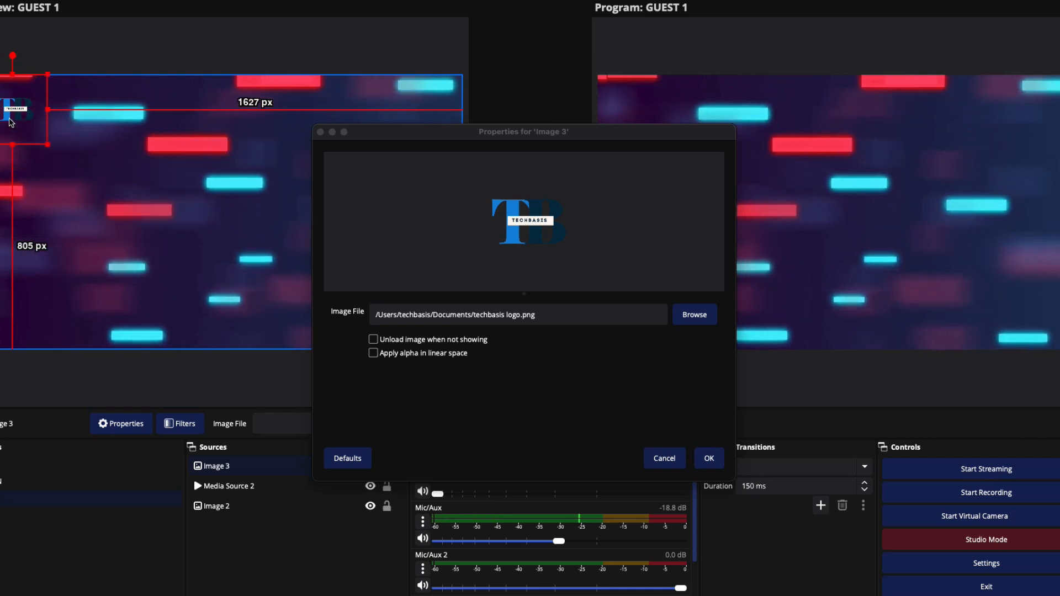
drag(0, 109, 0, 110)
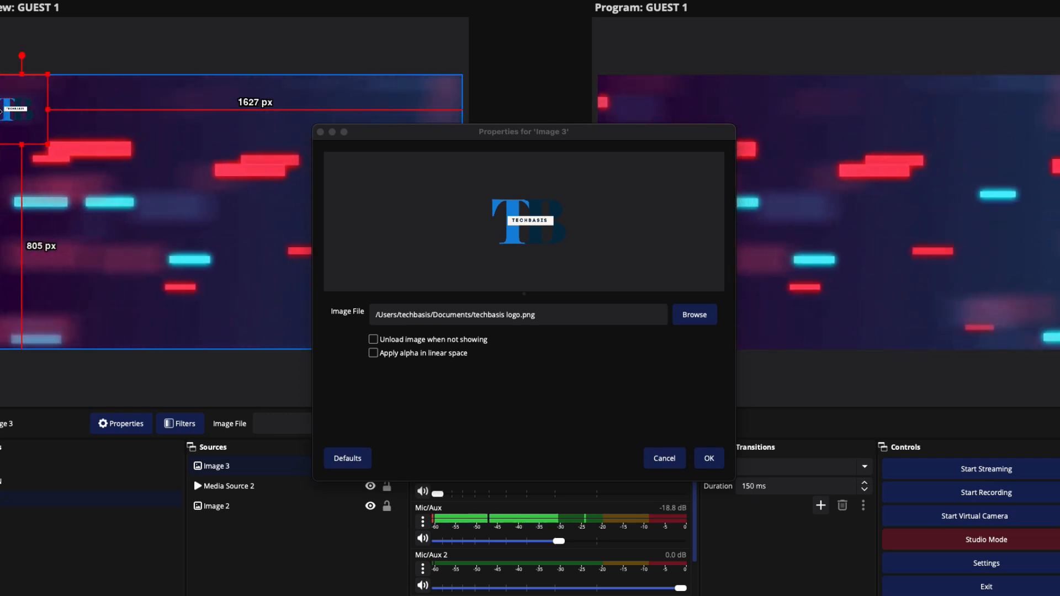
drag(36, 109, 18, 125)
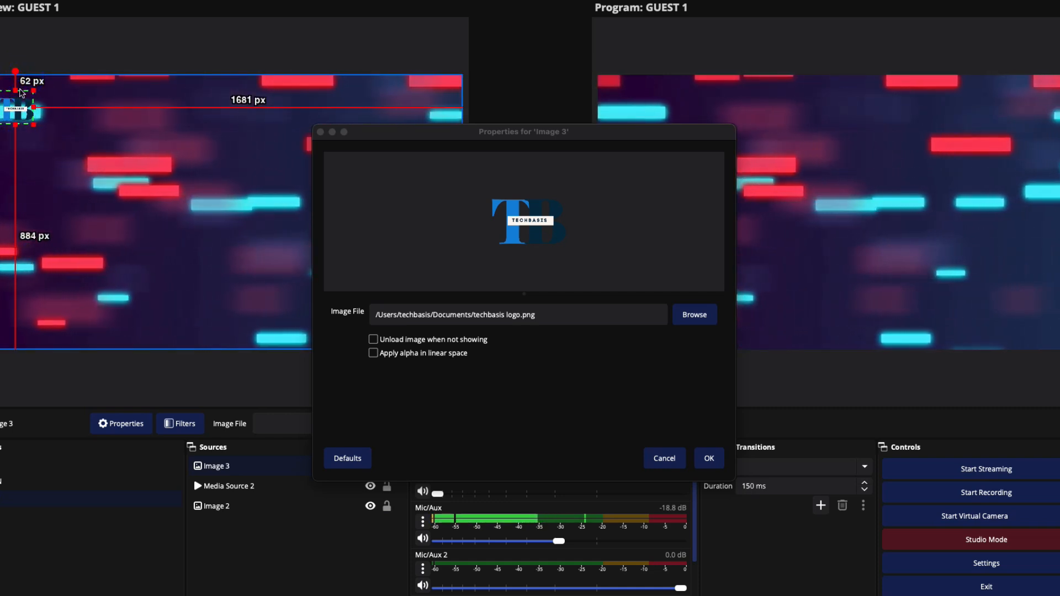
click(48, 126)
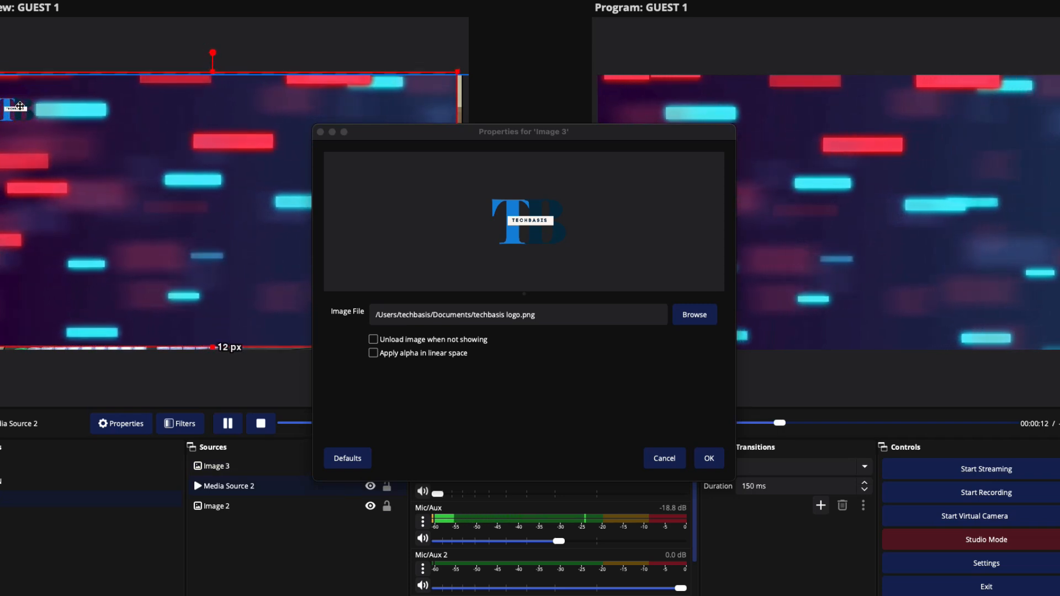
click(18, 111)
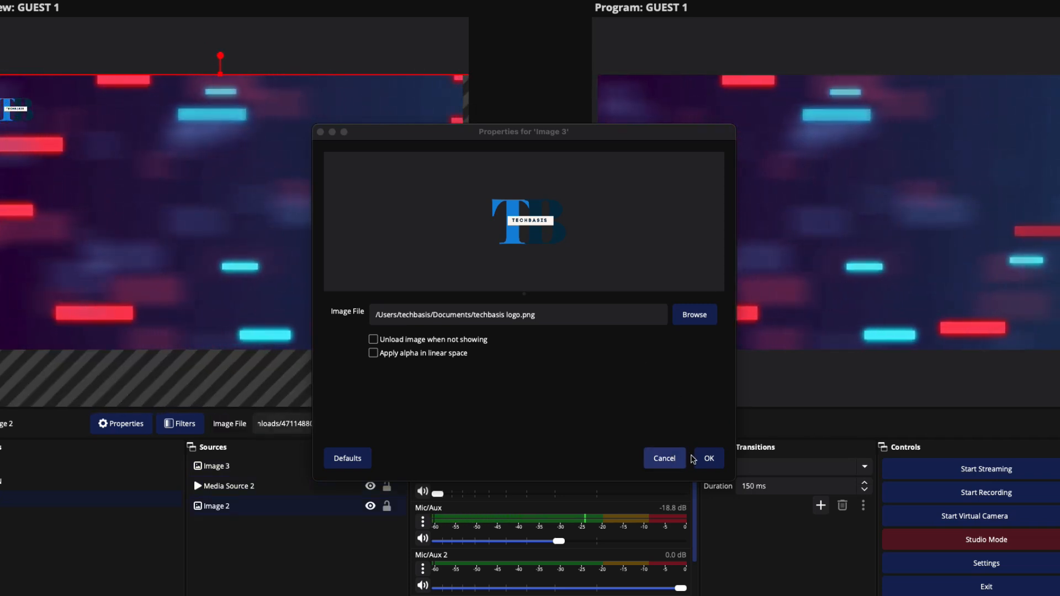
click(696, 460)
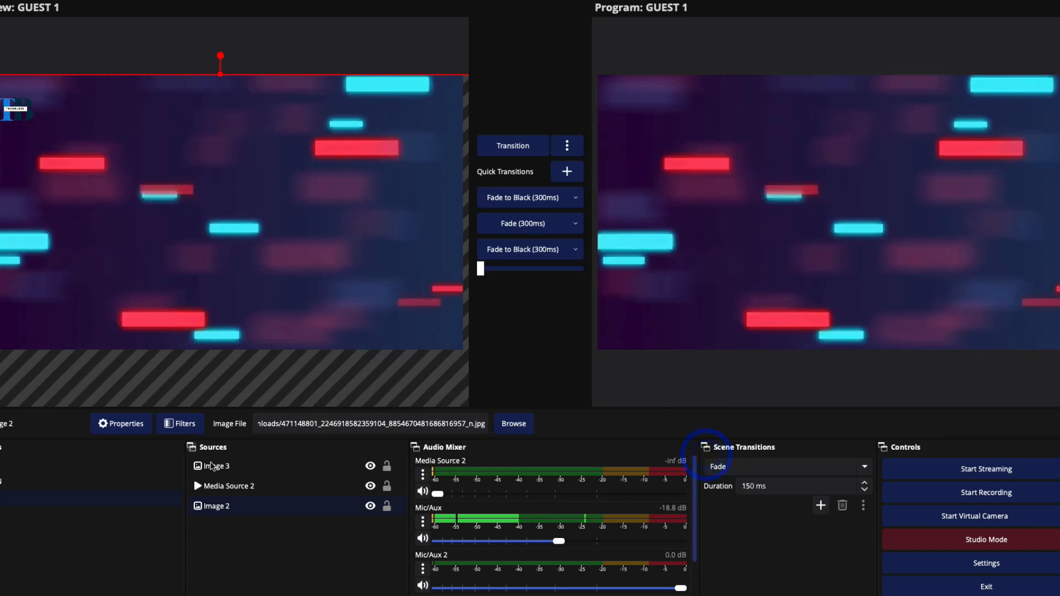
- Move the Image 3 logo closer to the upper-left corner, about 14 px below the top edge, and update the program with Fade (300ms)
click(212, 466)
drag(10, 113, 0, 101)
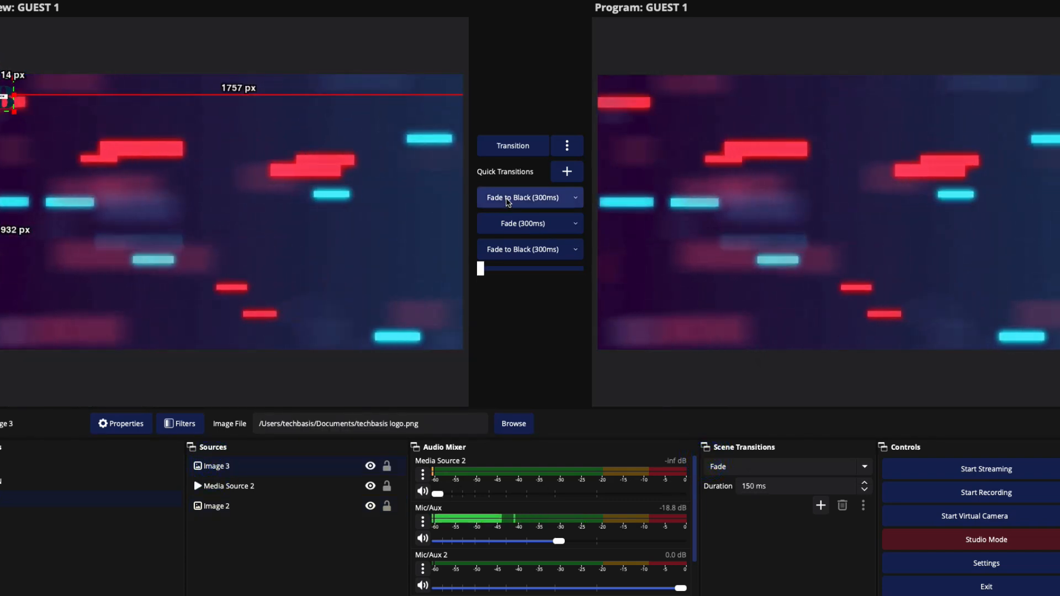
click(518, 223)
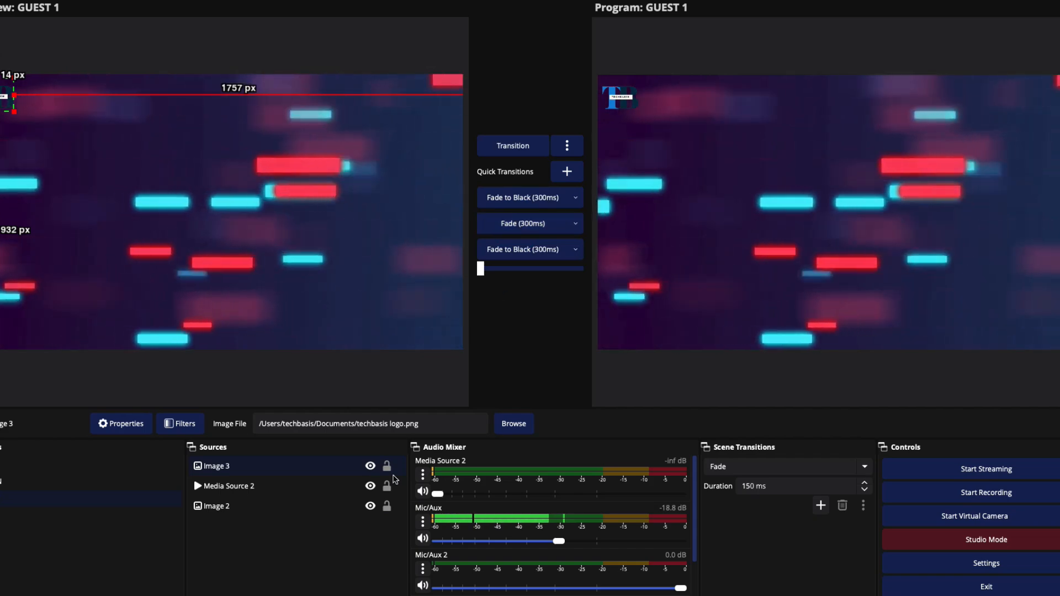
- Add a new Image source named Image 4 to the GUEST 1 scene
click(225, 590)
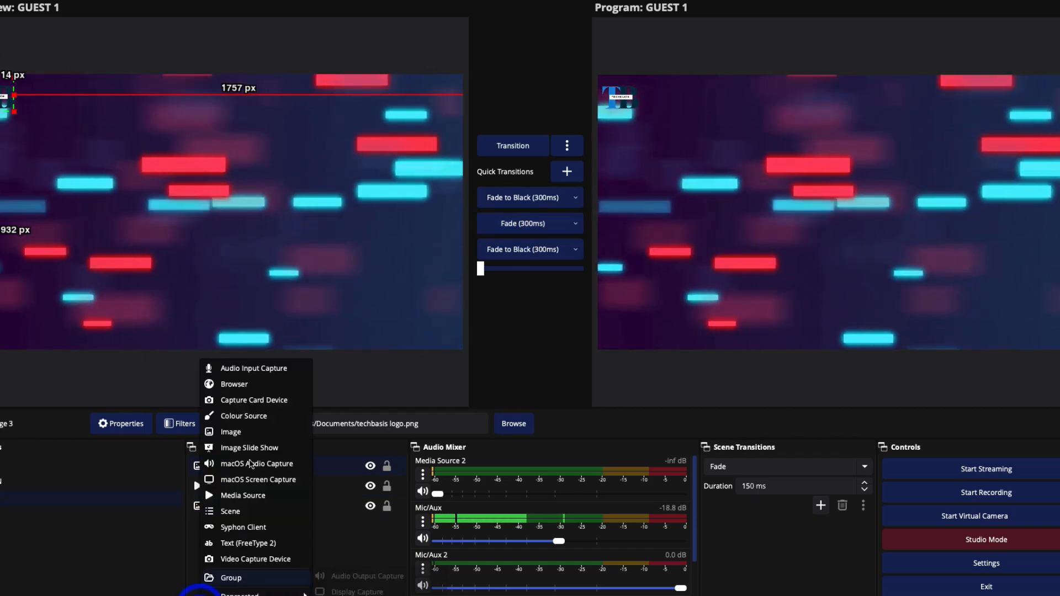
click(256, 436)
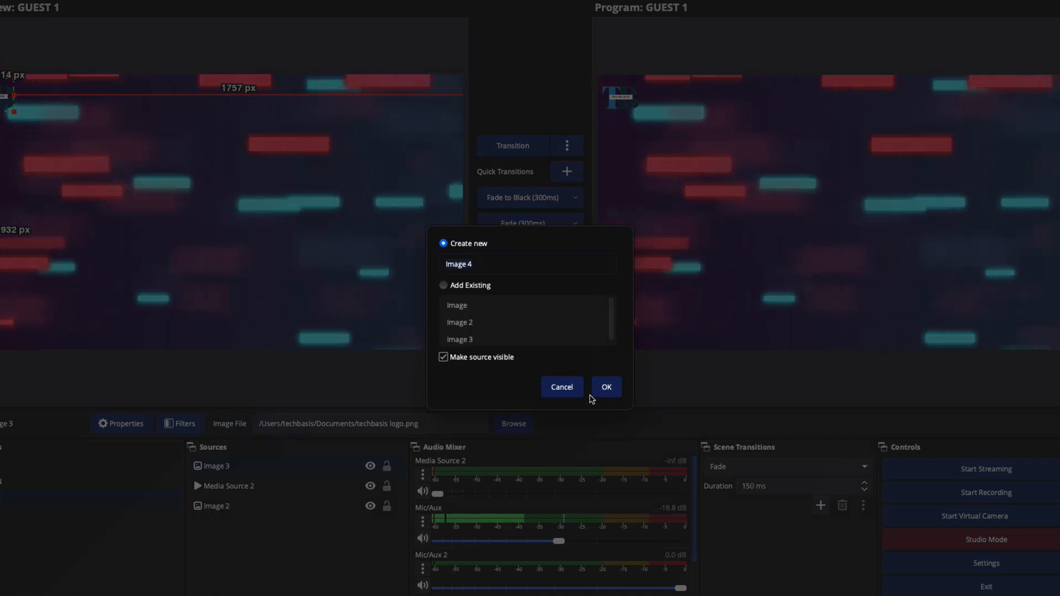
click(606, 389)
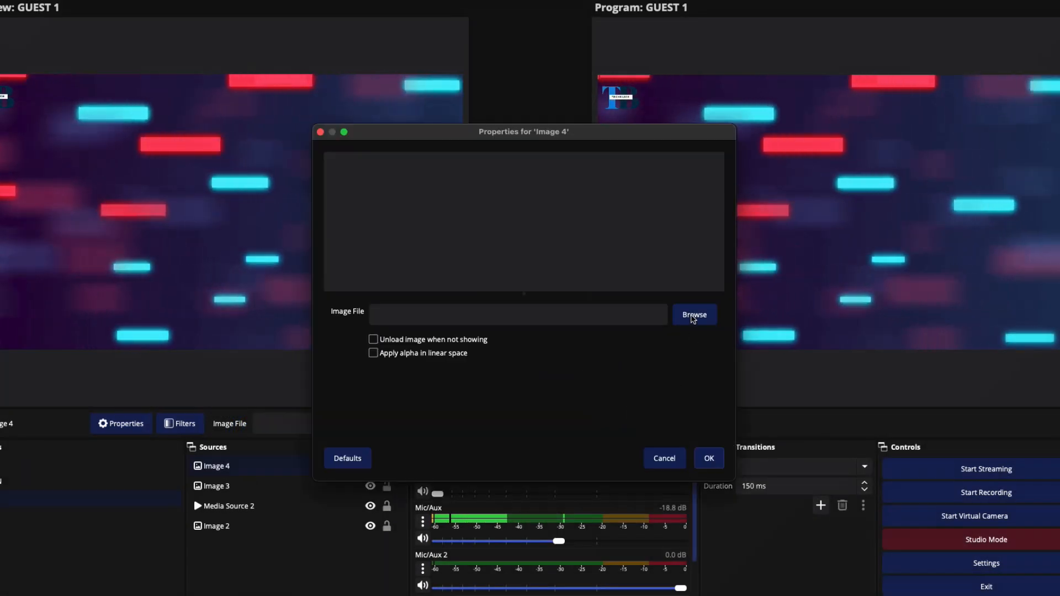
click(694, 314)
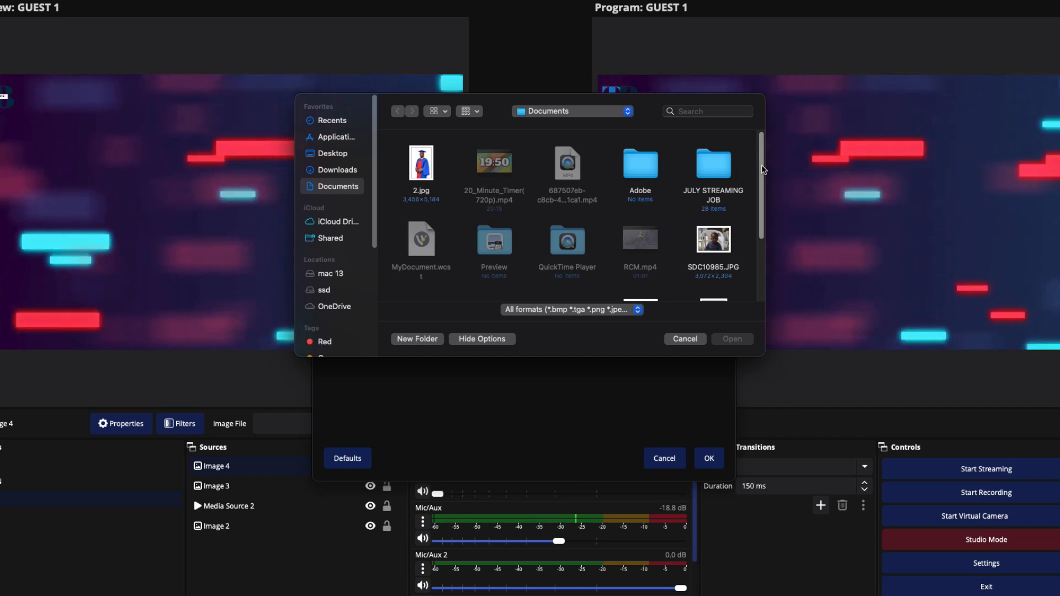
scroll(761, 168, down, 3)
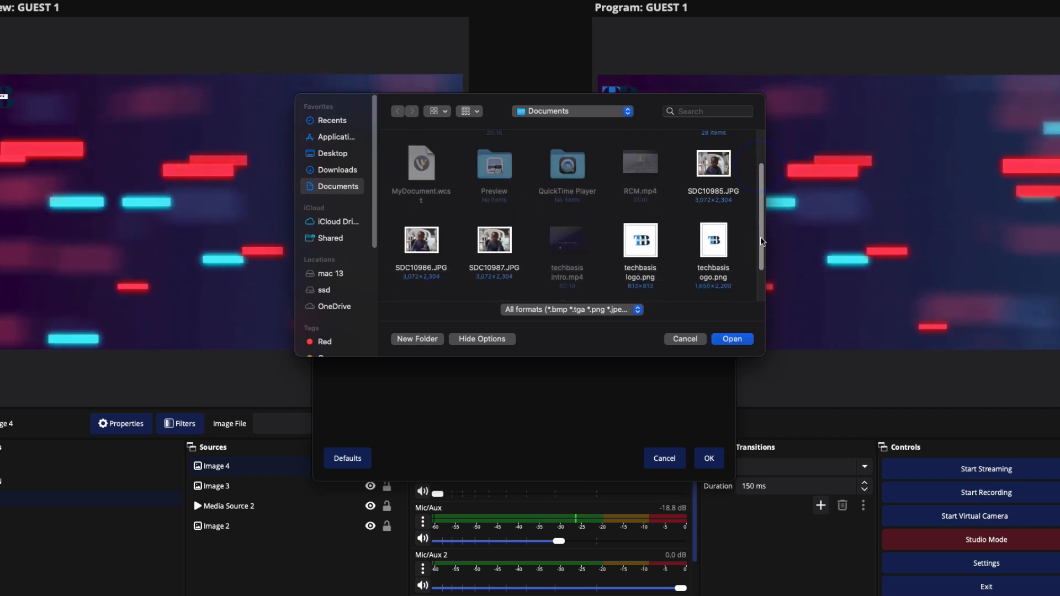
scroll(757, 171, up, 3)
double_click(714, 166)
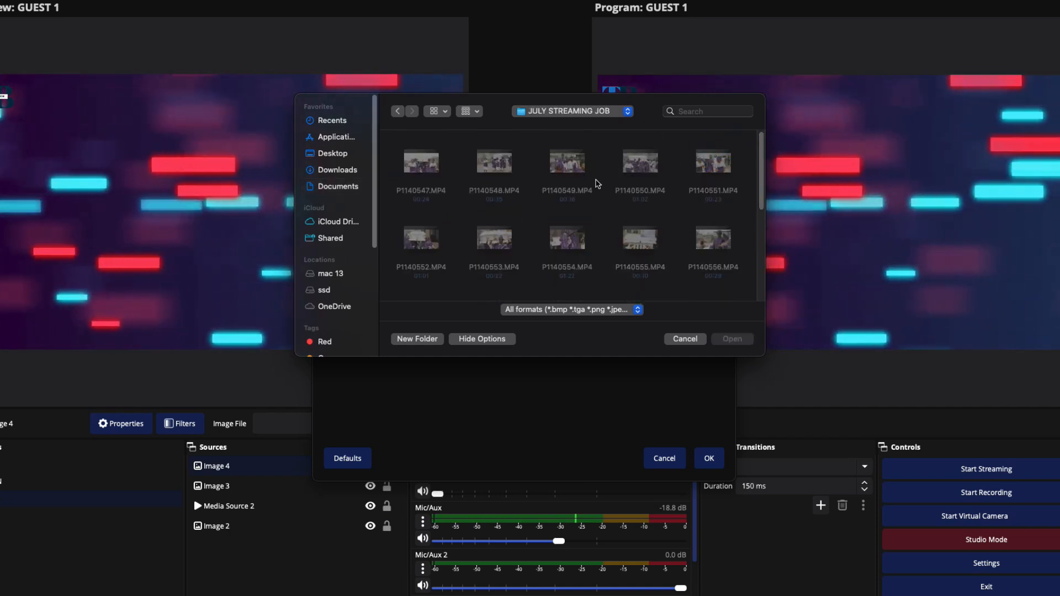
drag(763, 160, 737, 308)
click(691, 339)
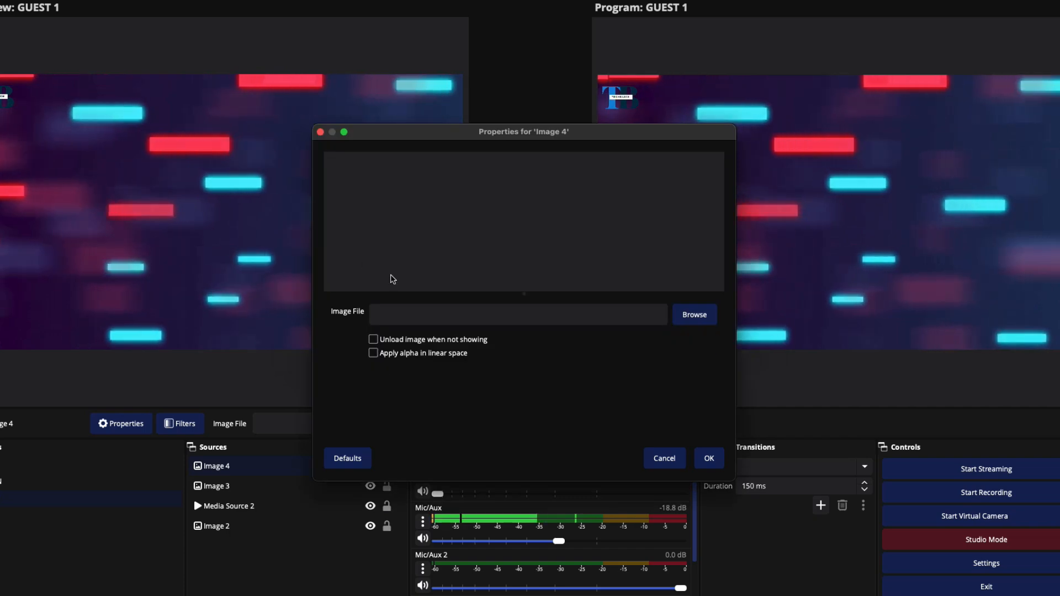
click(652, 462)
- Add a new Media Source named Media Source 3 that loops P1140548.MP4 from the JULY STREAMING JOB folder
click(196, 595)
click(236, 493)
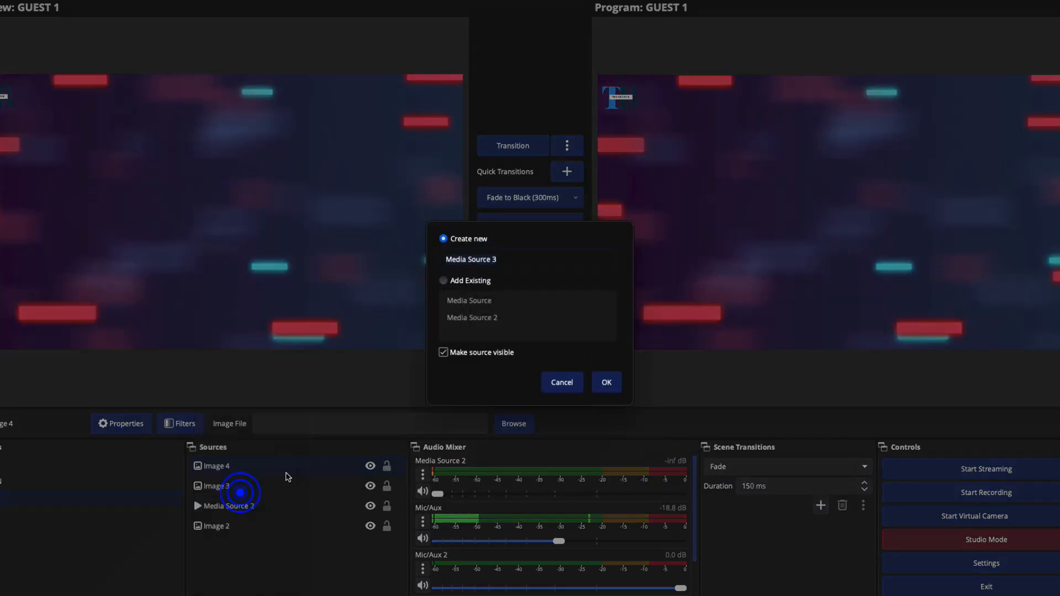
click(607, 387)
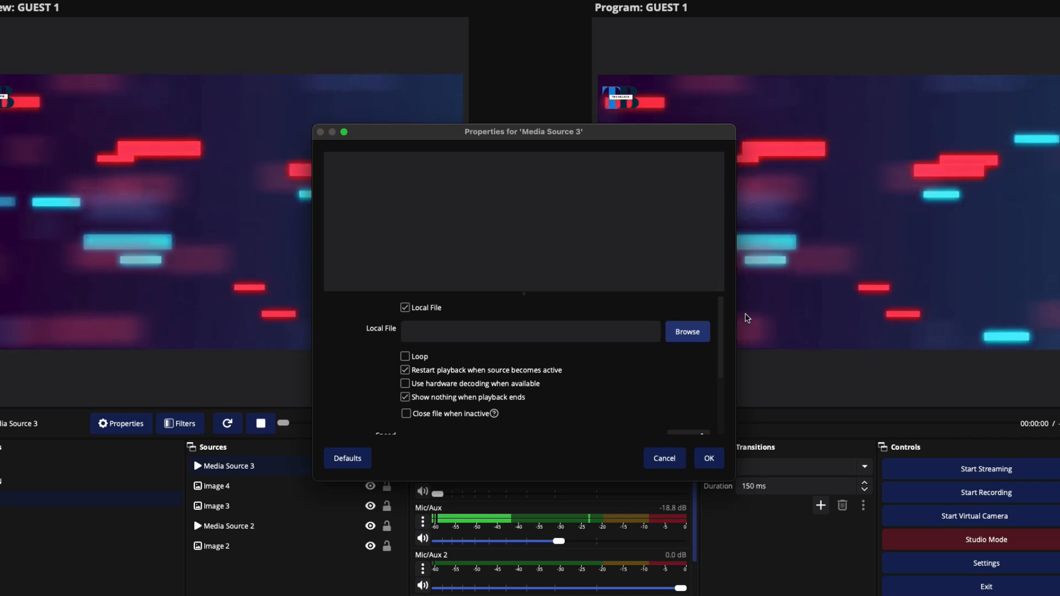
click(688, 332)
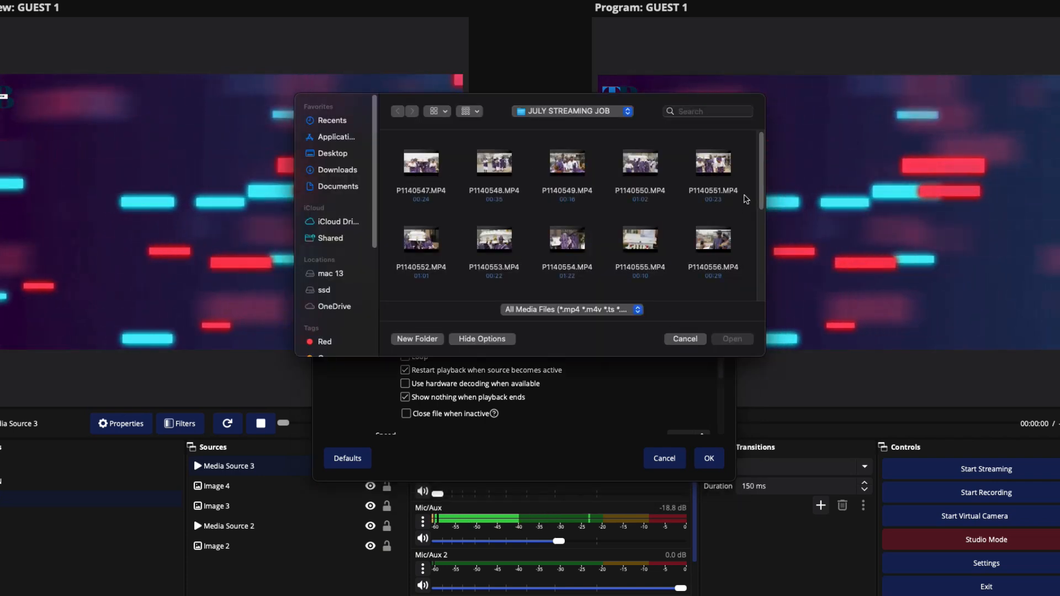
mouse_move(761, 187)
mouse_down()
mouse_move(748, 270)
mouse_move(760, 173)
mouse_up()
scroll(752, 276, down, 1)
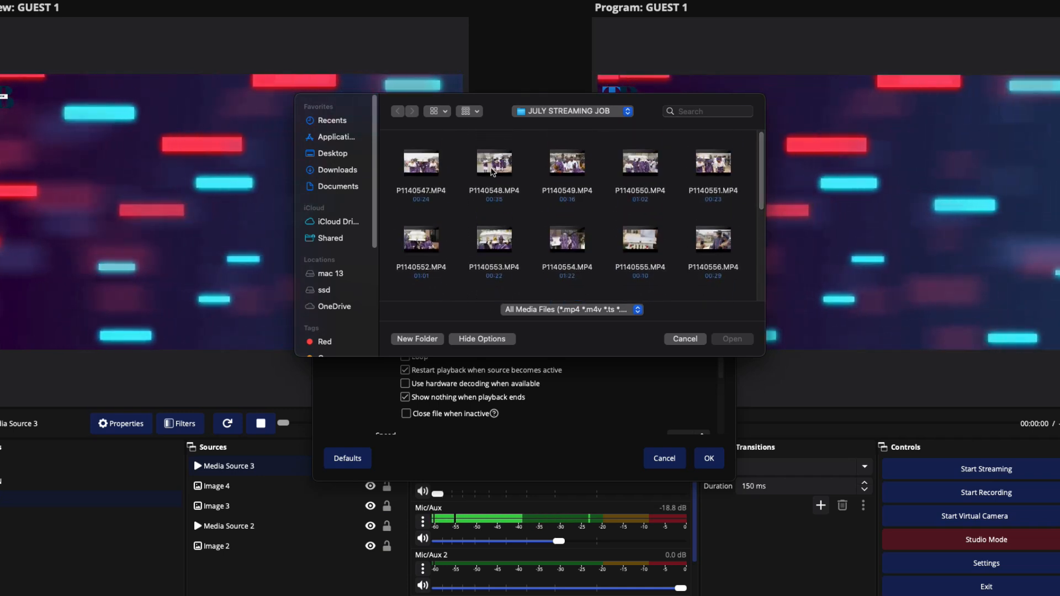
click(493, 172)
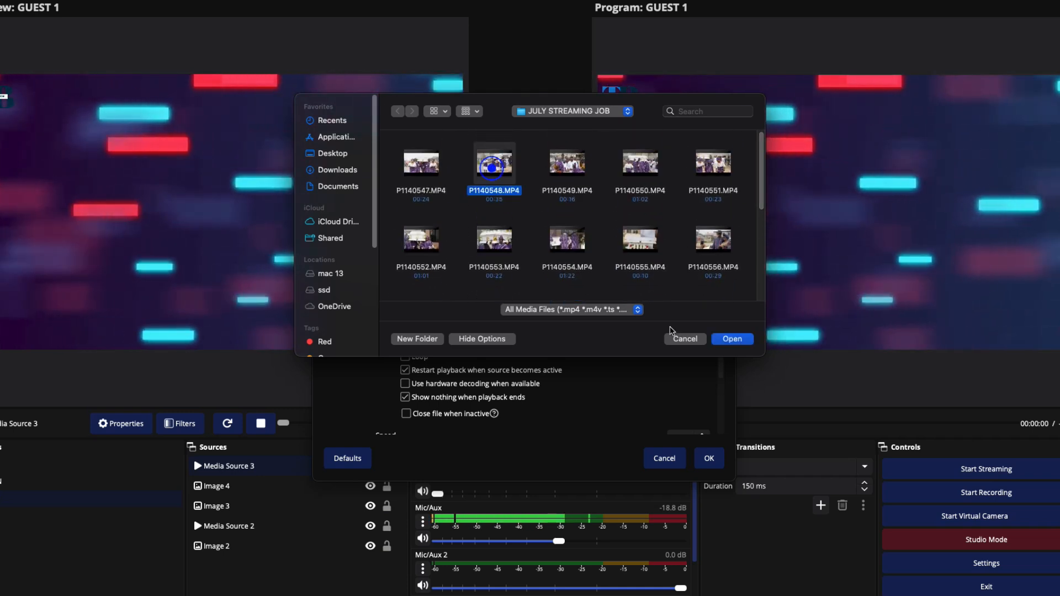
click(727, 339)
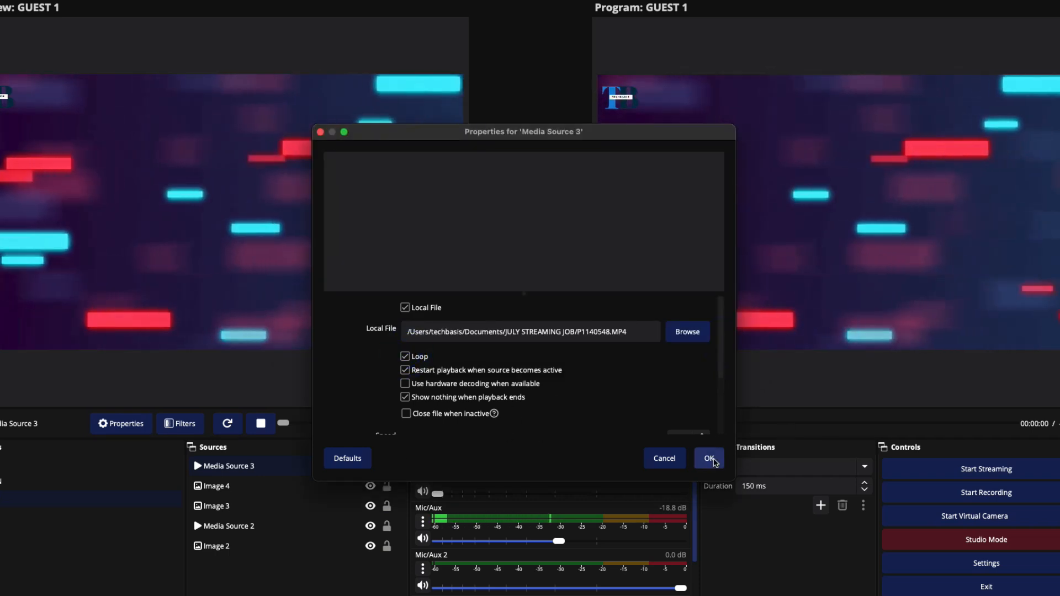
click(709, 459)
- Paste the copied transform onto Media Source 3 and update the program with the Fade (300ms) quick transition
click(232, 466)
right_click(232, 466)
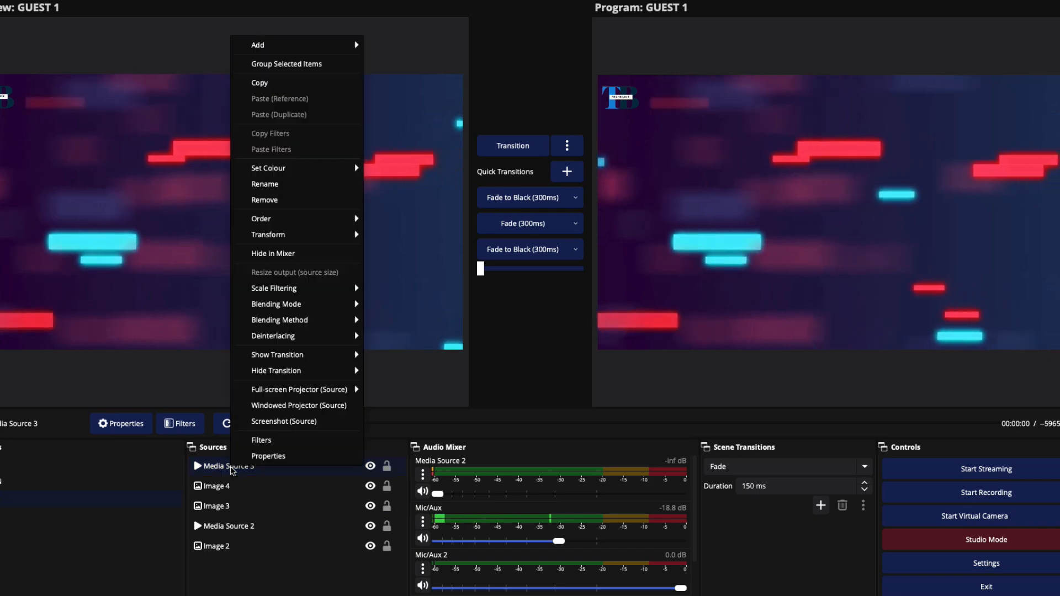
mouse_move(323, 236)
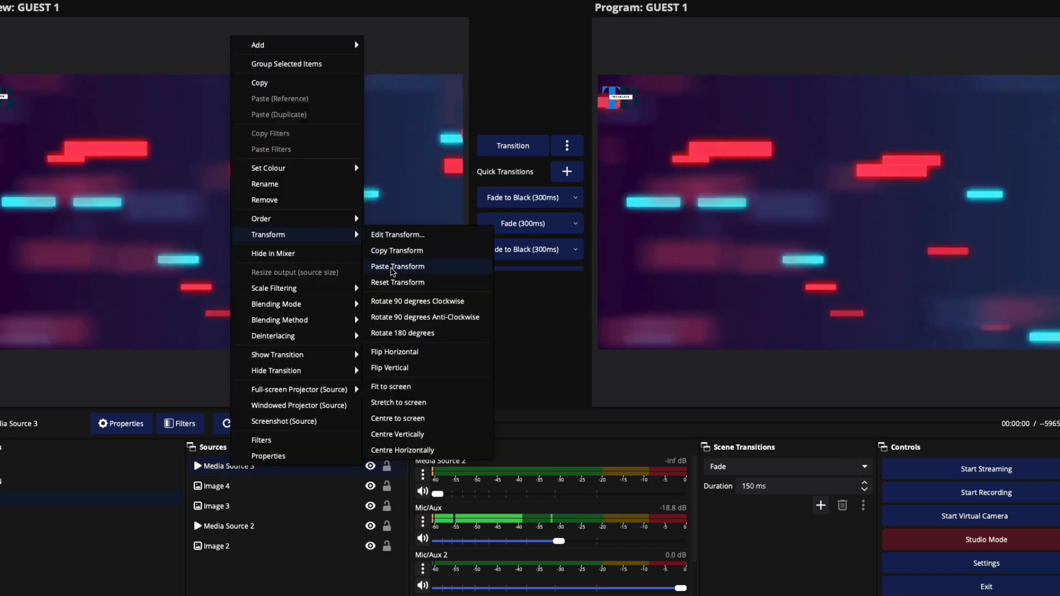
click(392, 267)
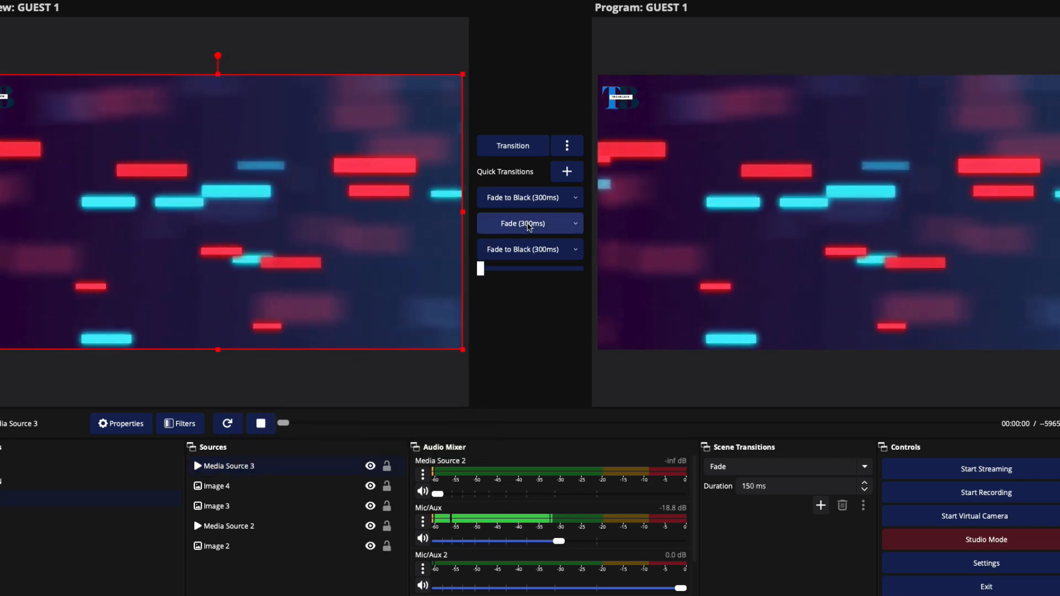
click(530, 224)
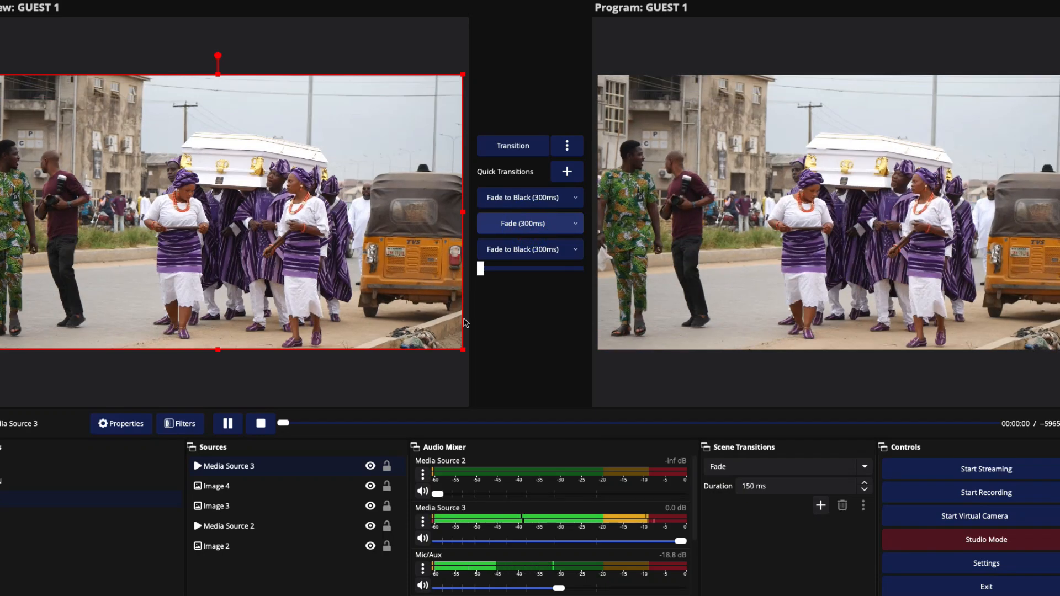
- Move Image 4 above Media Source 3 in the source order
drag(237, 486, 241, 463)
click(240, 478)
click(234, 471)
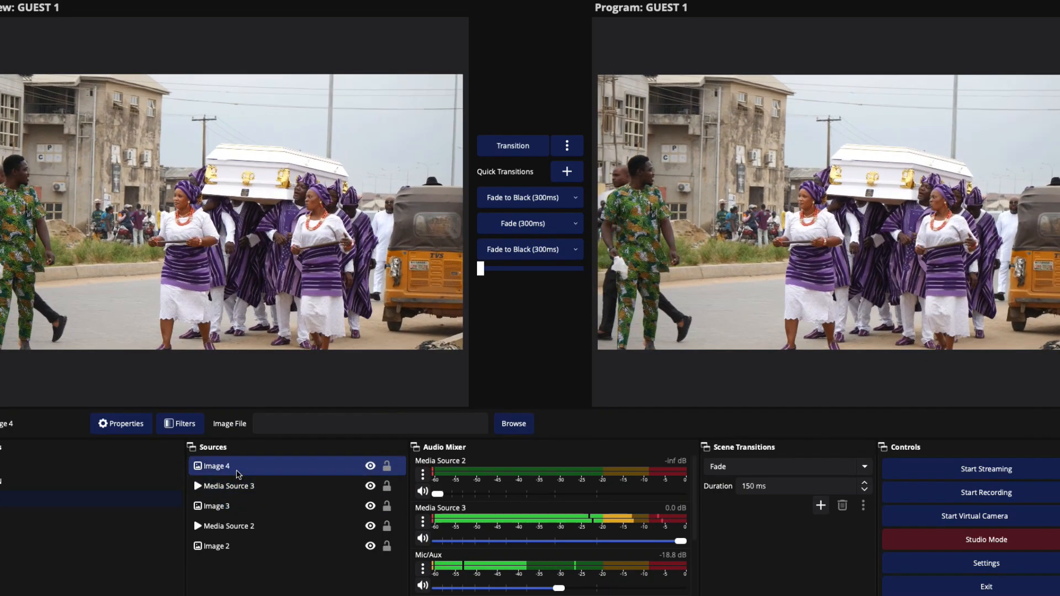
- Move the Image 3 logo source to the top of the source order, above Image 4 and Media Source 3
click(235, 484)
click(227, 502)
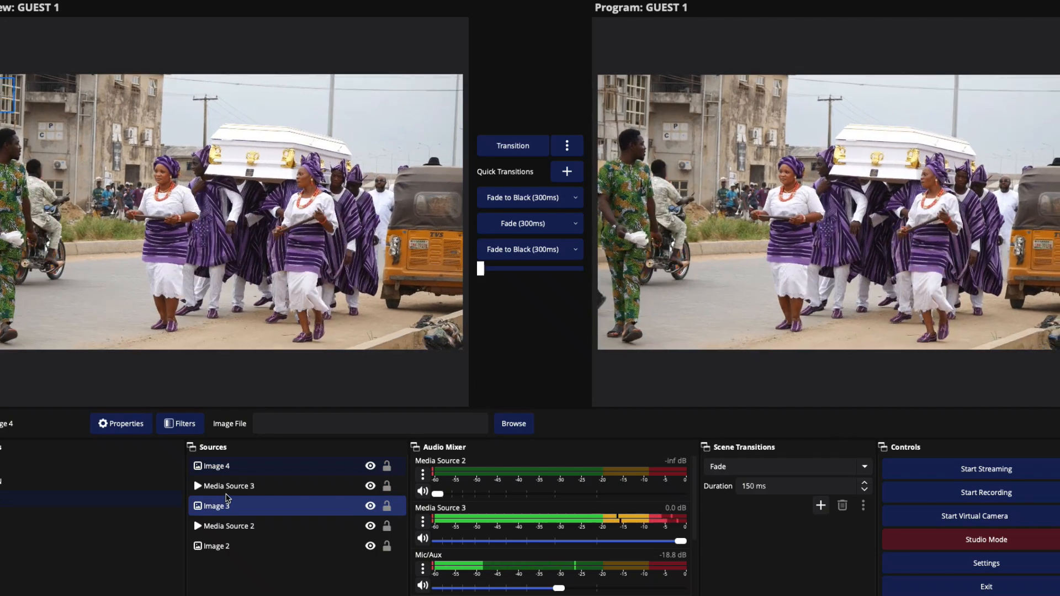
click(287, 467)
click(343, 486)
click(362, 467)
click(373, 488)
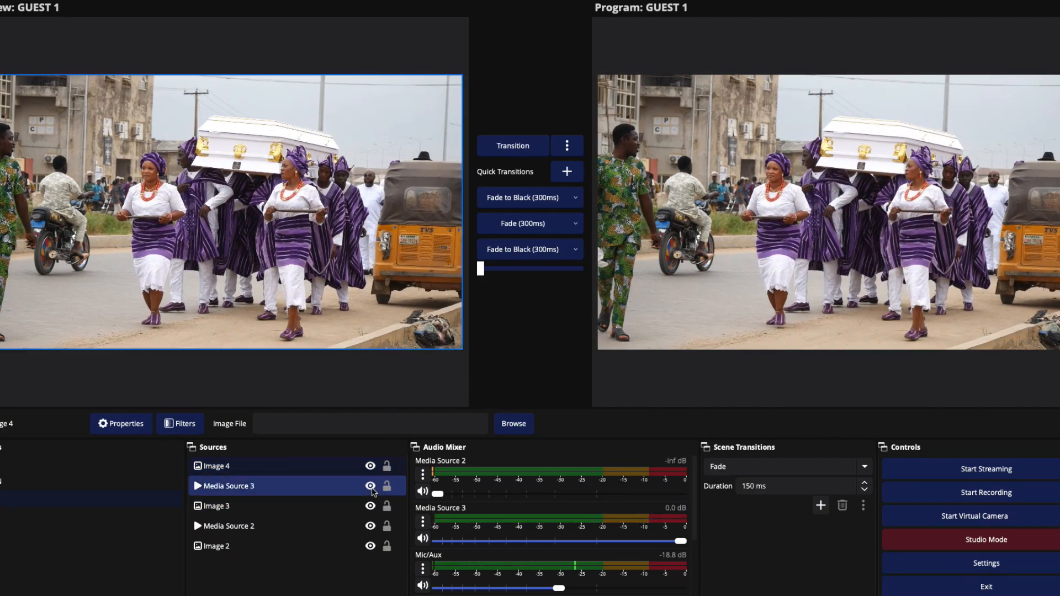
click(244, 504)
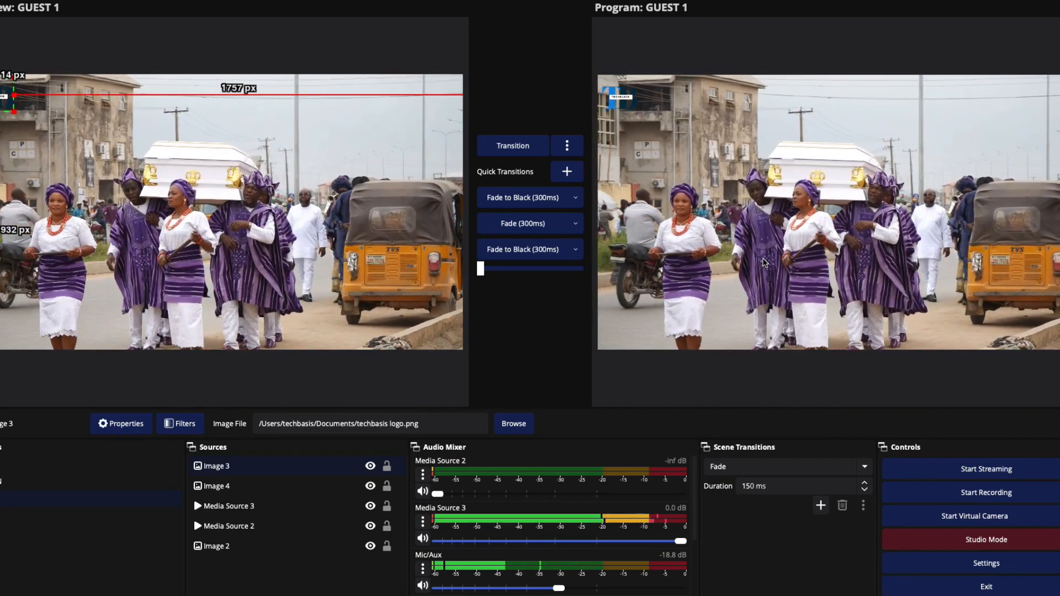
- Add the existing Text (FreeType 2) source, place it about 32 px above the bottom edge, and update the program with Fade (300ms)
click(257, 232)
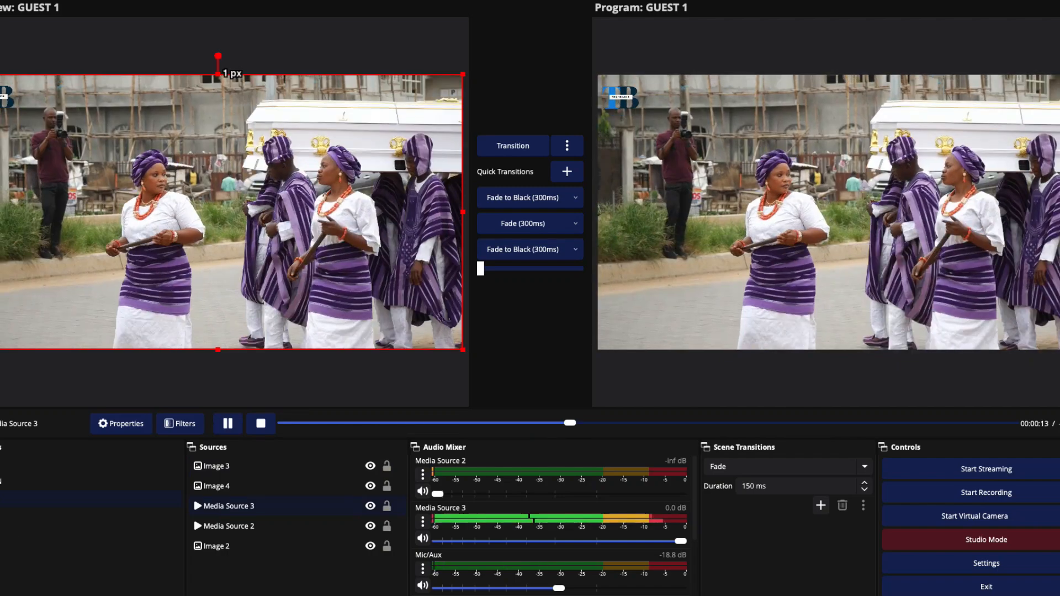
click(83, 482)
click(247, 507)
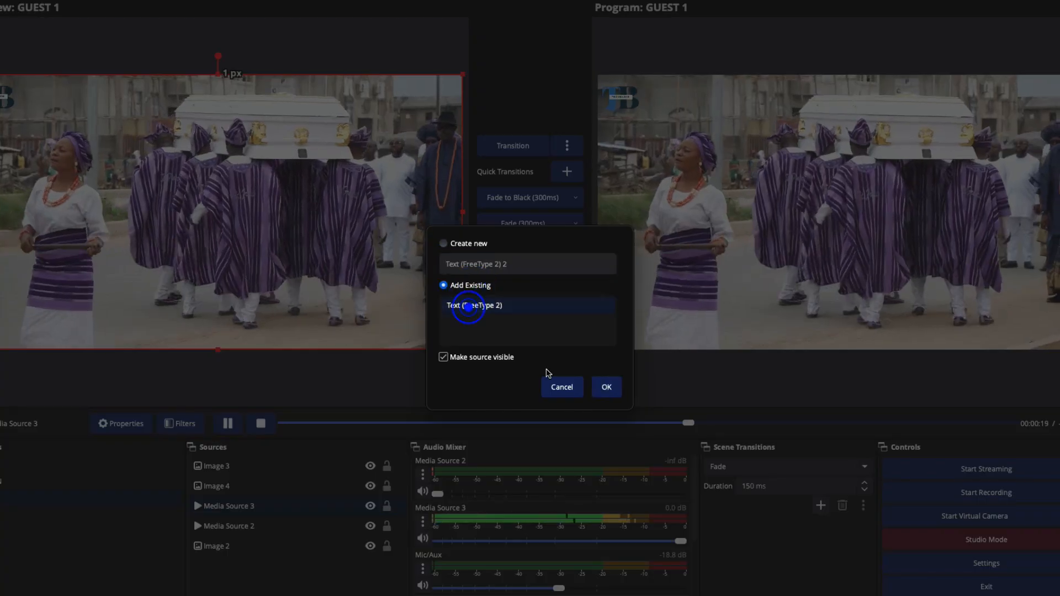
click(607, 388)
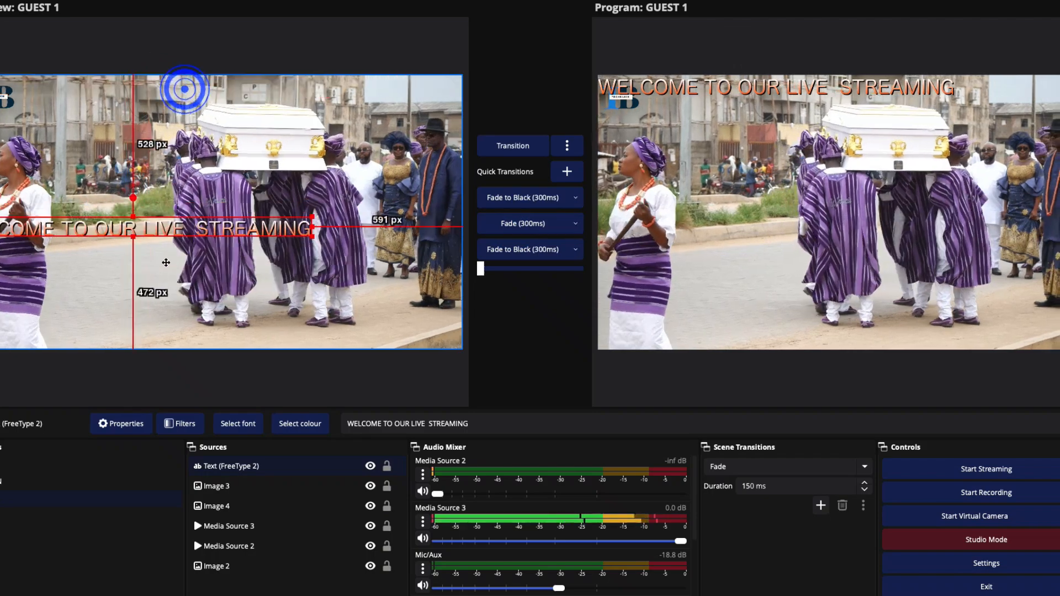
click(497, 226)
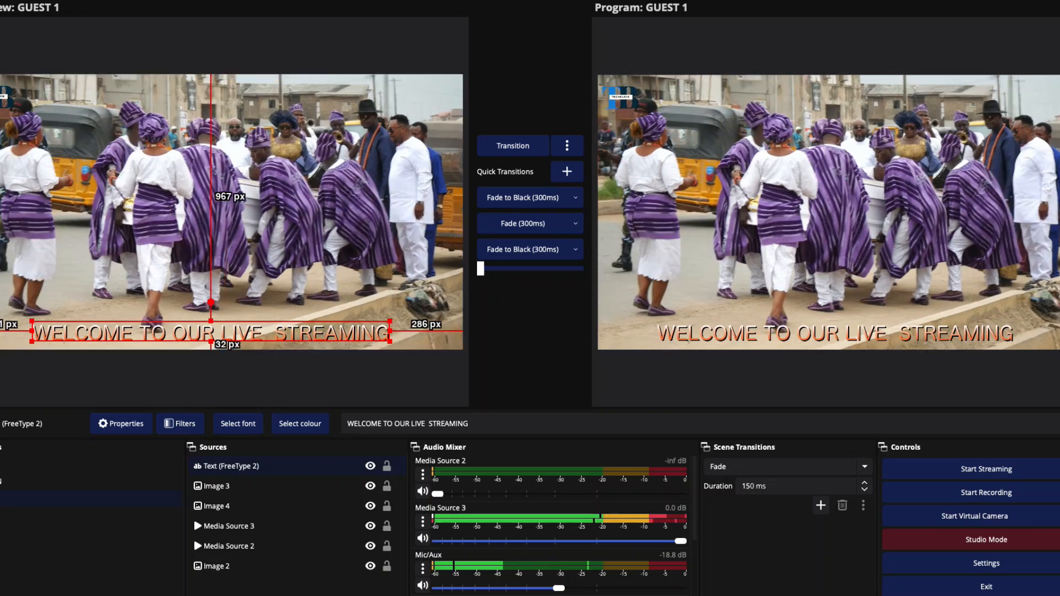
- Open the choice of source types for adding another source to the GUEST 1 scene
click(199, 595)
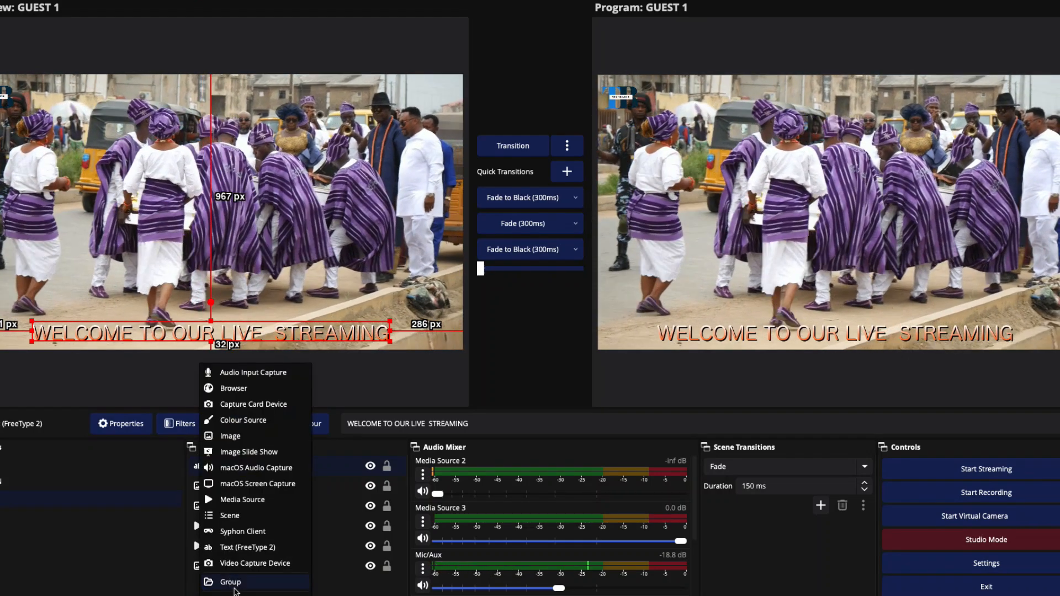